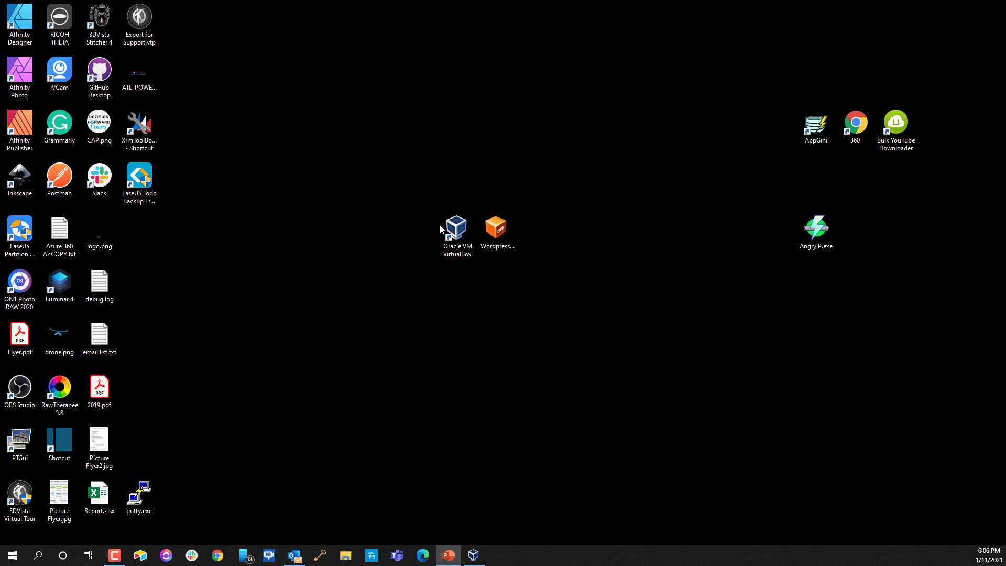
Launch VirtualBox, then close the manager window again.
click(450, 233)
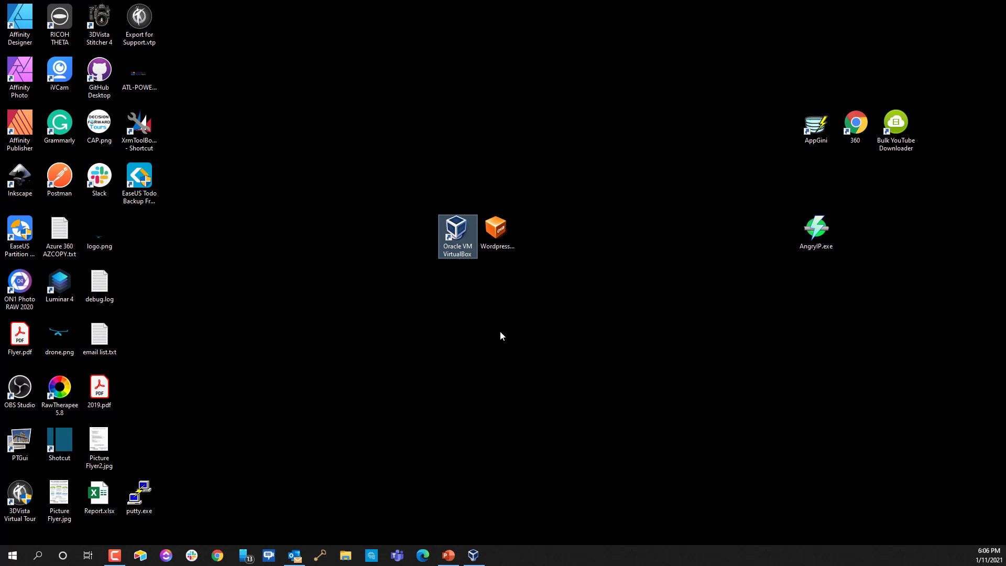
double_click(455, 235)
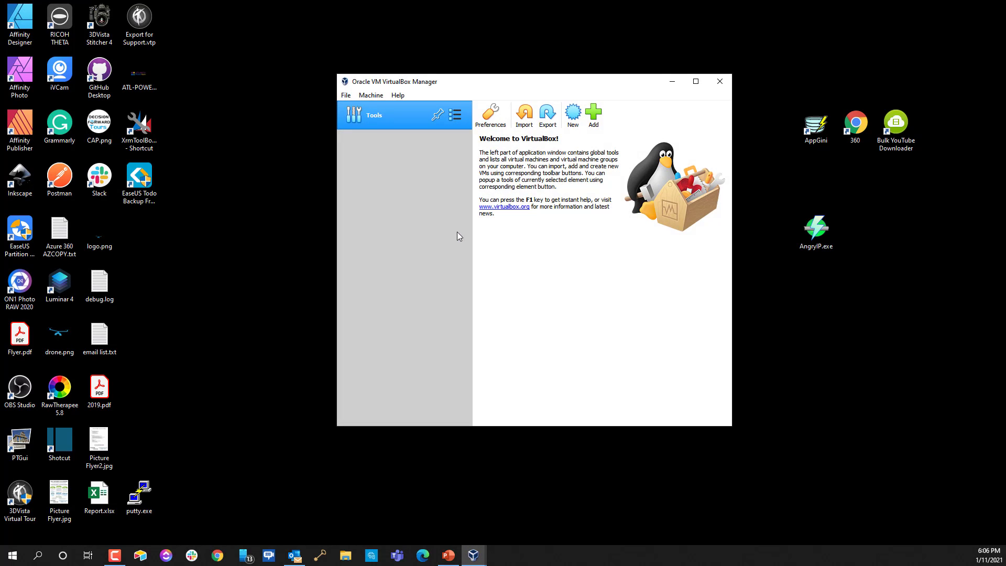
click(723, 84)
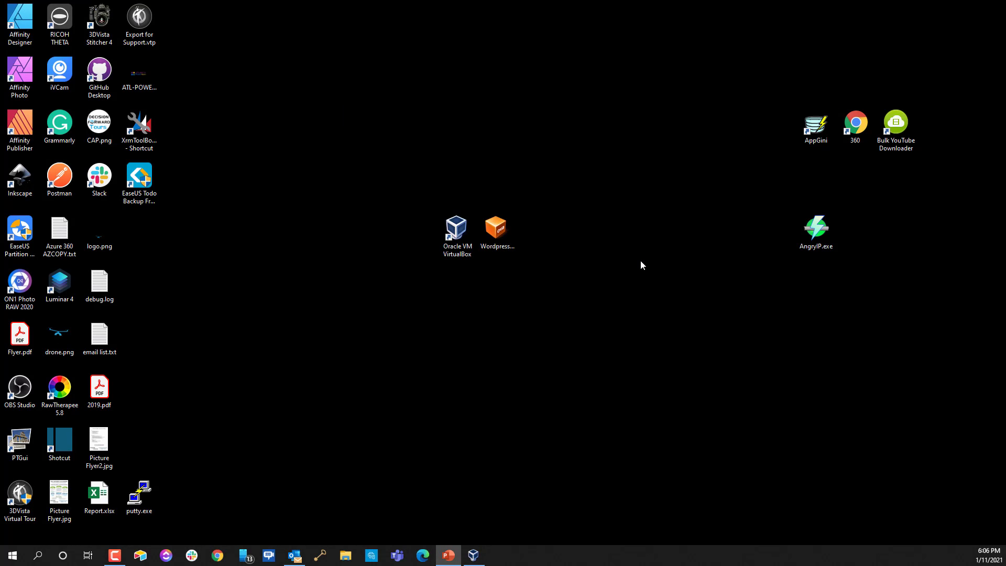
Open WordpressAppliance.ova for import and check its 2 CPUs and 4096 MB RAM.
click(500, 229)
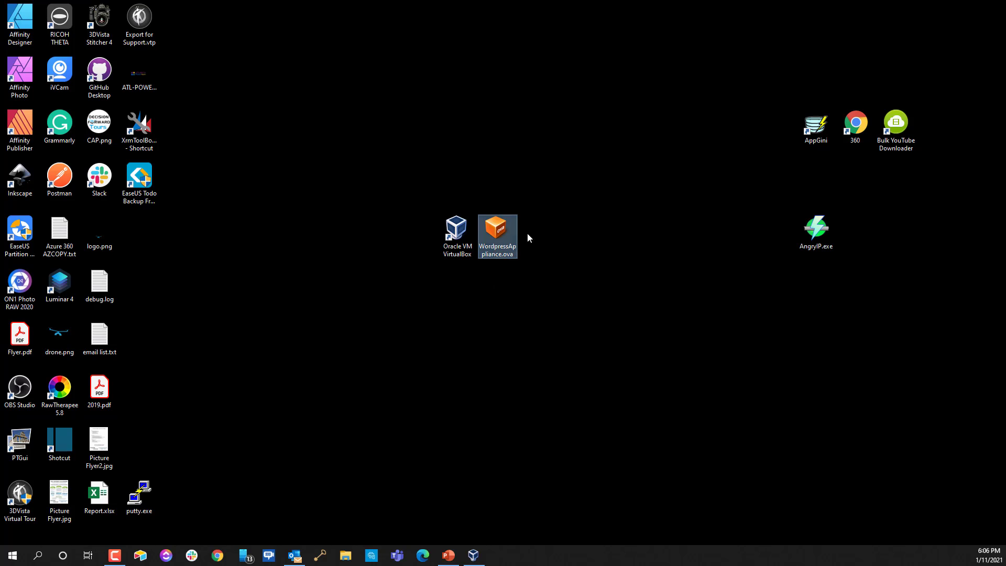
double_click(505, 255)
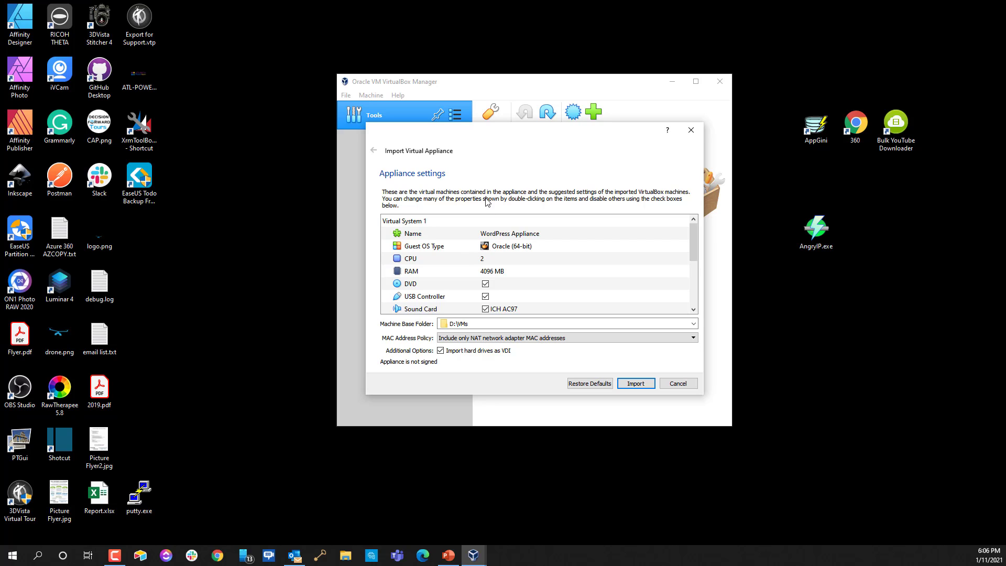
click(490, 263)
double_click(491, 263)
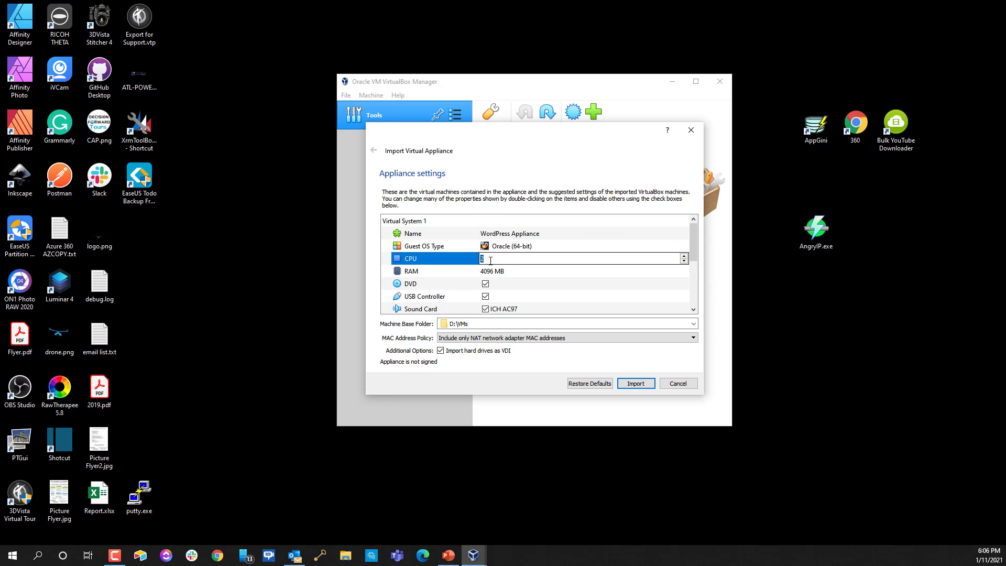
double_click(500, 274)
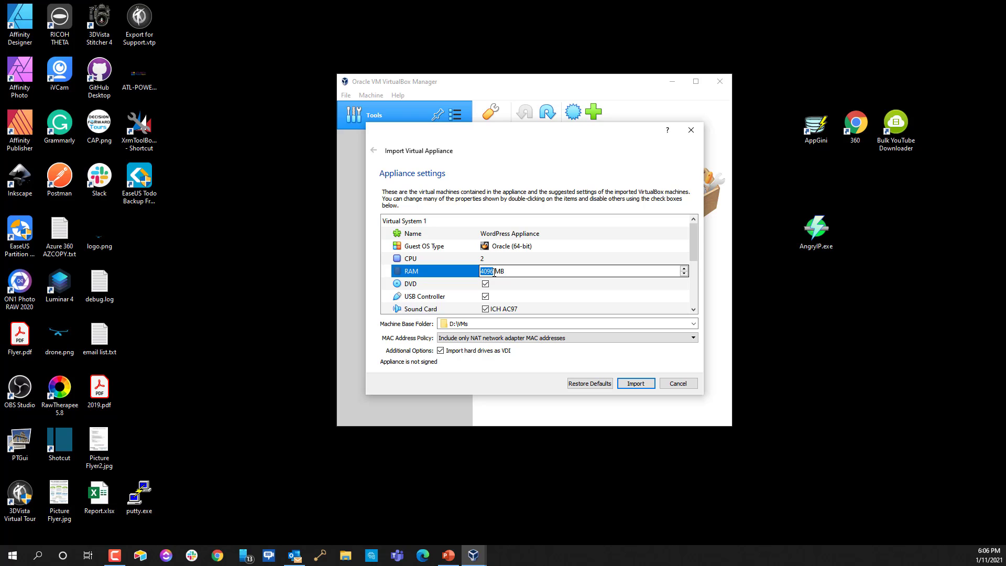
click(489, 264)
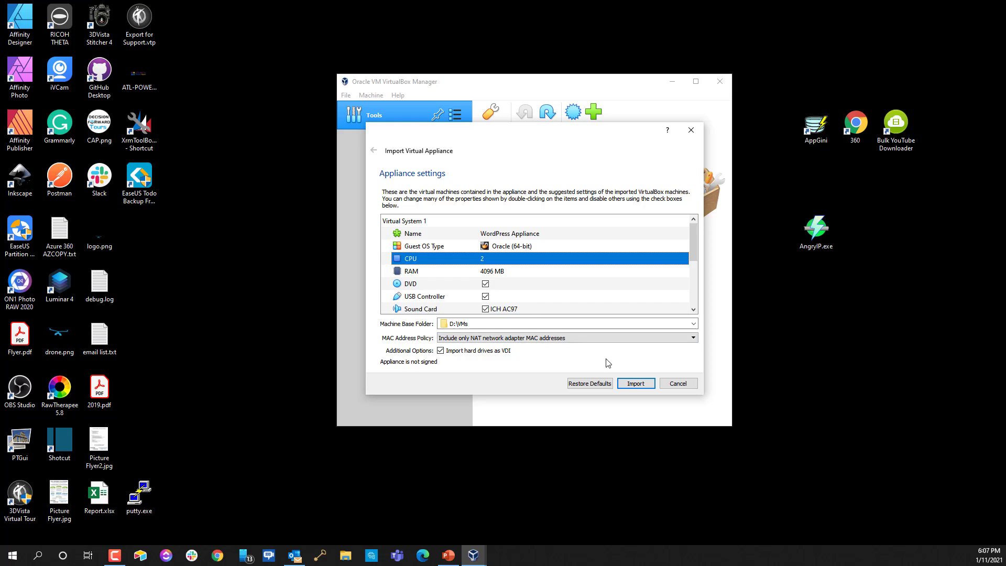
Import the WordPress Appliance VM, then open the File menu once it is listed powered off.
click(625, 386)
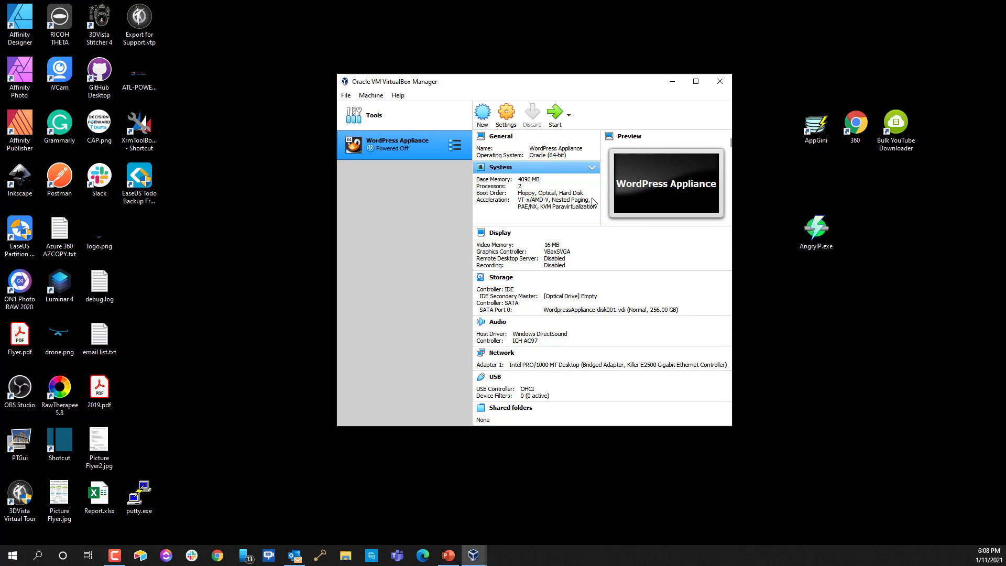
drag(562, 88, 565, 107)
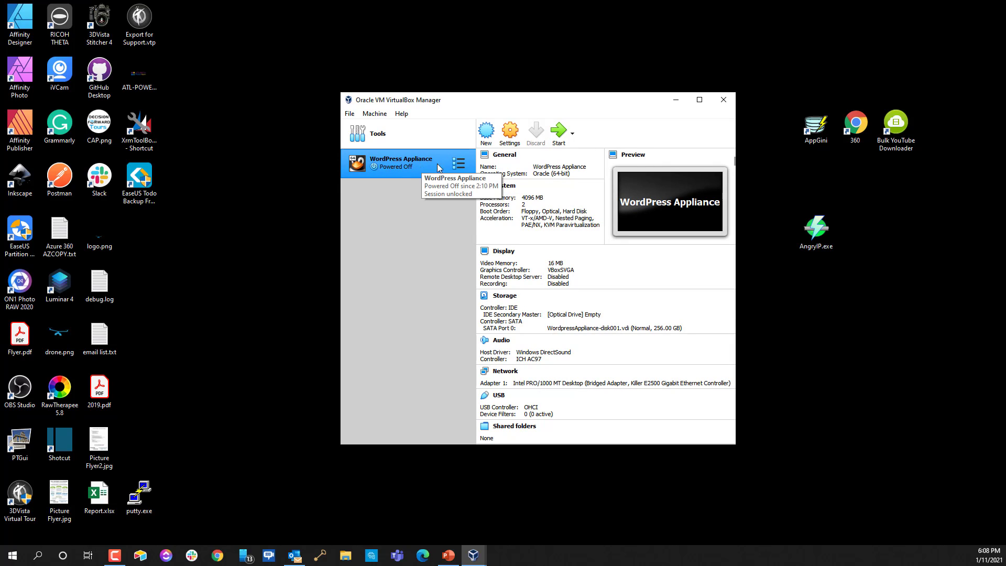
click(349, 114)
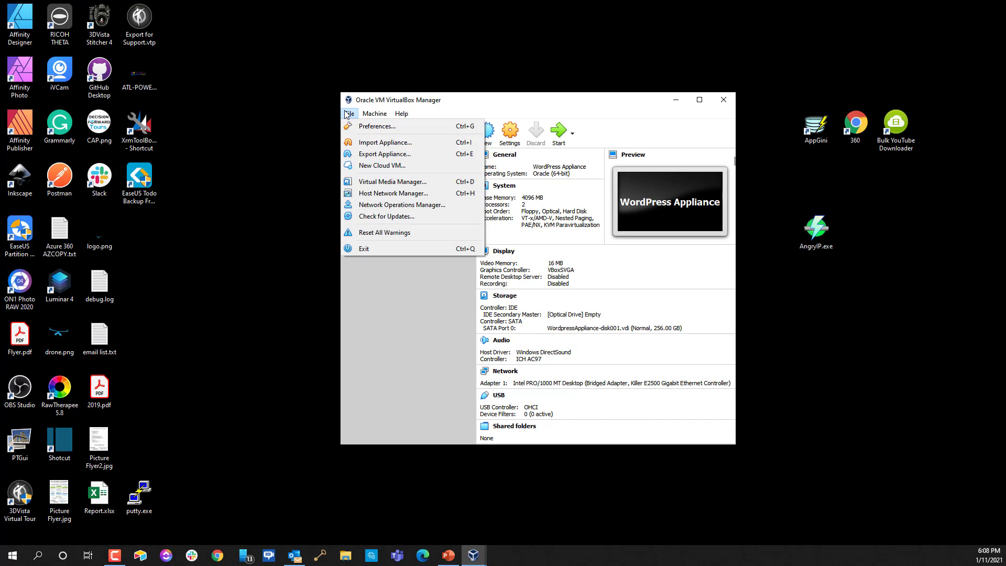
In Virtual Media Manager, try copying WordpressAppliance-disk001.vdi as VHD or VMDK, then cancel and close.
click(376, 182)
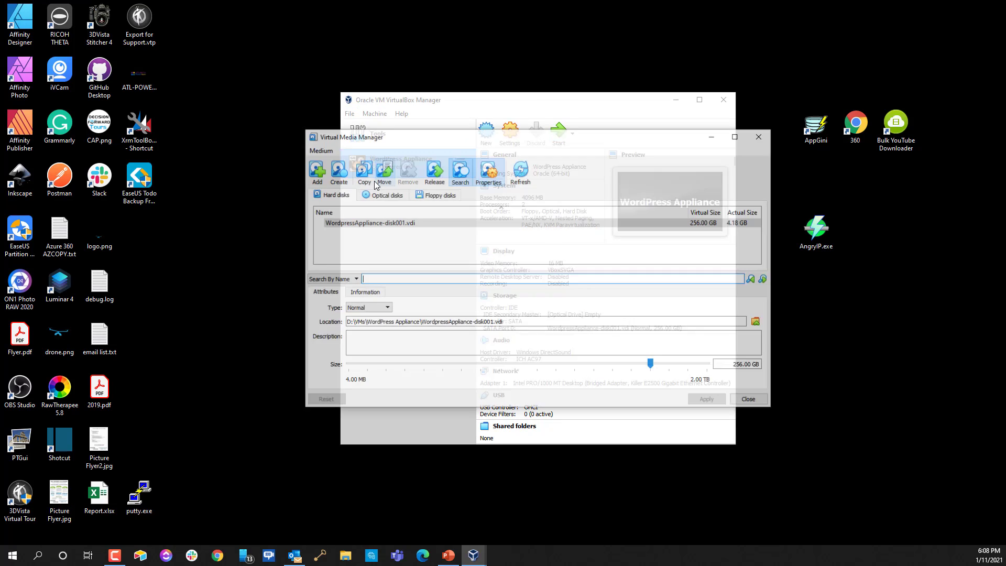
drag(535, 143, 566, 128)
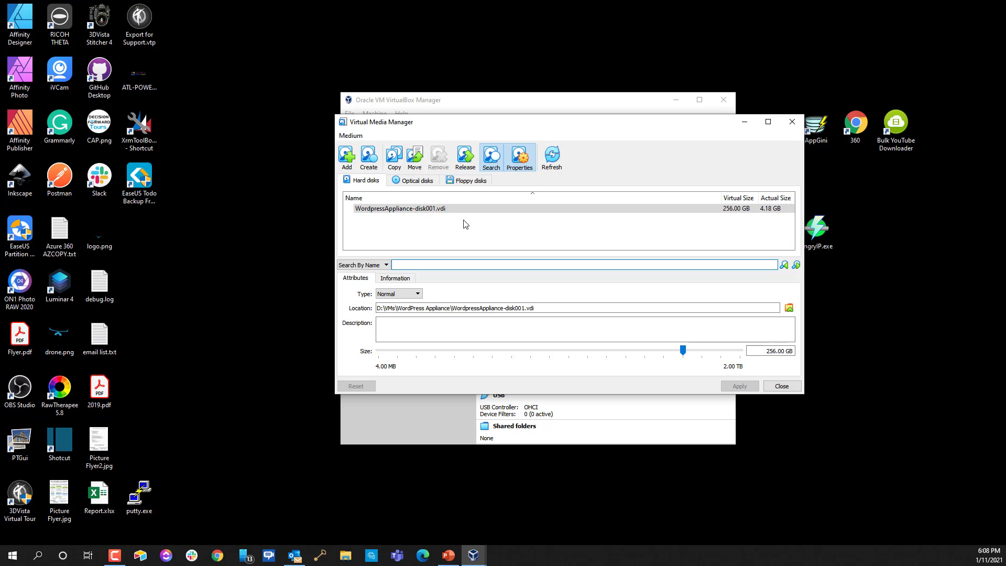
click(402, 210)
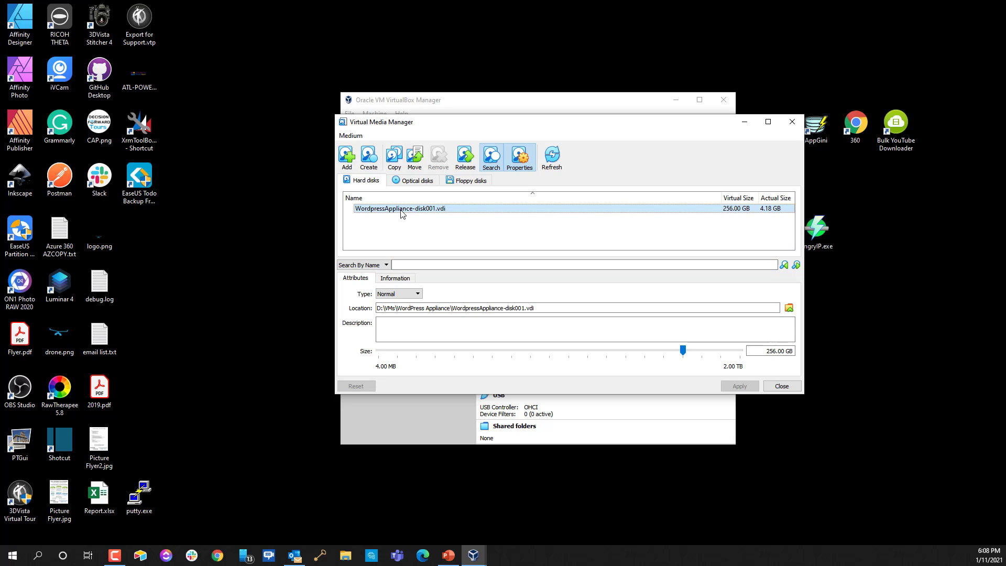
click(394, 160)
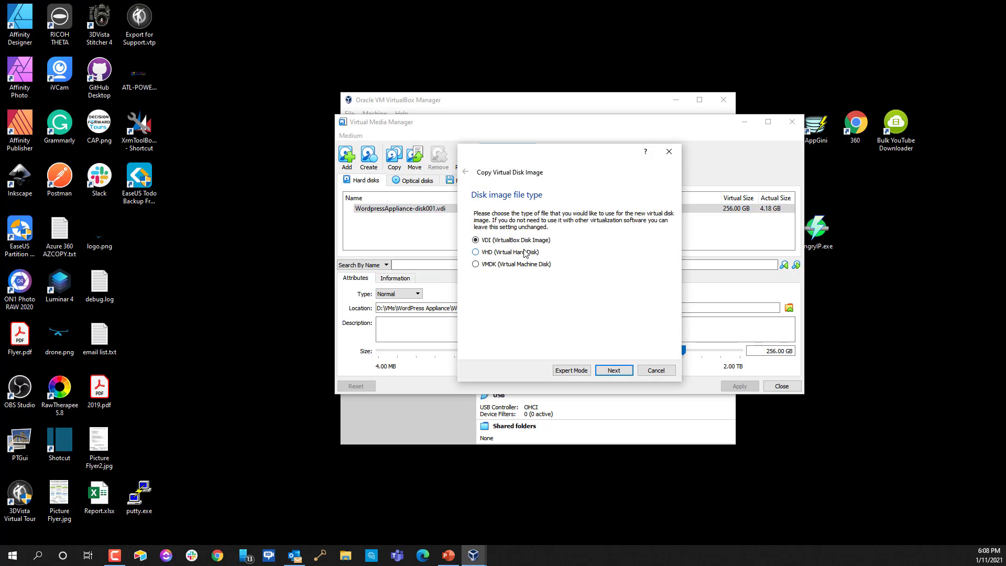
click(498, 256)
click(498, 266)
click(656, 371)
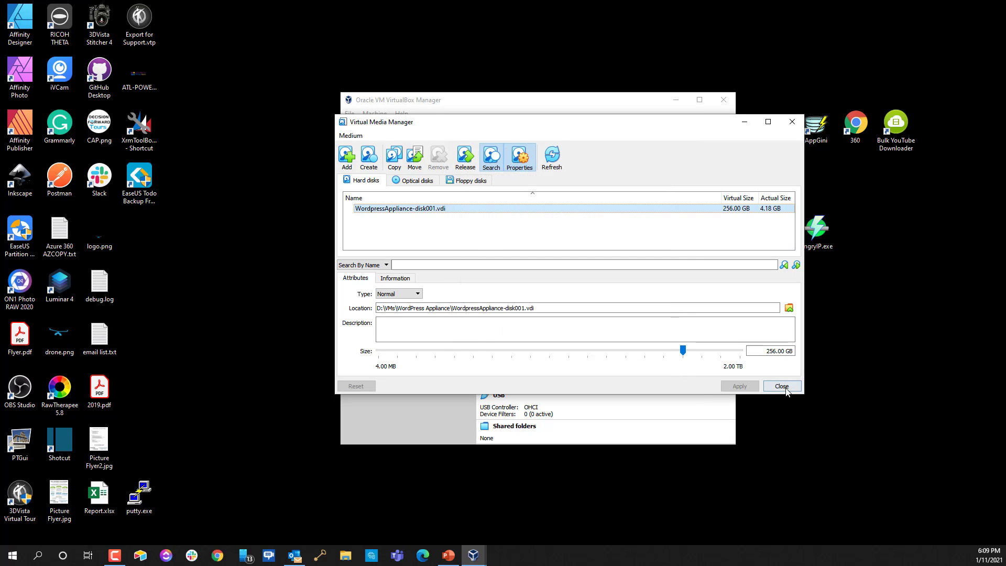
click(782, 385)
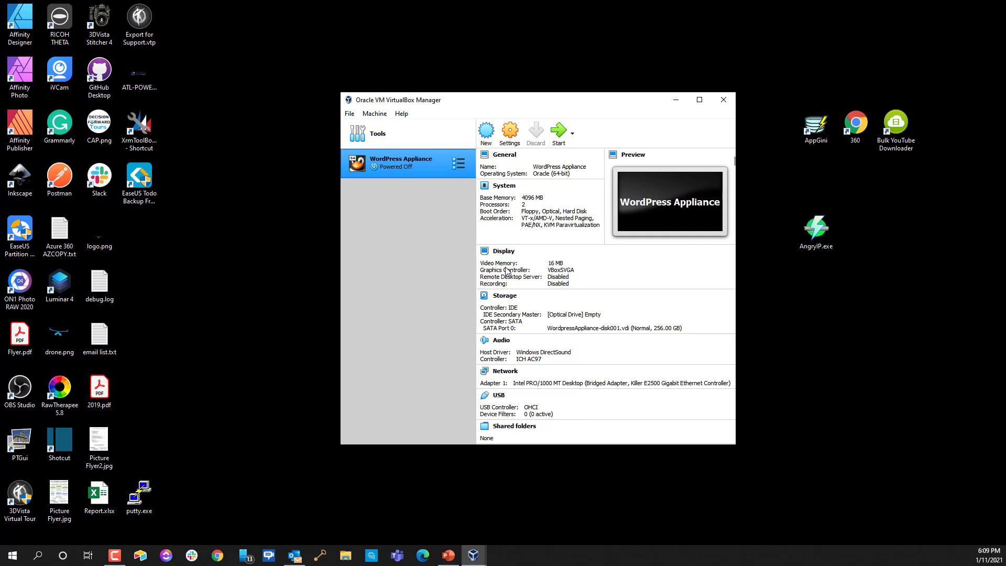
Start the WordPress Appliance with Headless Start, then close VirtualBox Manager.
drag(582, 109, 577, 94)
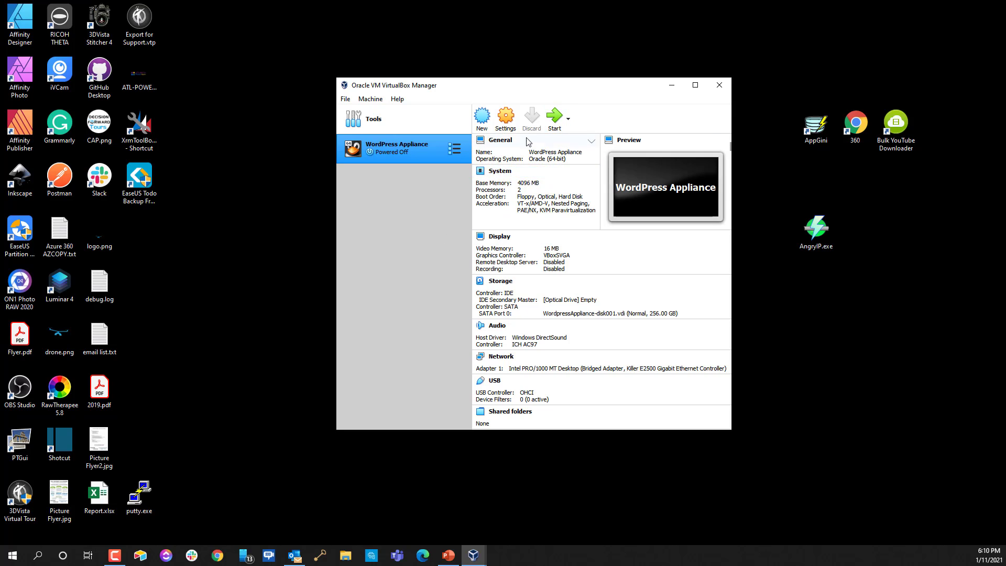
click(569, 118)
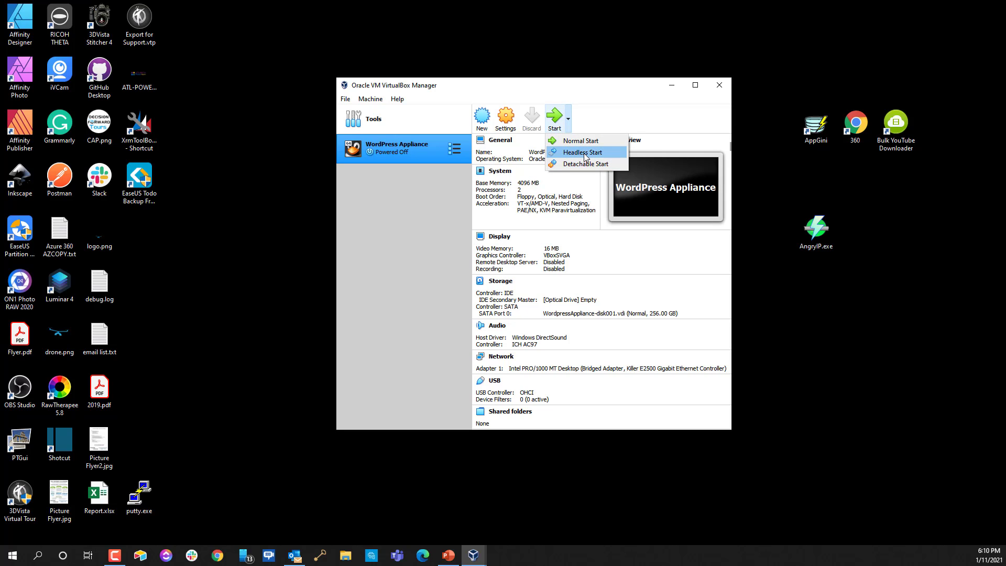
click(585, 158)
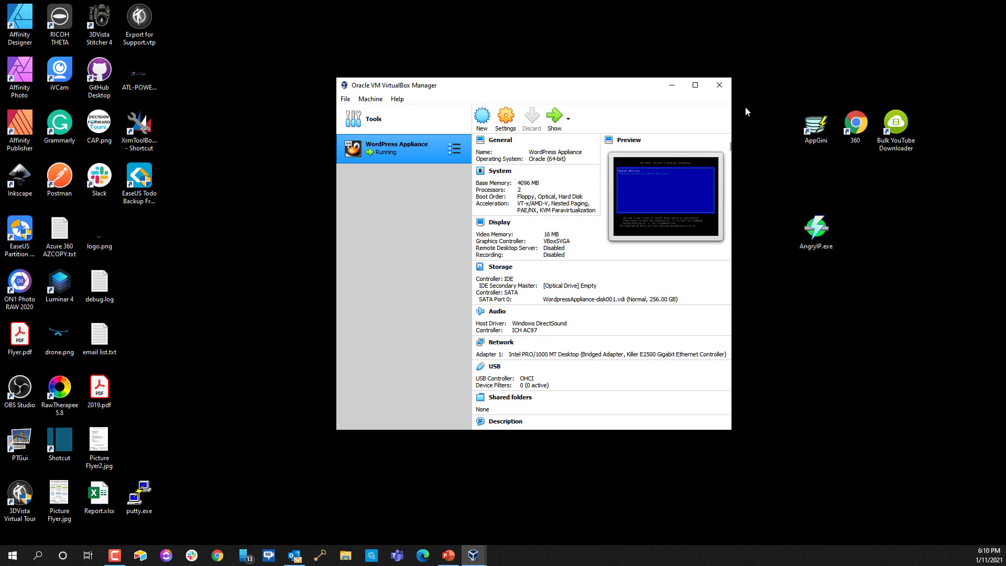
click(719, 85)
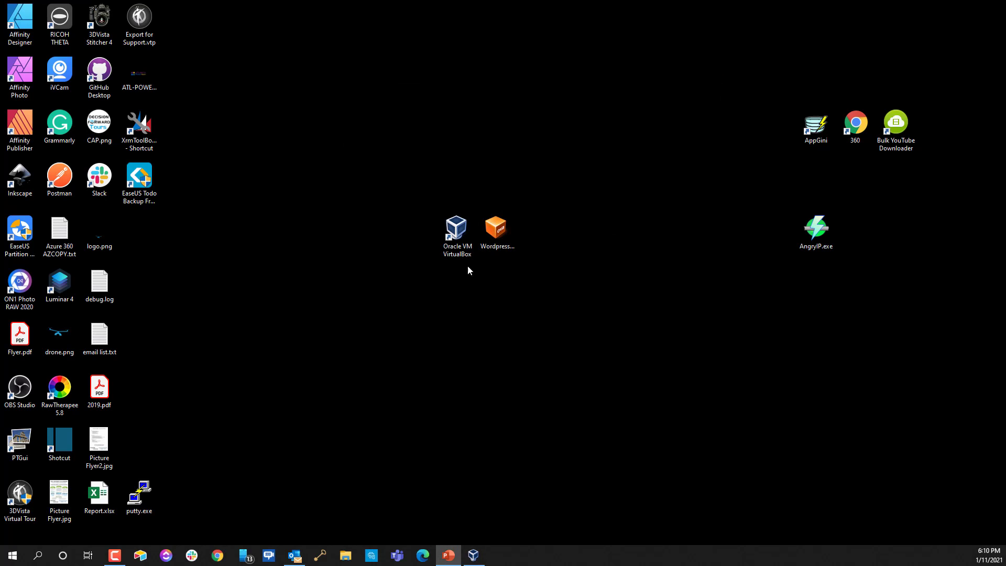
Reopen VirtualBox, view the VM's console, and close it, keeping the VM running in the background.
click(456, 249)
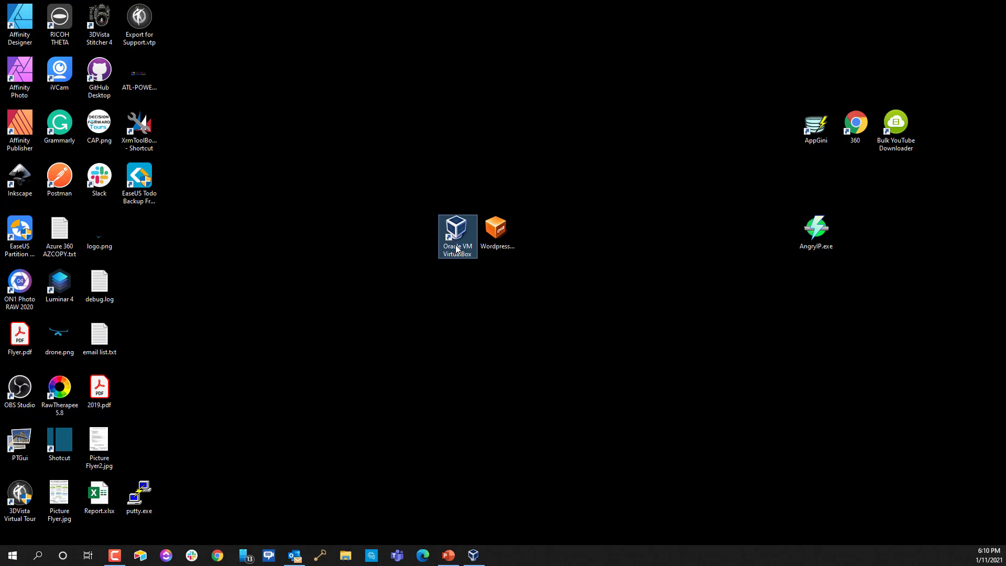
double_click(456, 248)
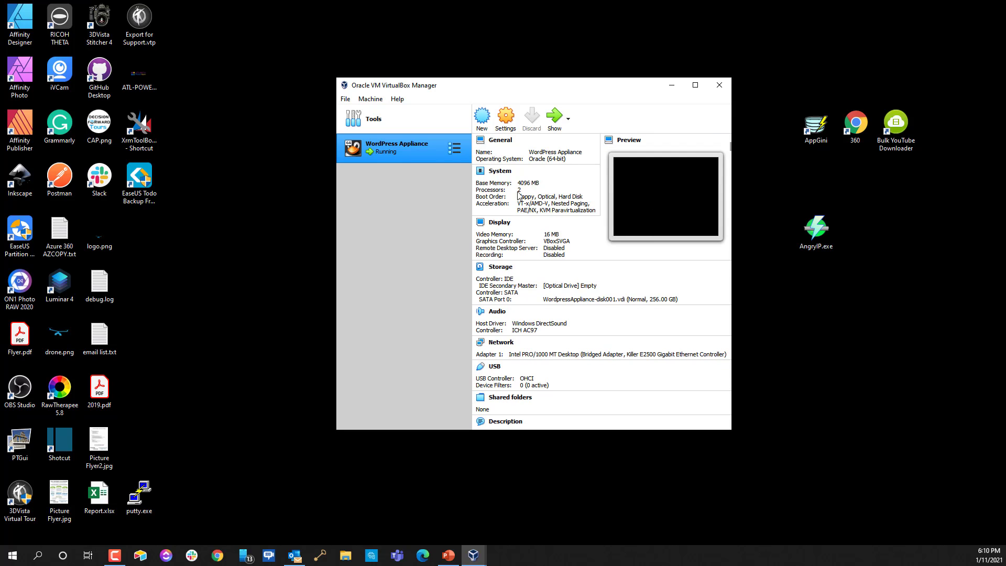
double_click(396, 153)
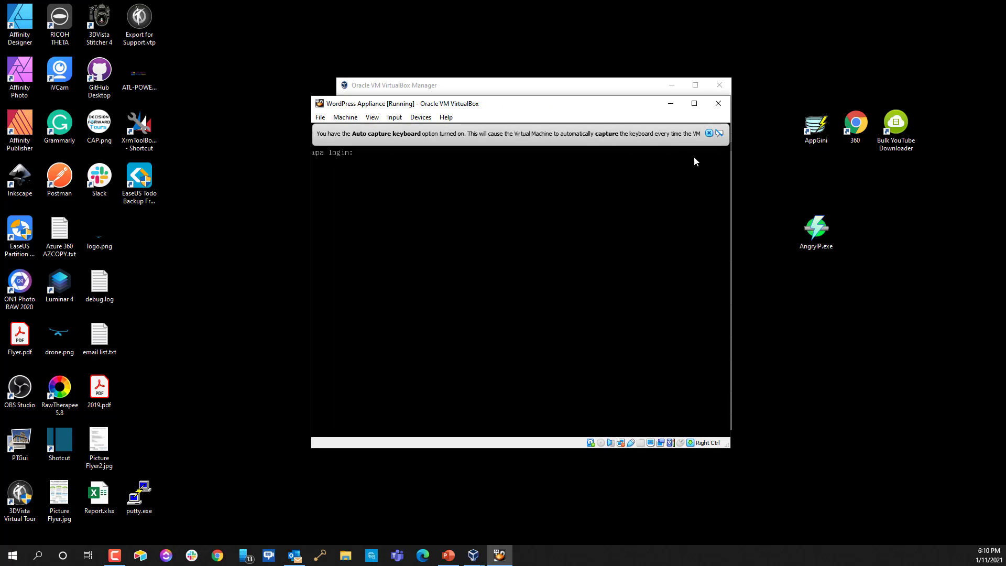
click(709, 133)
click(717, 105)
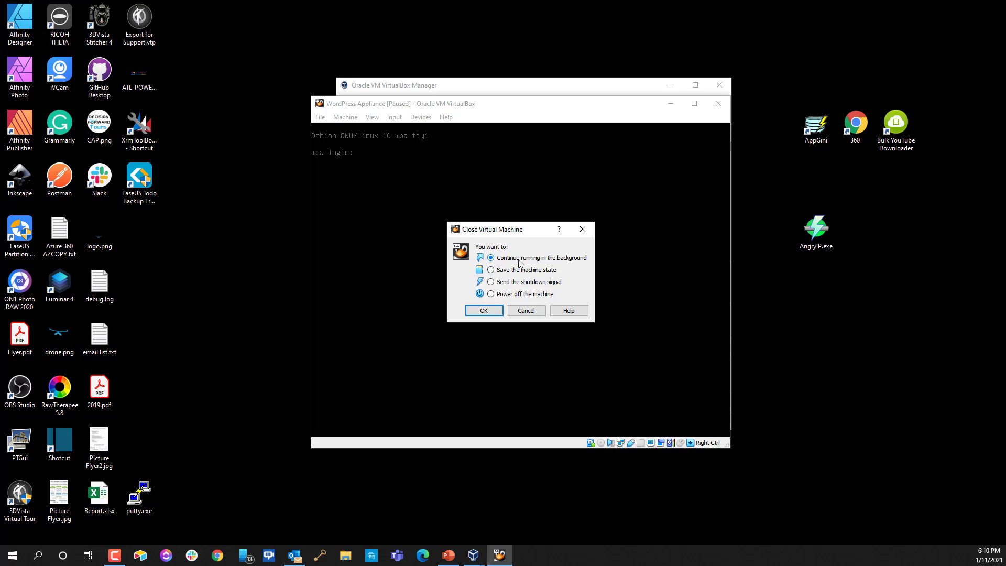
click(482, 311)
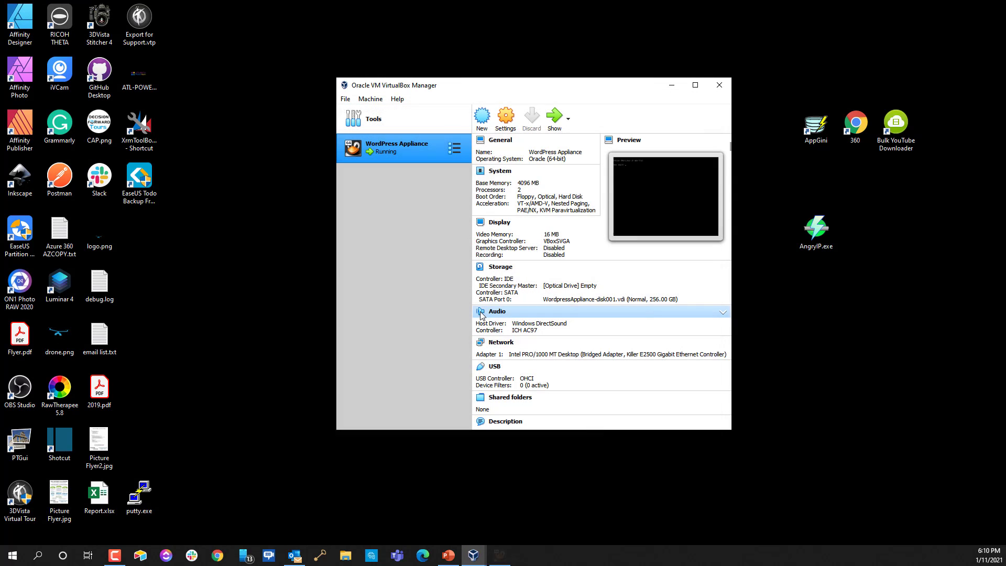
Close VirtualBox Manager and reopen it.
click(720, 85)
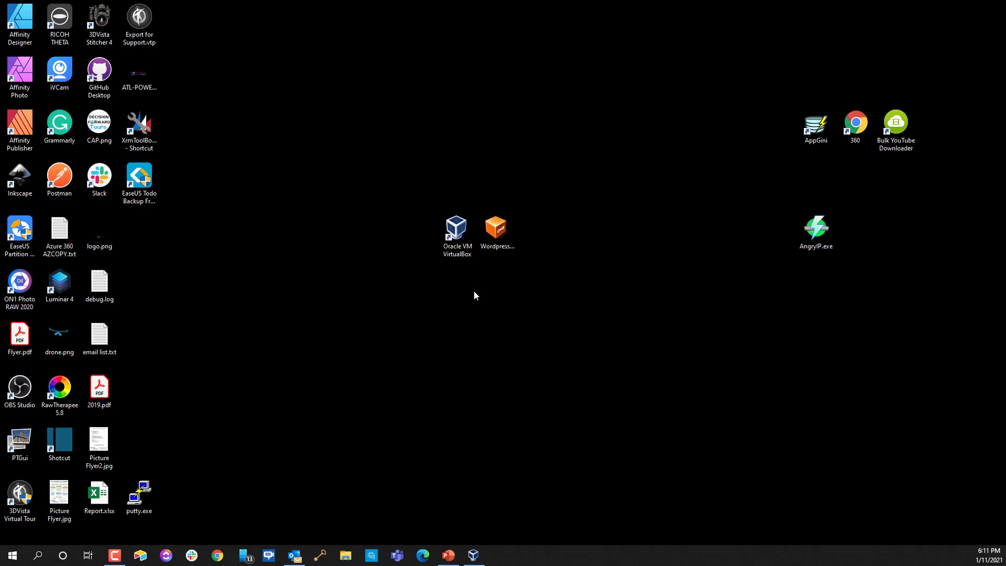
click(456, 238)
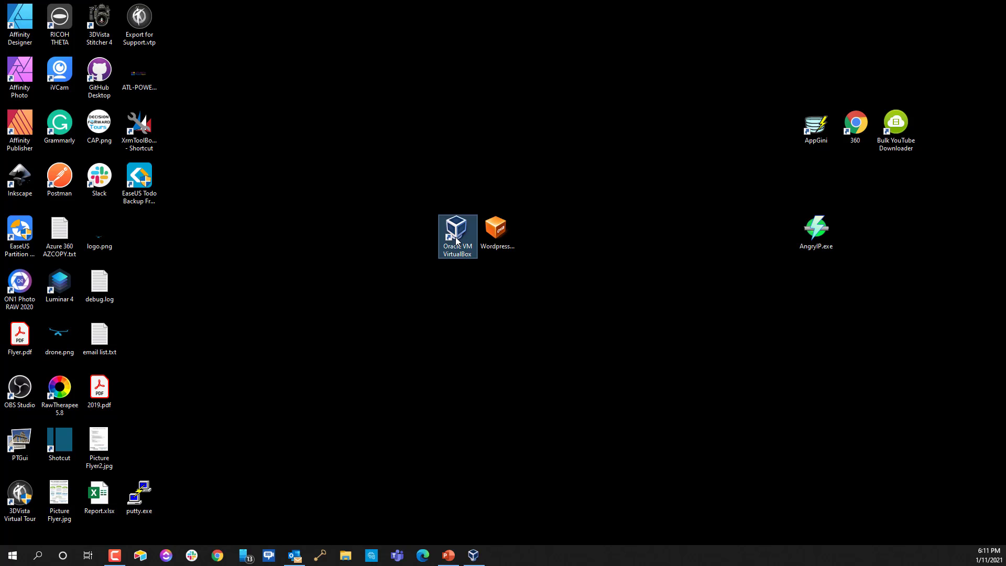
double_click(456, 241)
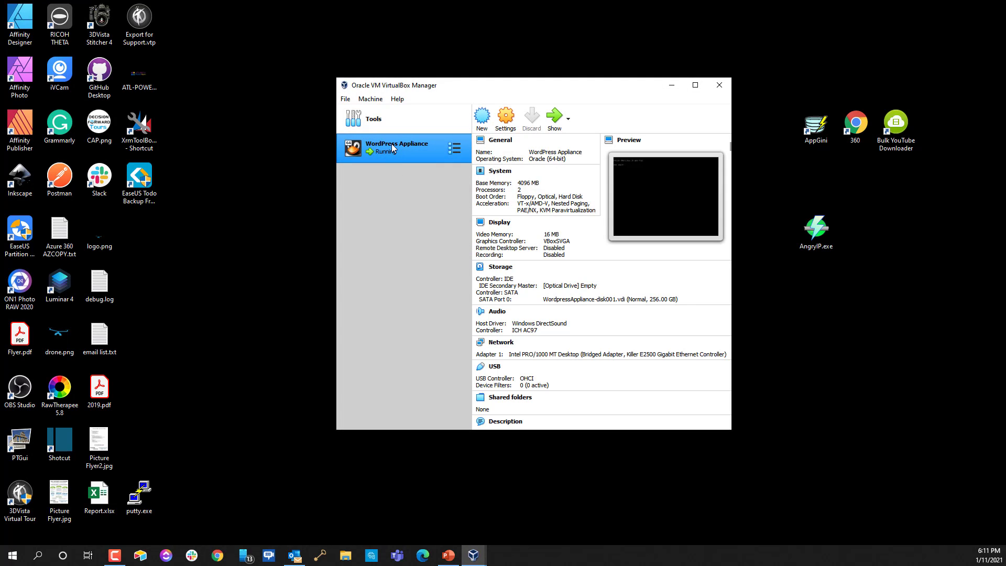
Open the WordPress Appliance console and log in as root with the current password.
double_click(392, 143)
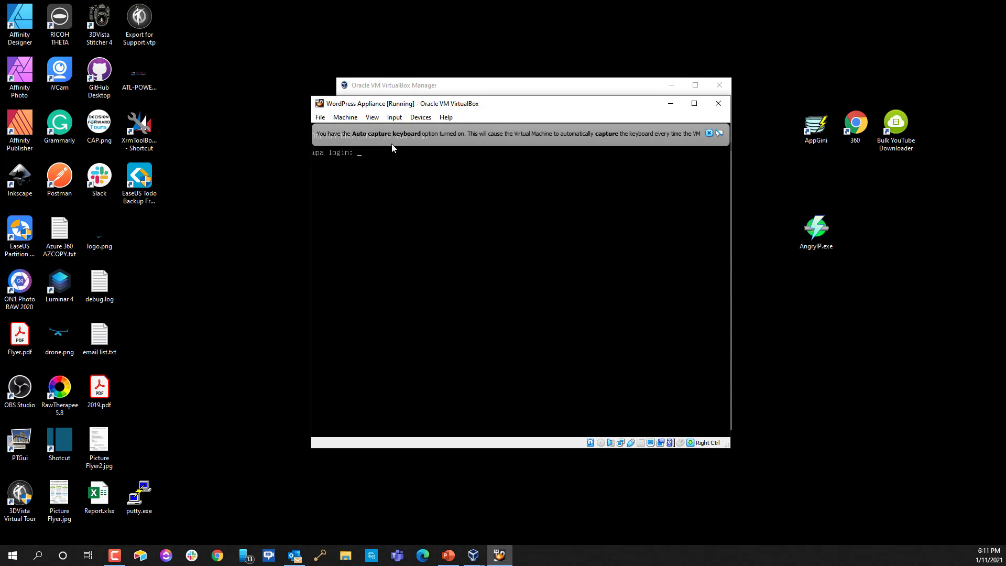
click(710, 134)
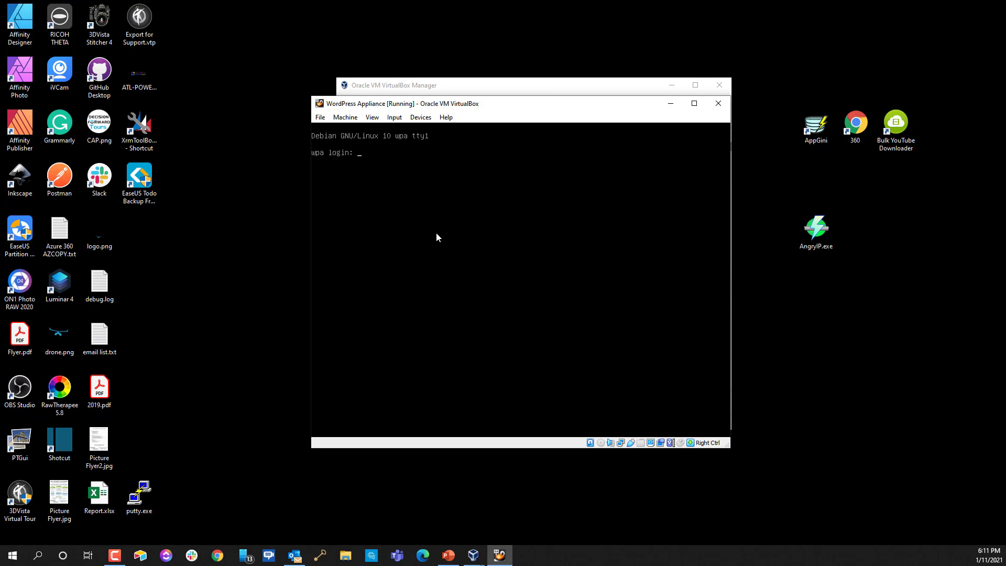
text(root)
key(Return)
key(Return)
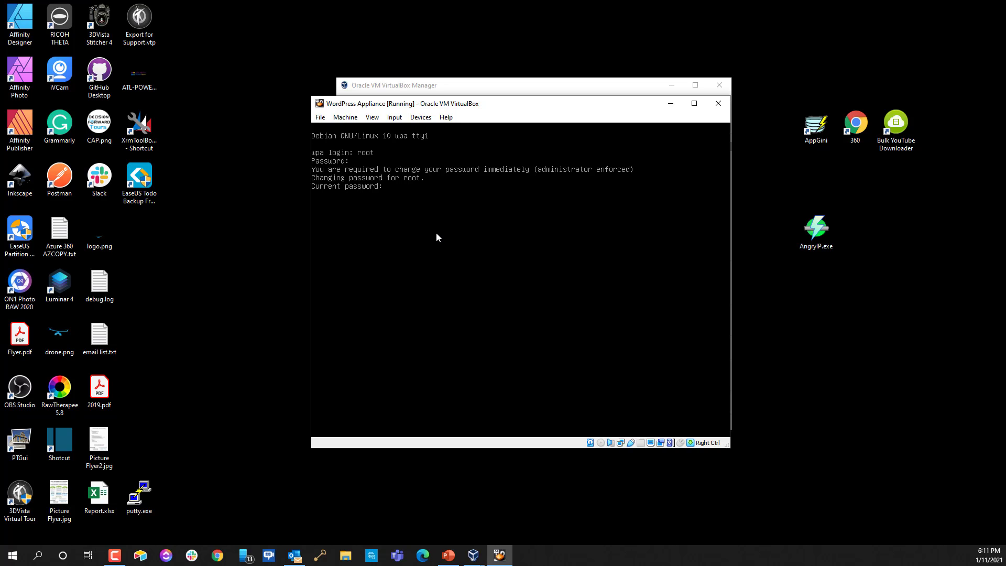
key(Return)
key(Return)
key(Return)
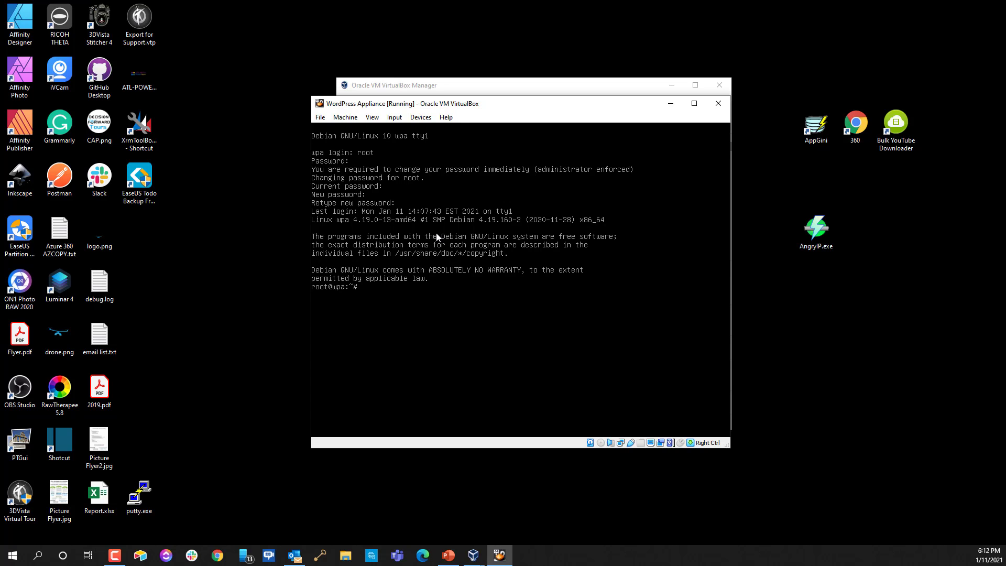
Run ip addr to show the enp0s3 address 192.168.254.70.
text(addr)
key(Return)
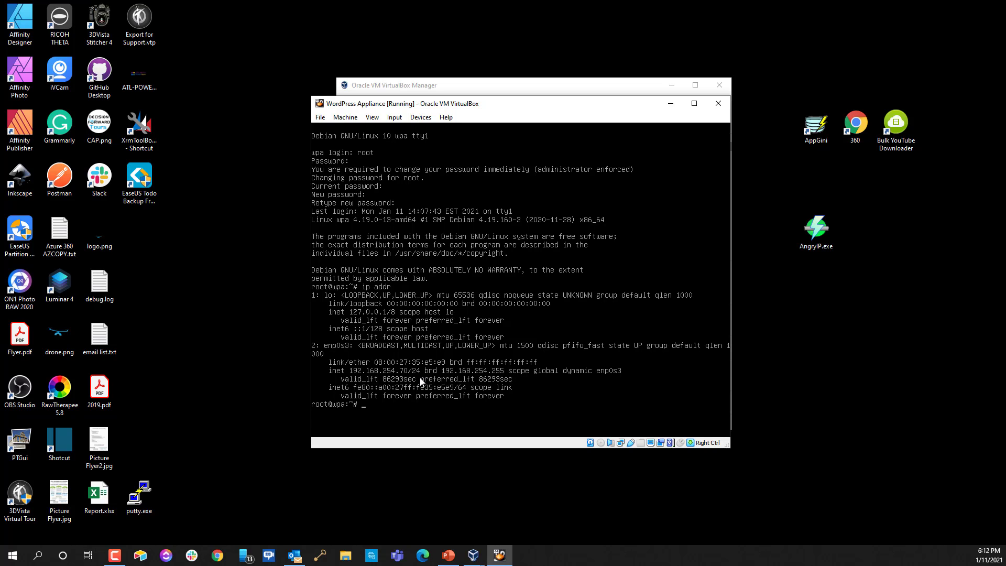
In Chrome, load 192.168.254.70:10000.
click(217, 556)
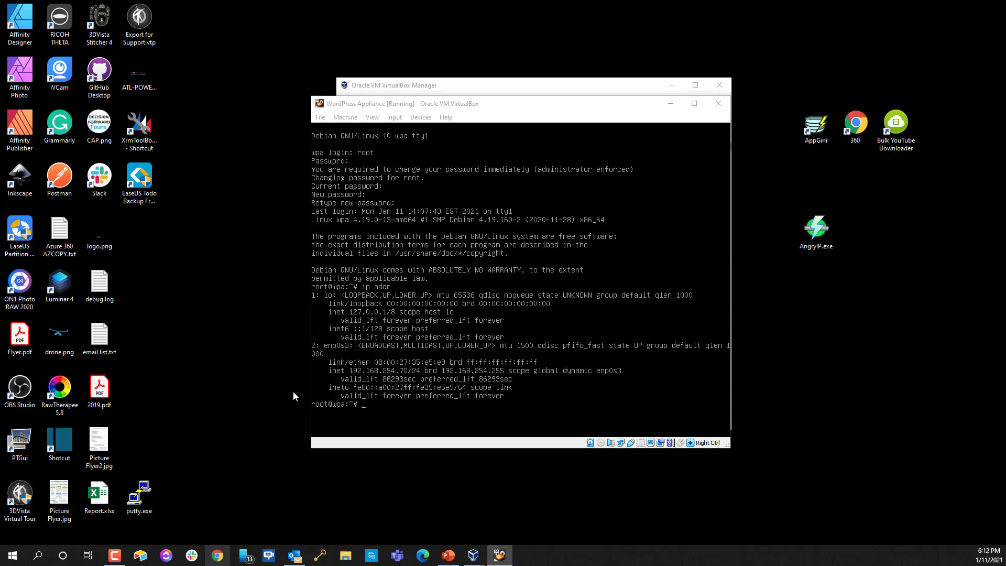
text(2)
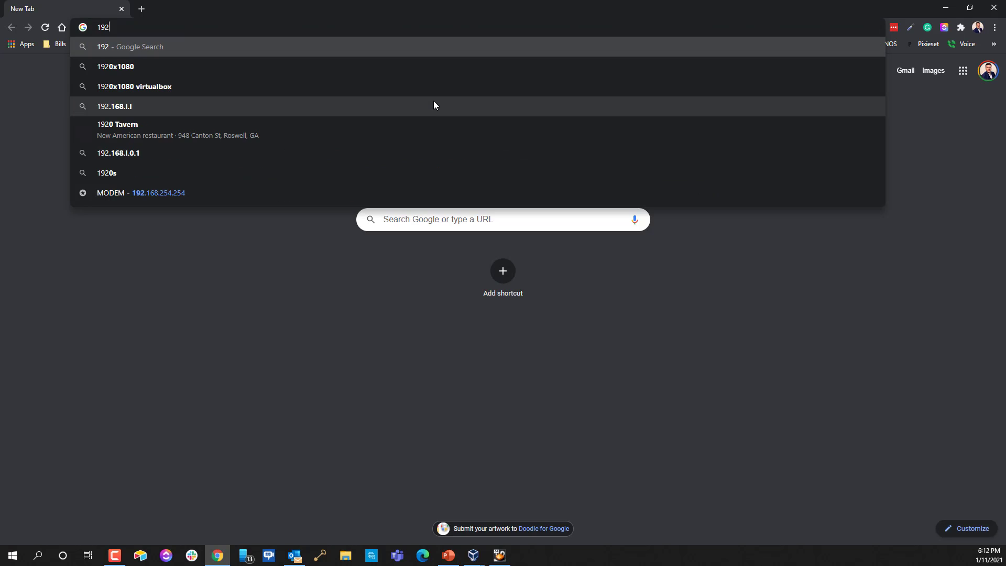
text(.16)
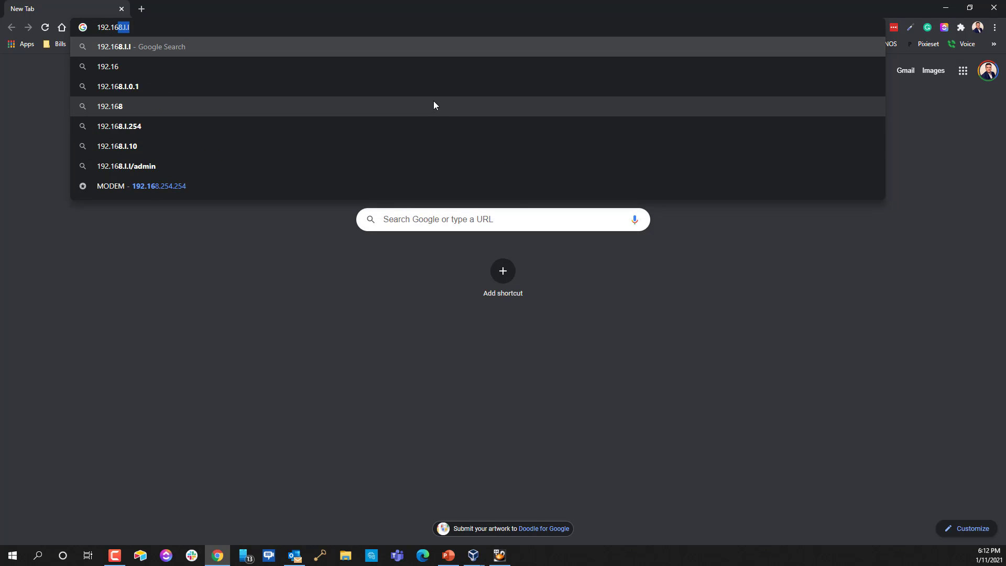
text(8.254.70)
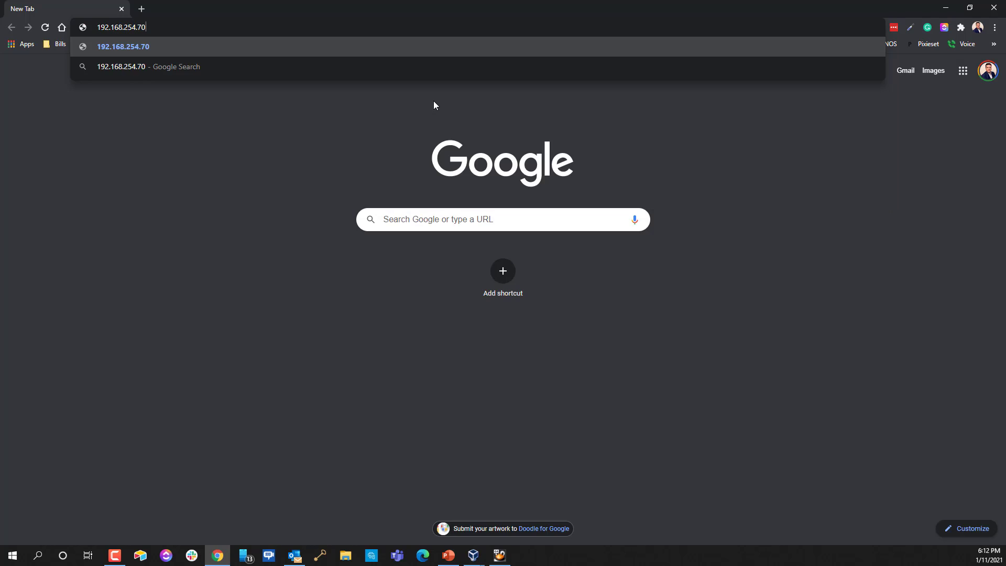
key(alt+Tab)
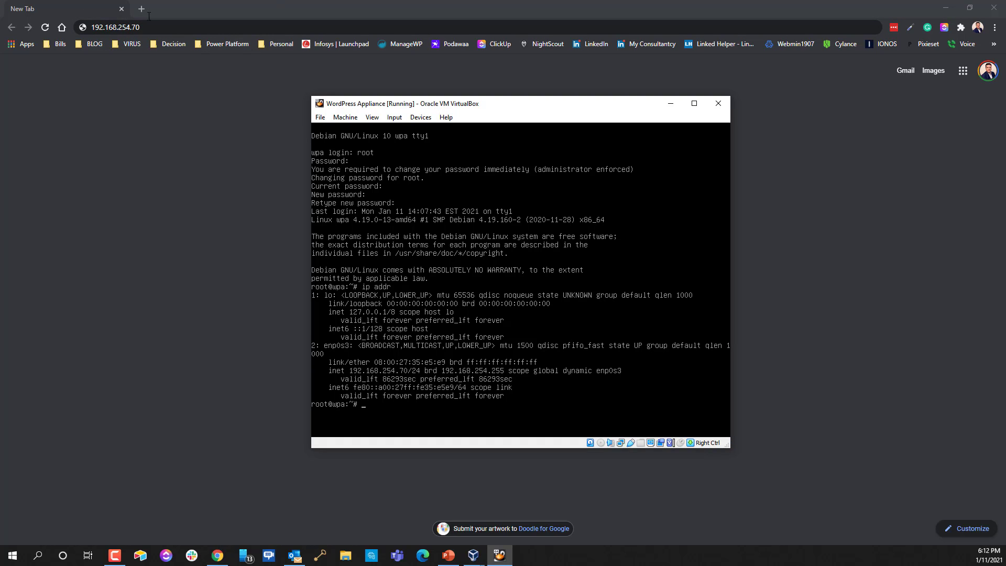
click(183, 28)
text(:000)
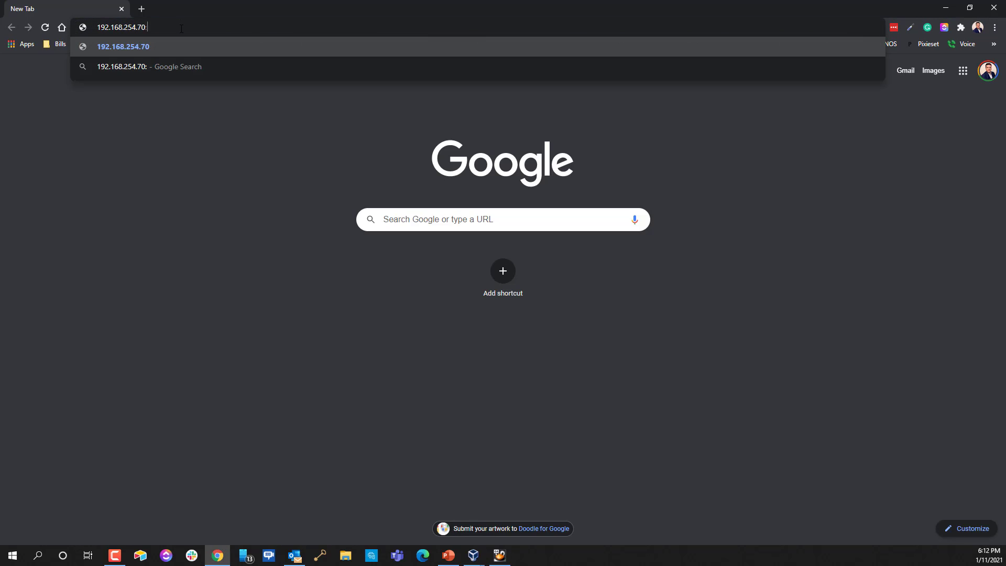
key(BackSpace)
key(BackSpace)
key(BackSpace)
text(10000)
key(Return)
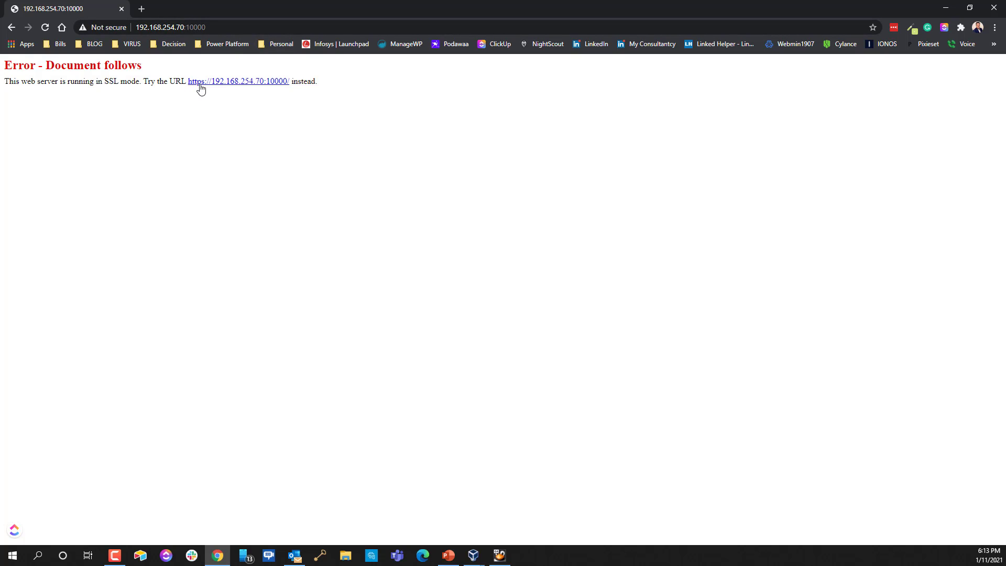
Follow the HTTPS link and proceed past the certificate warning to 192.168.254.70.
click(250, 83)
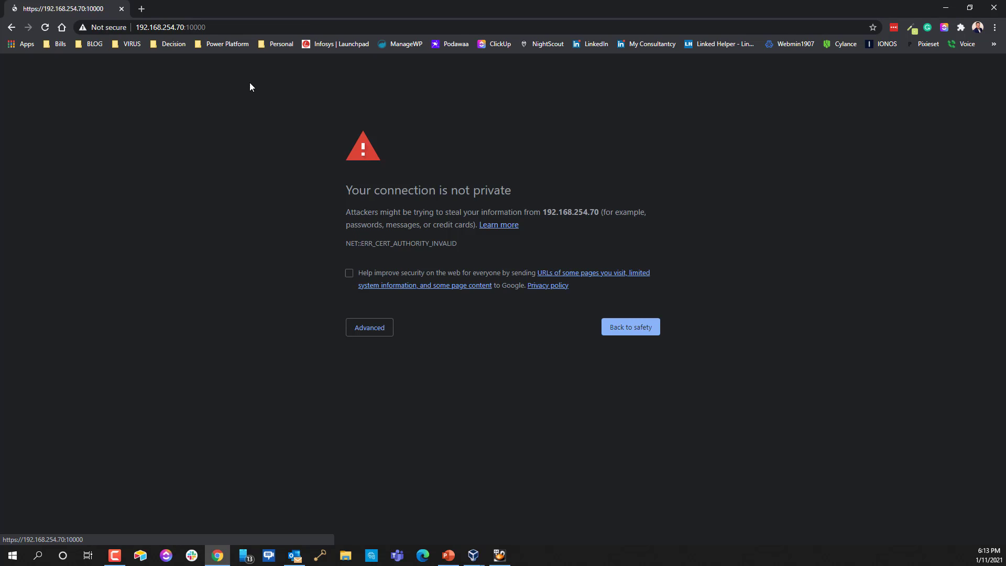
click(372, 334)
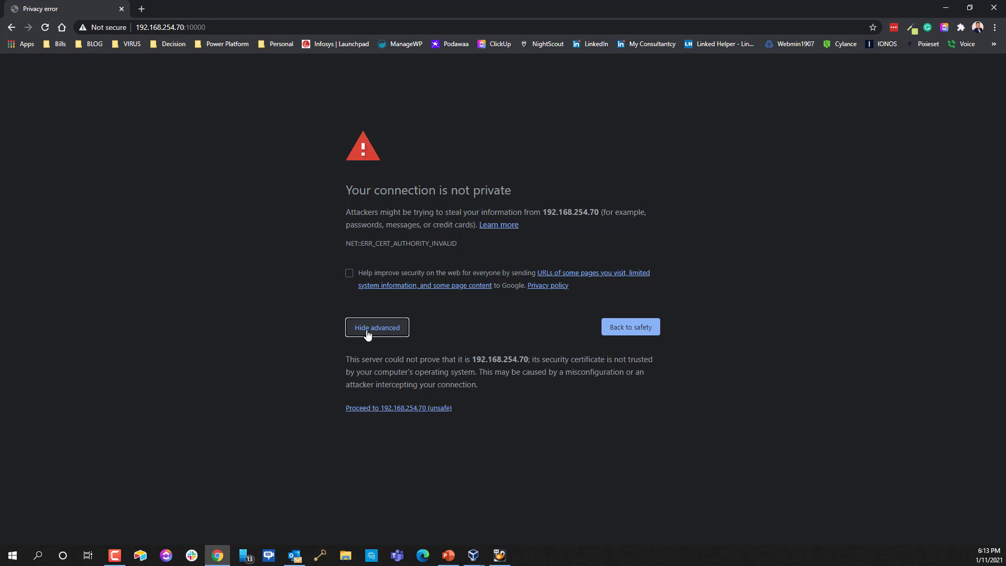
click(403, 410)
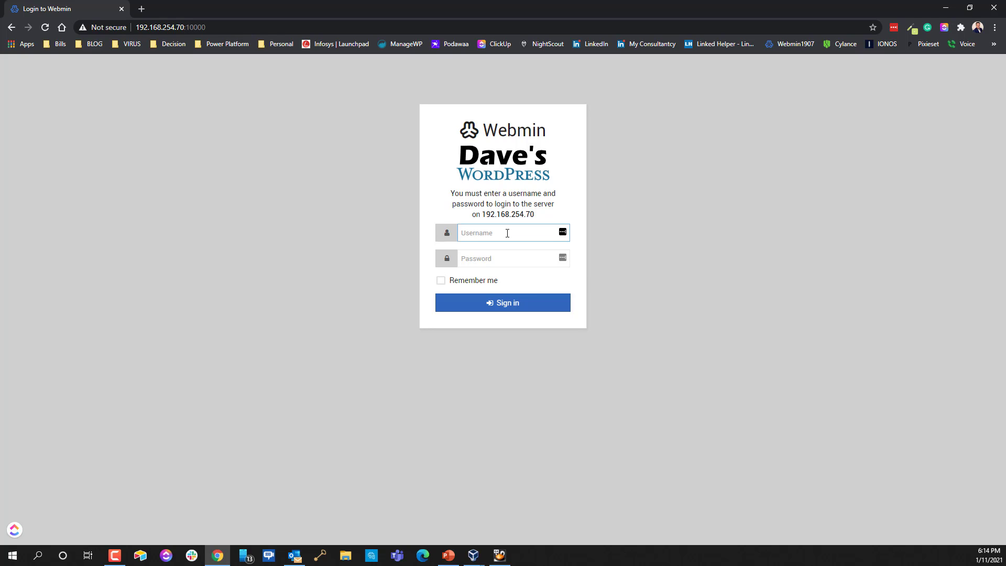
Sign in to Webmin as root and decline saving the login to LastPass.
text(root)
key(Tab)
text(********)
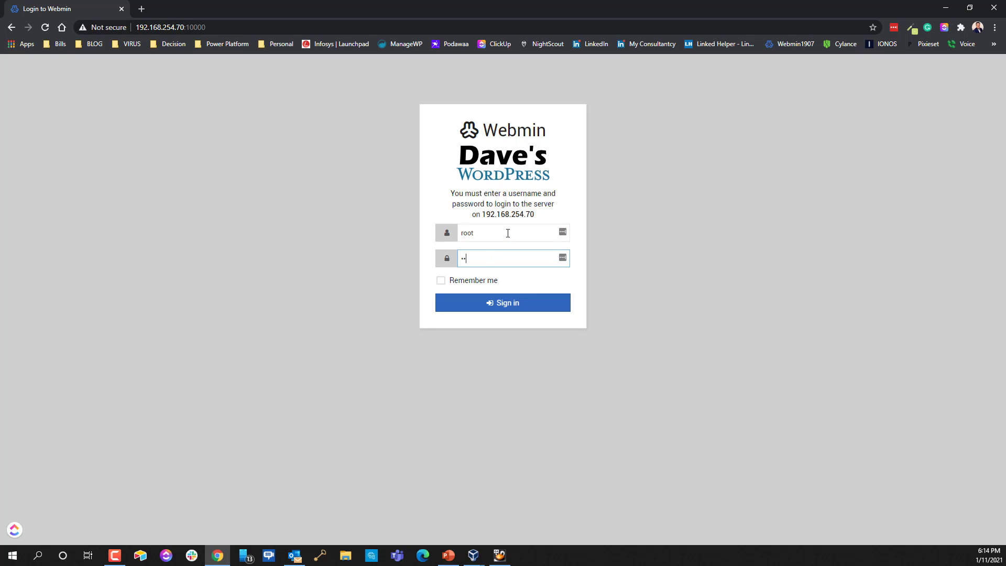
key(Return)
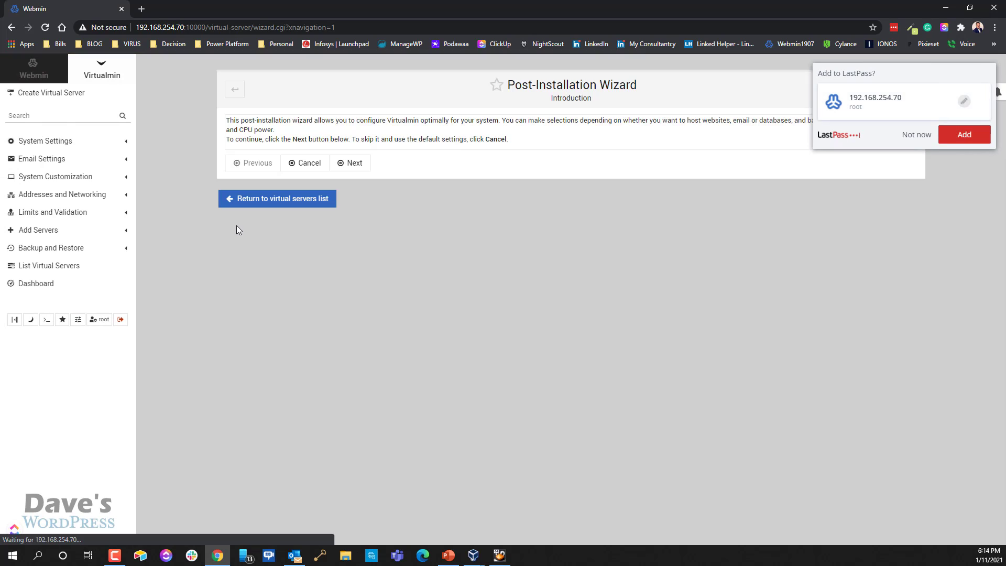
click(916, 136)
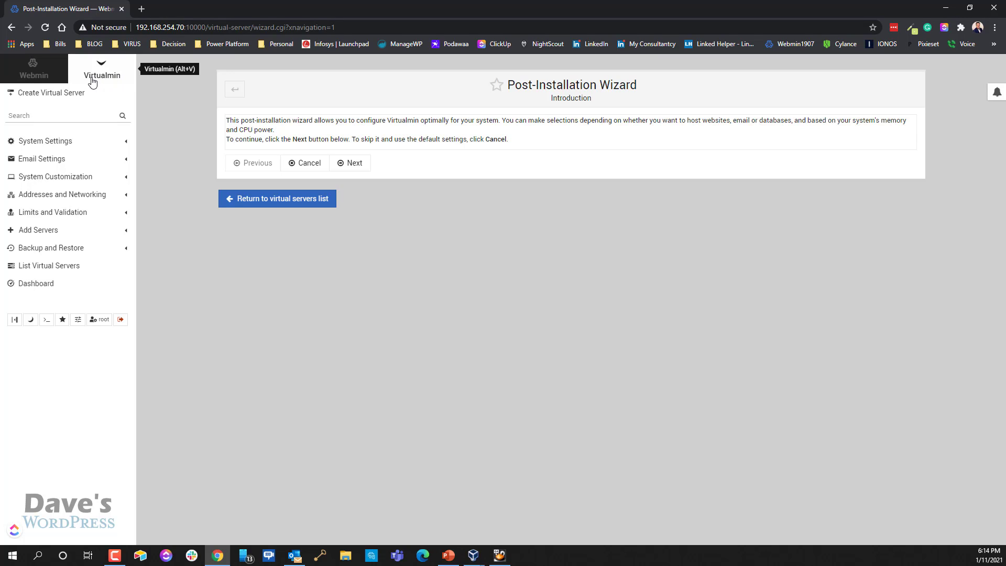
Toggle between the Webmin and Virtualmin sidebar menus, ending on Webmin.
click(32, 66)
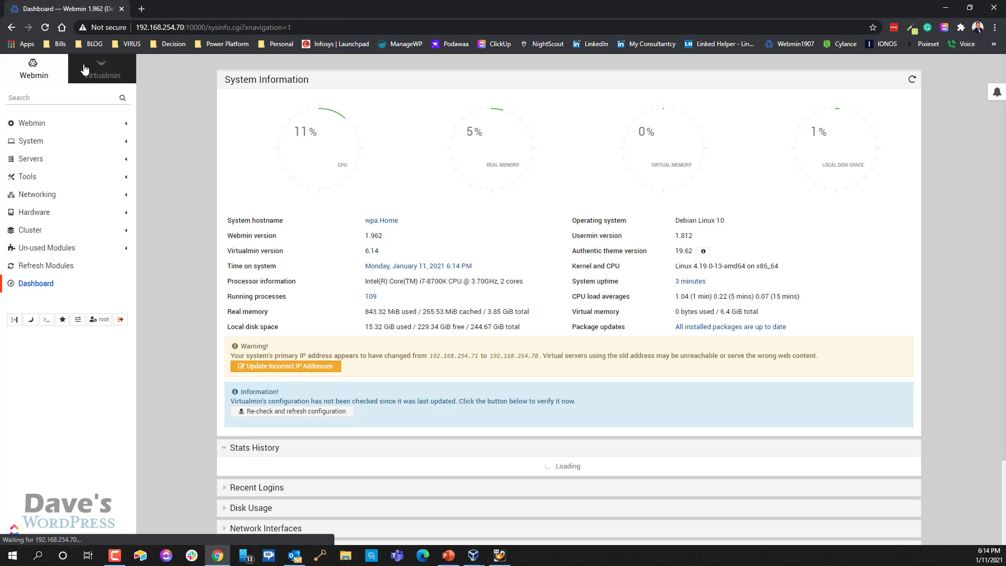
click(83, 68)
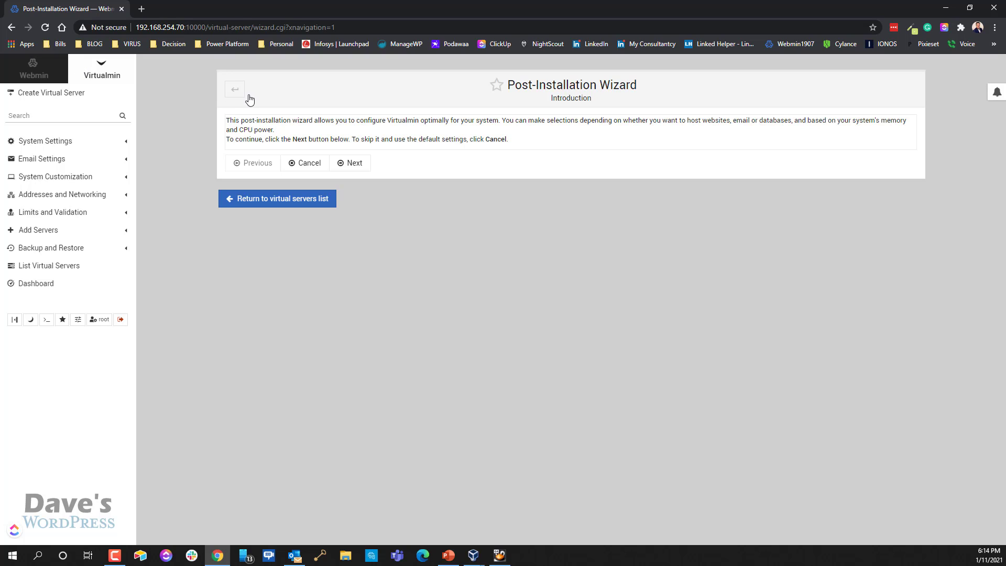
click(61, 73)
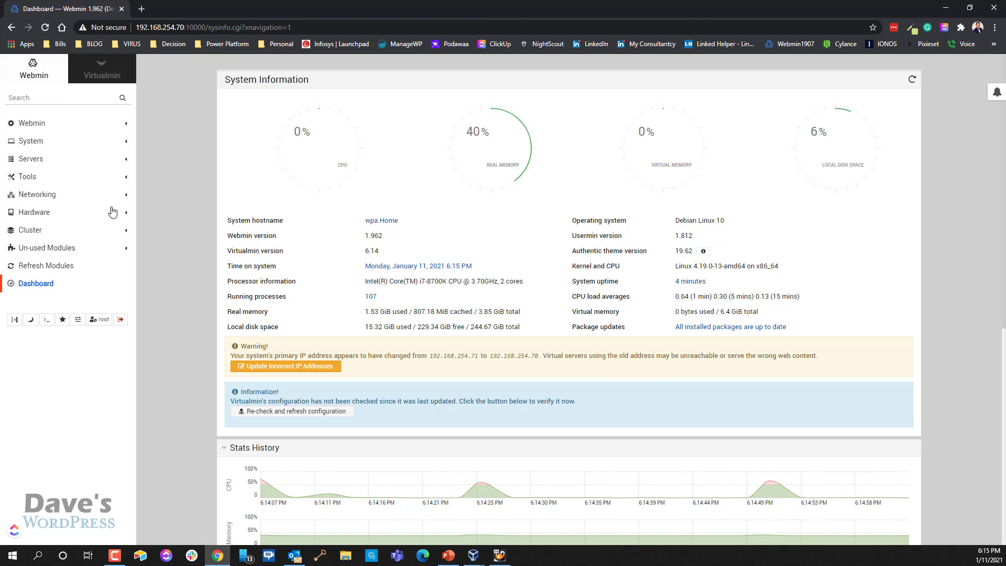
Open Networking > Network Configuration and list the boot-time interfaces, showing enp0s3 on DHCP.
click(36, 196)
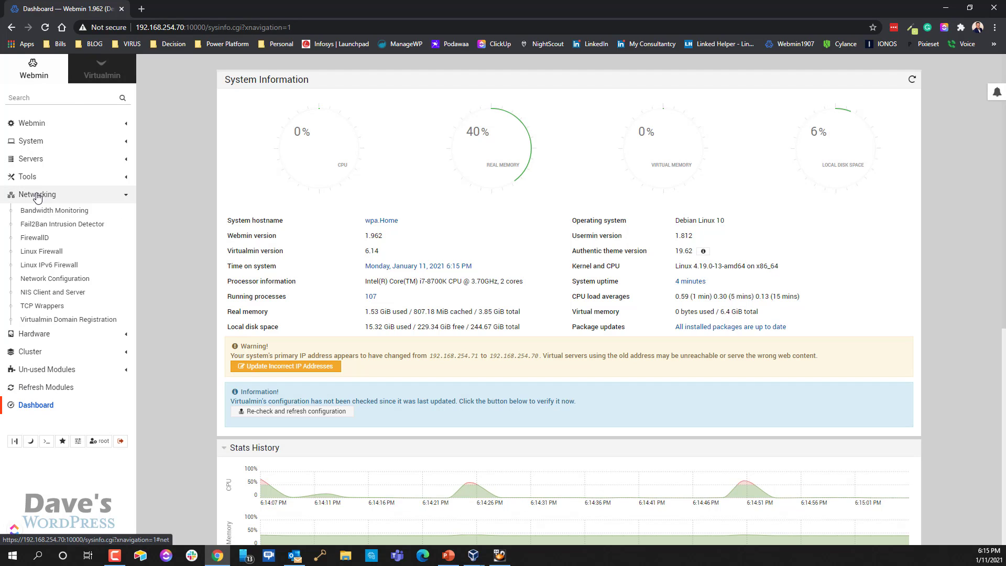
click(59, 280)
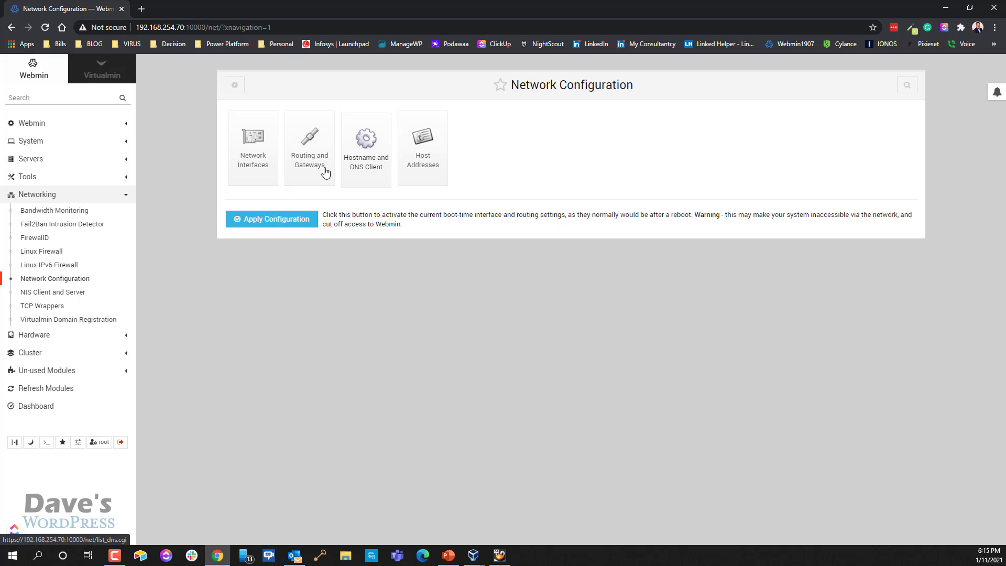
click(252, 162)
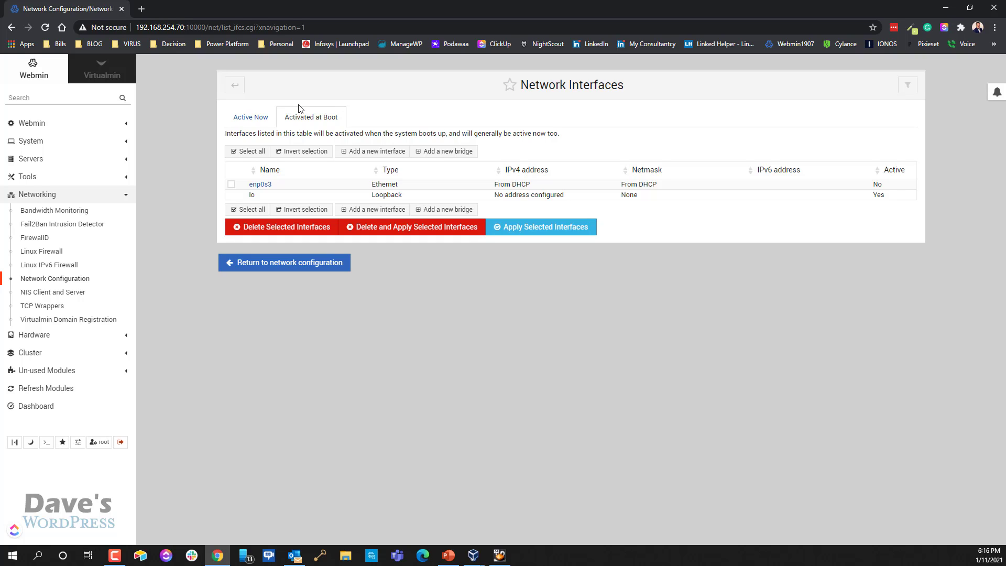
Give enp0s3 a static boot address of 192.168.254.40, netmask 255.255.255.0, and save.
click(252, 117)
click(264, 187)
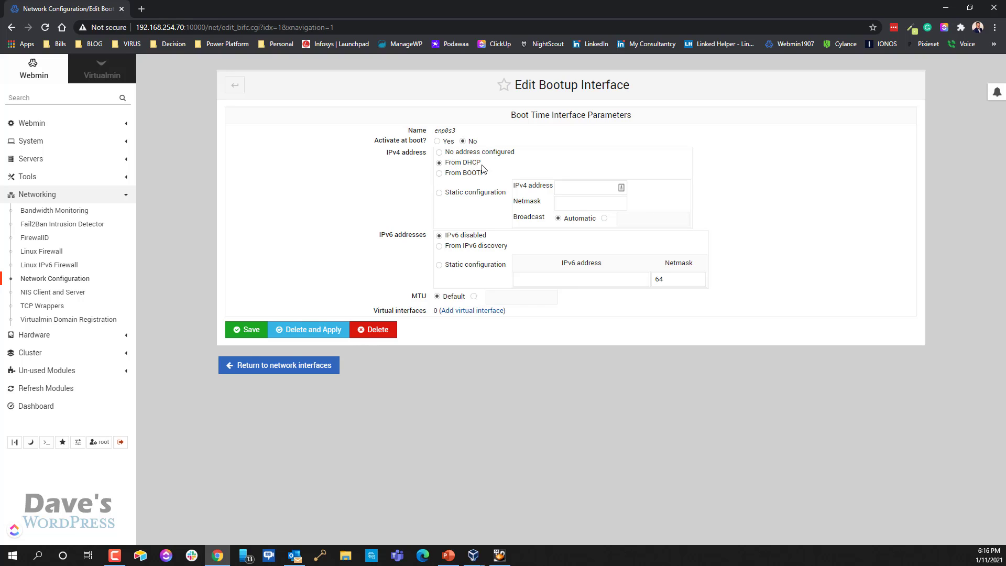
click(440, 193)
click(588, 189)
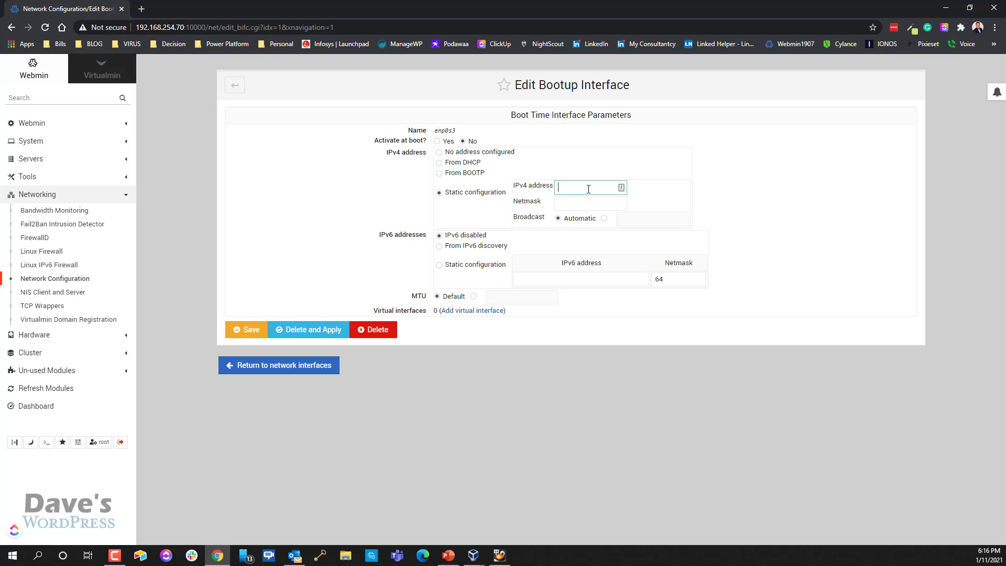
text(192.168.254.40)
click(575, 206)
text(192.168)
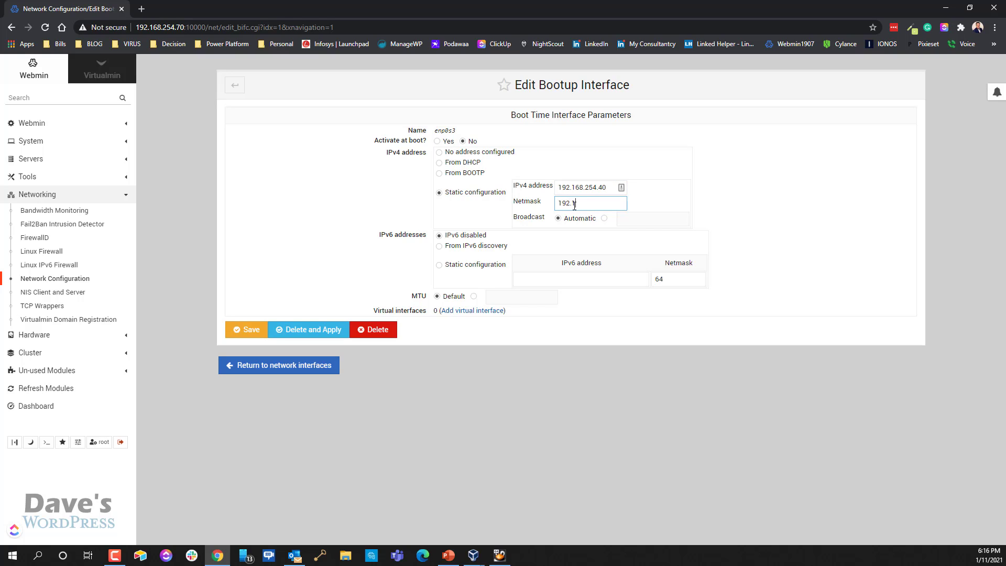
key(BackSpace)
key(BackSpace)
key(BackSpace)
key(BackSpace)
key(BackSpace)
key(BackSpace)
text(255.255.255.0)
click(238, 334)
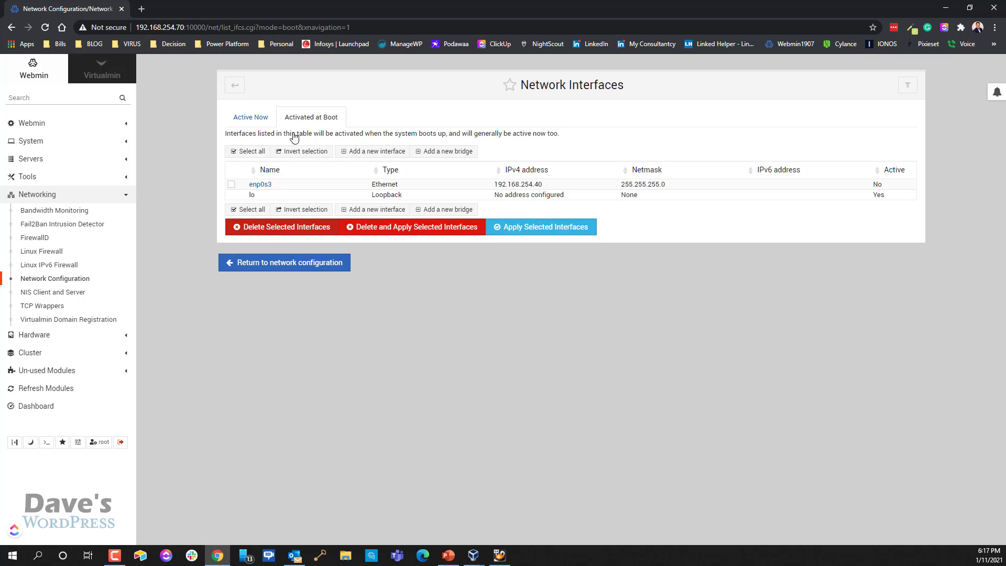
click(238, 87)
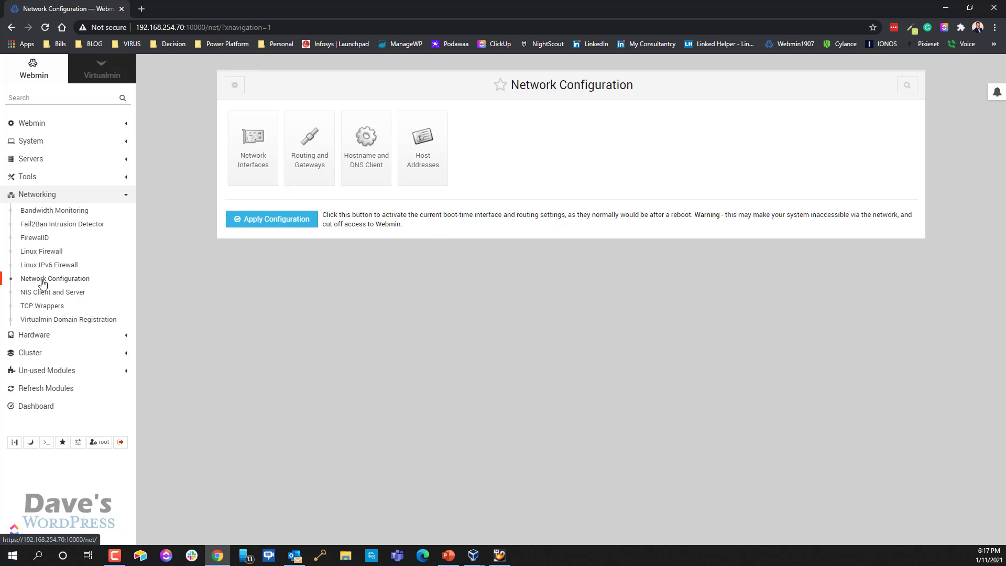
Set and save a boot-time default gateway of 192.168.254.254 on interface enp0s3.
drag(512, 89, 628, 116)
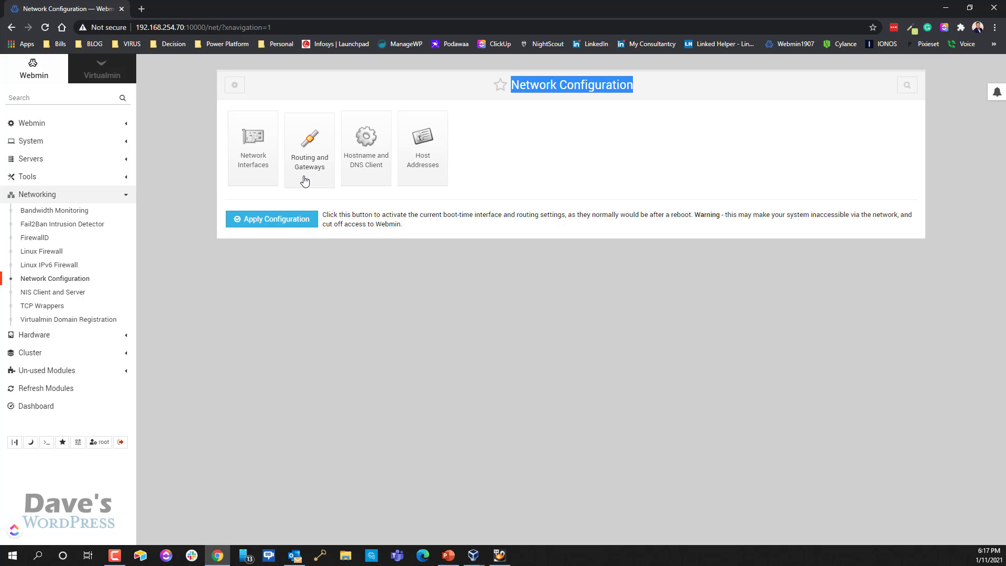
click(319, 150)
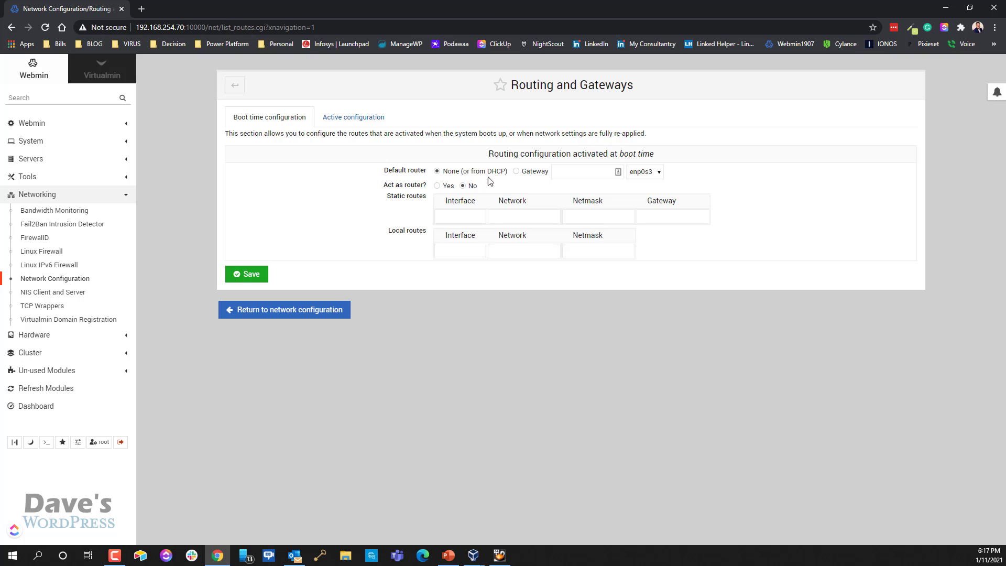
click(516, 172)
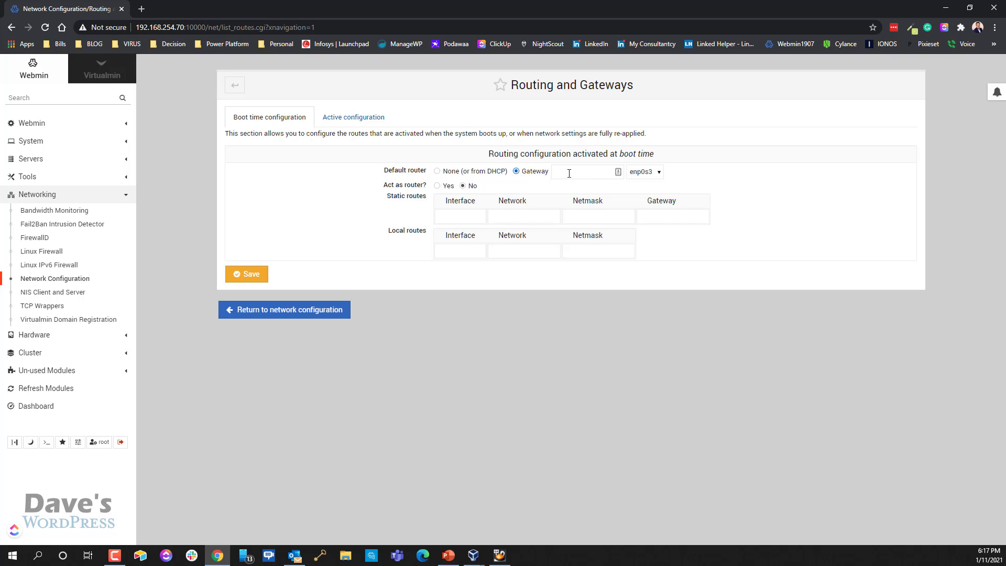
click(567, 175)
text(192.168.254.254)
click(657, 177)
click(700, 181)
click(244, 276)
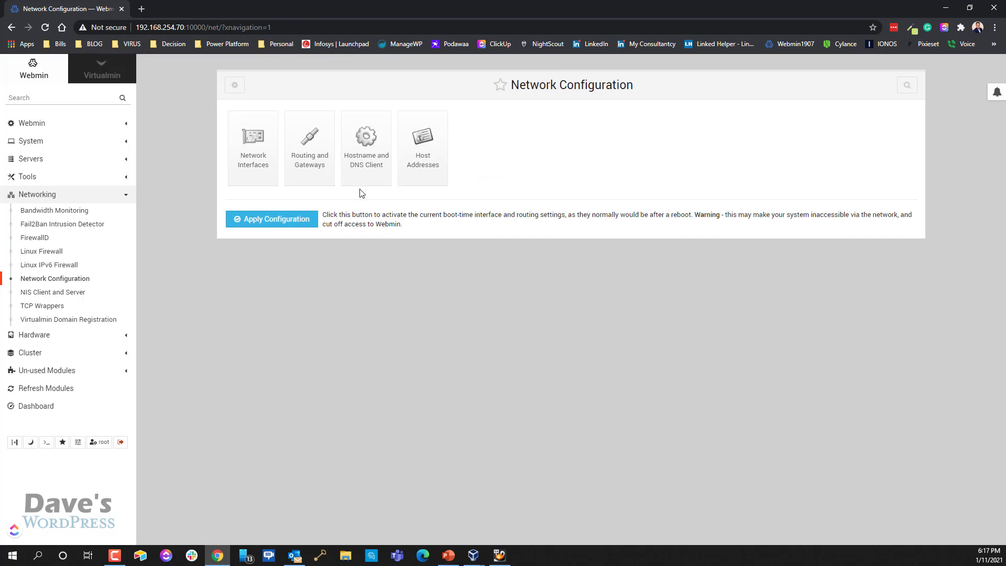
Change the hostname from wpa to wpa.athomehosting.com, copy it, and save the DNS client settings.
click(369, 160)
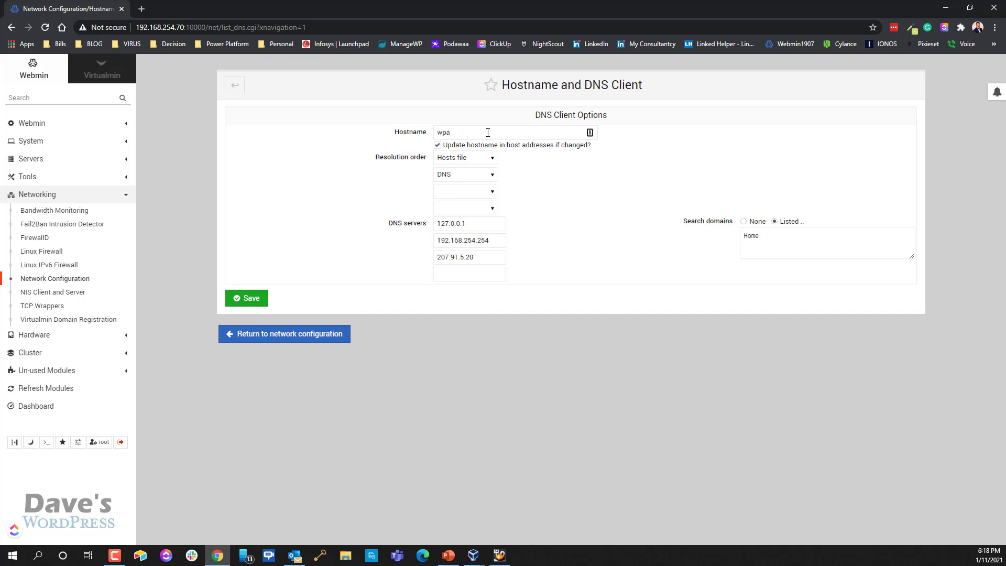
drag(488, 133, 319, 137)
key(Right)
text(.)
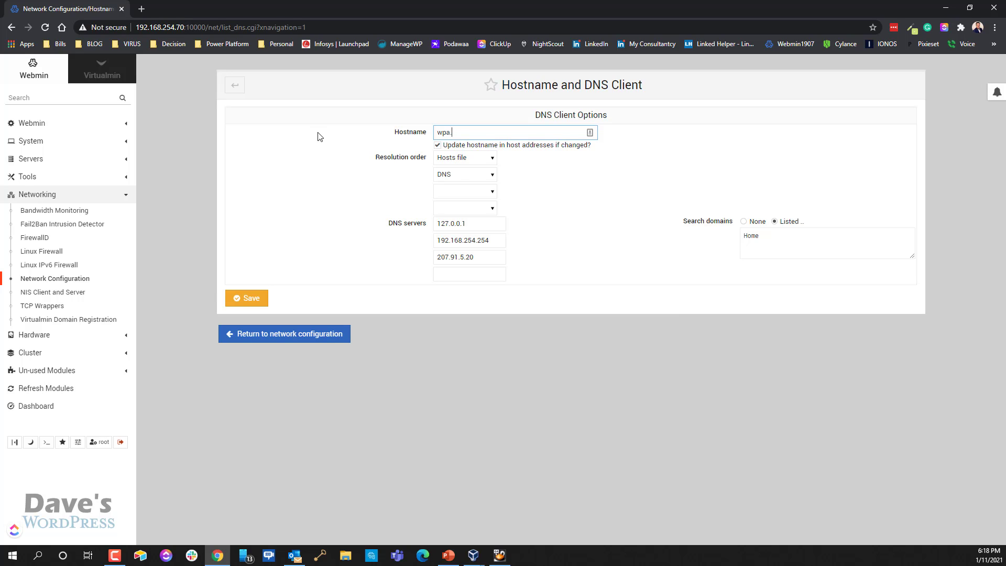
text(athomehosting.com)
drag(535, 131, 437, 133)
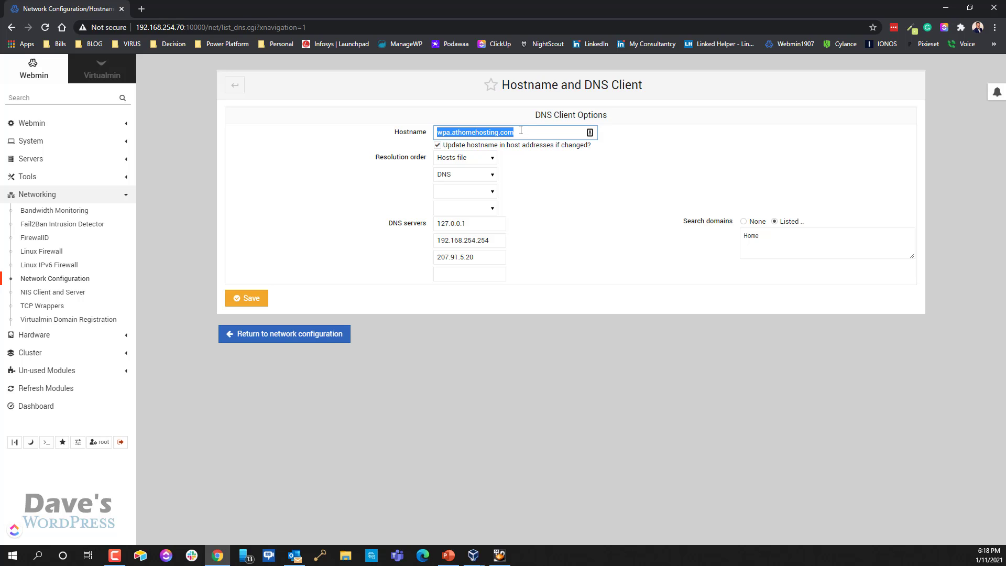
right_click(494, 134)
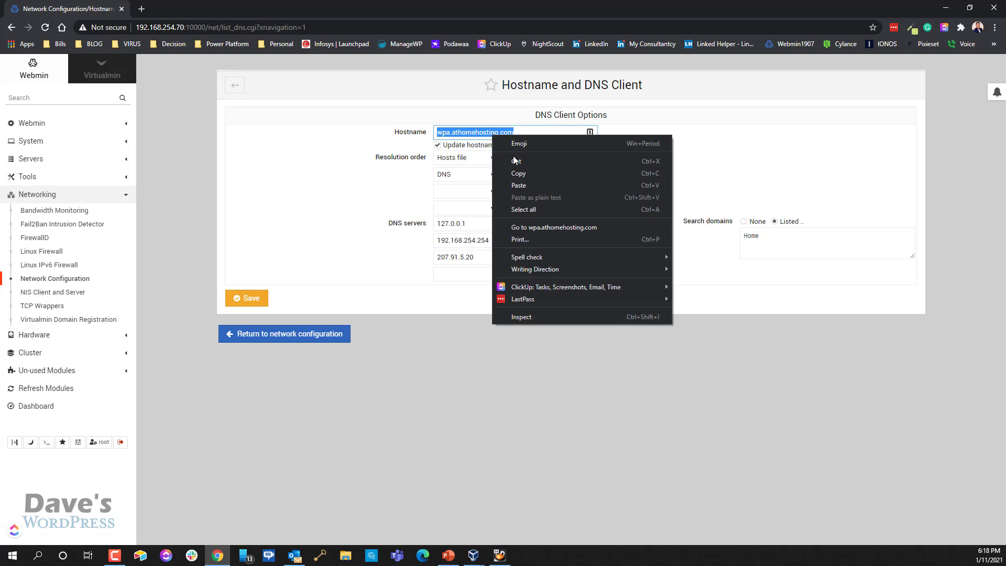
click(524, 175)
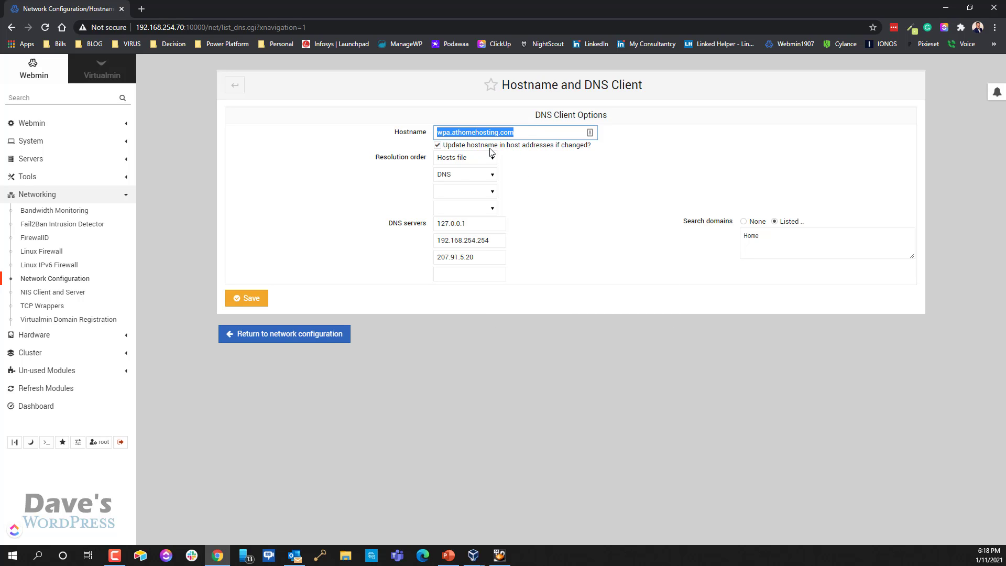
click(255, 304)
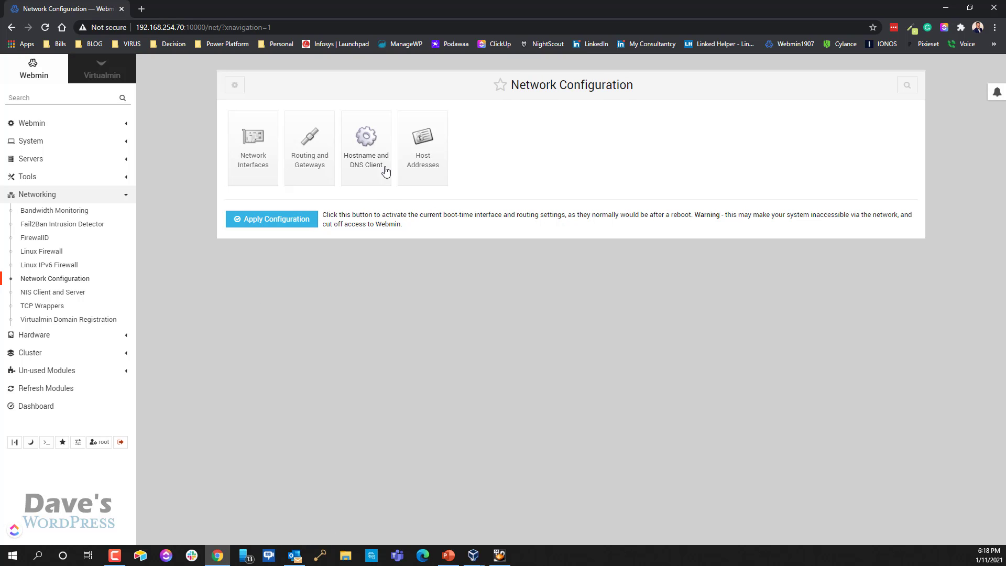
click(32, 160)
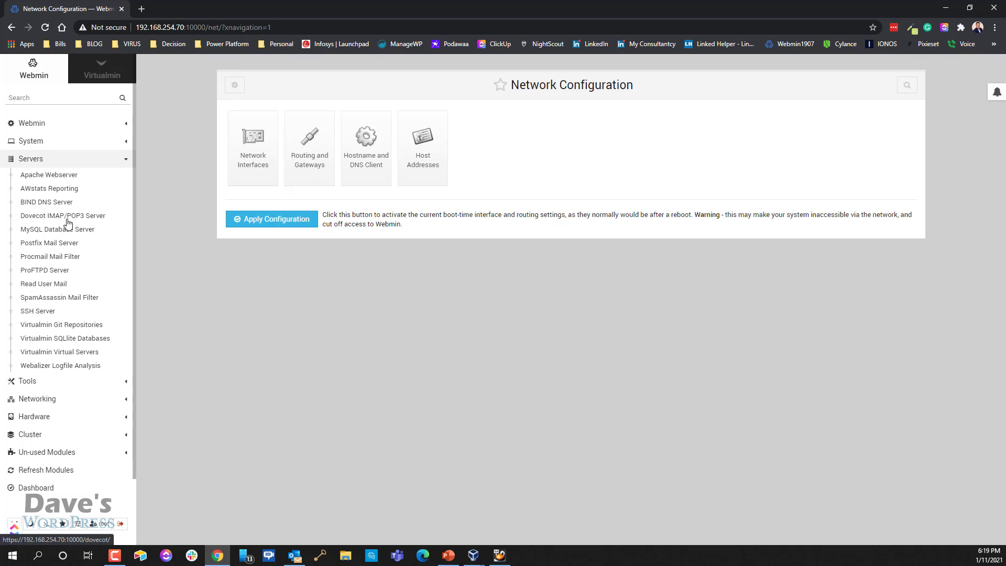
In Postfix General Options, change the mail system's internet hostname from wpa.localhost.lan to wpa.athomehosting.com.
click(52, 246)
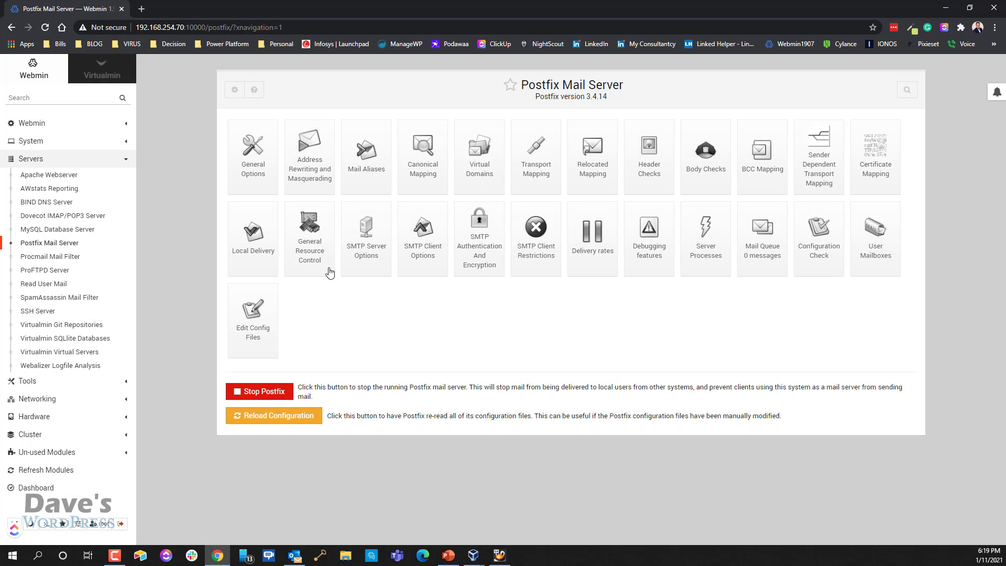
click(247, 148)
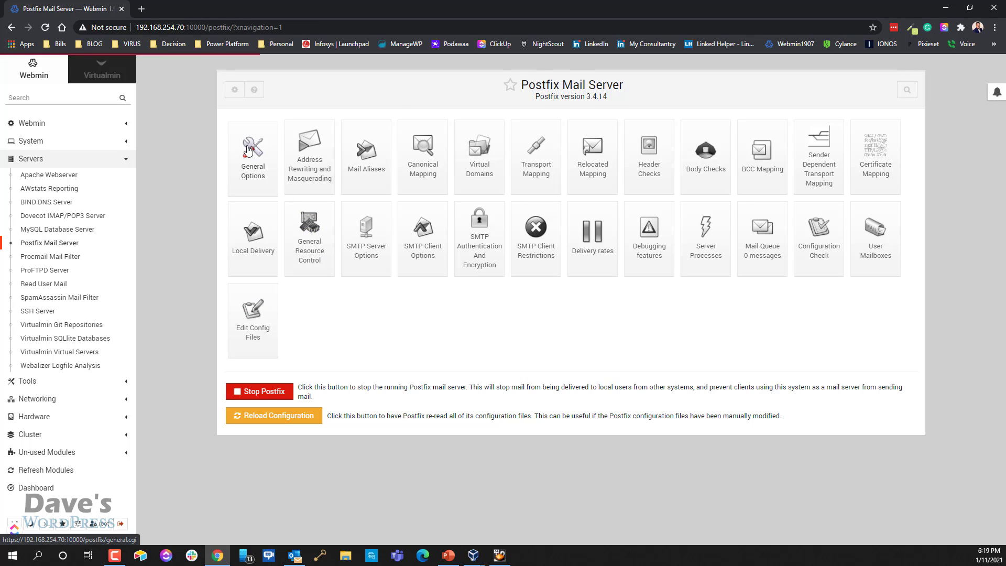
scroll(468, 281, down, 3)
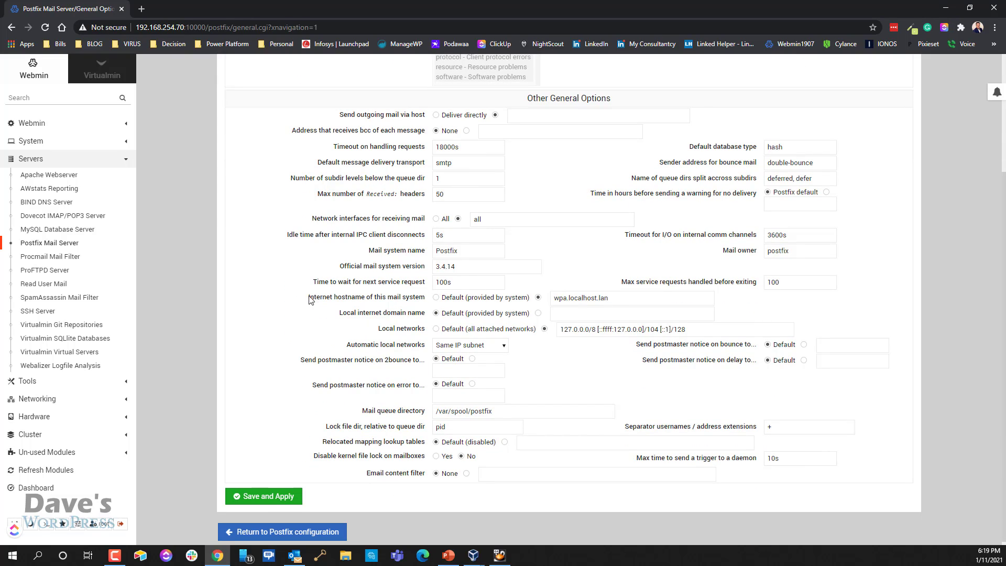
click(408, 297)
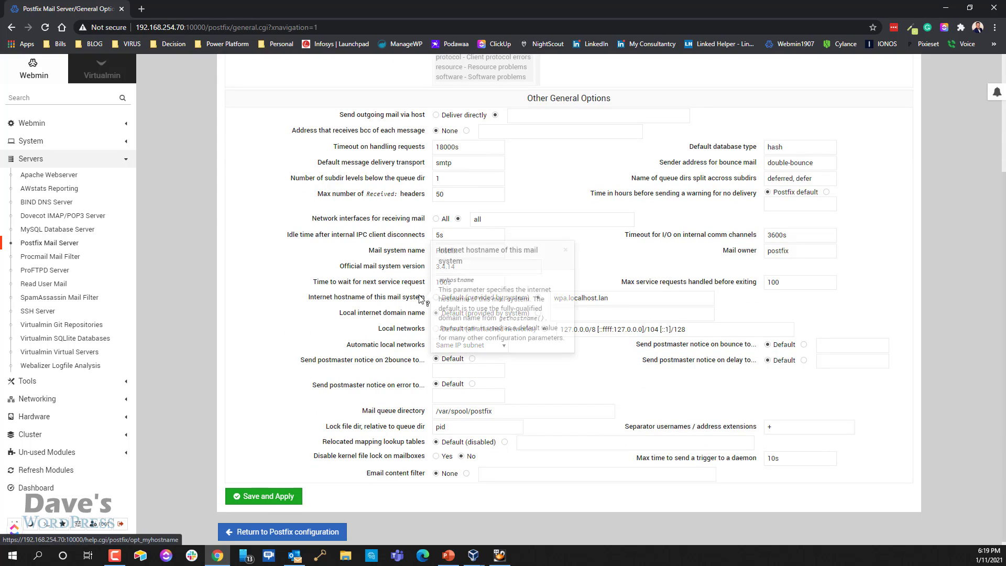
click(632, 299)
click(566, 250)
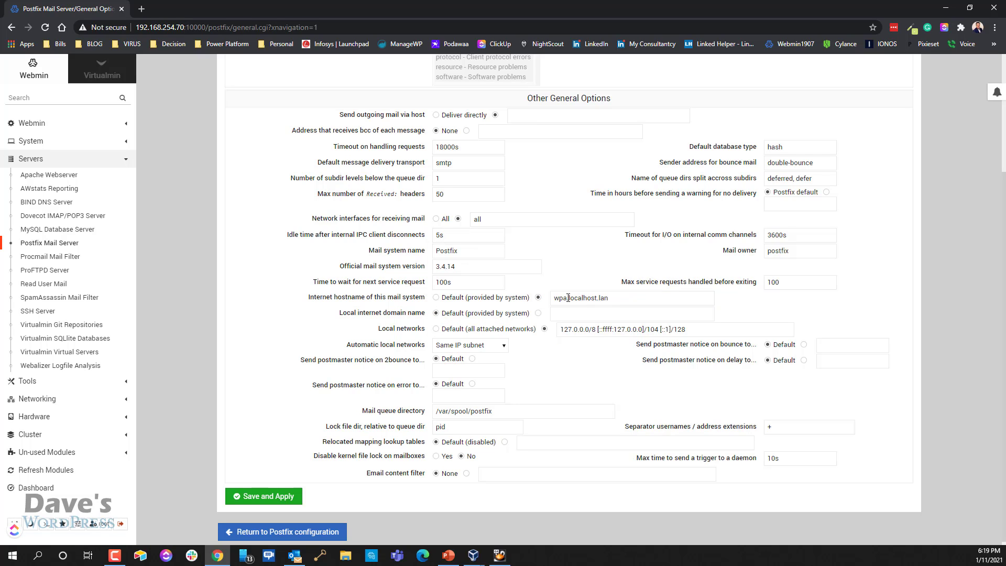
drag(569, 298, 635, 299)
text(athomehosting.com)
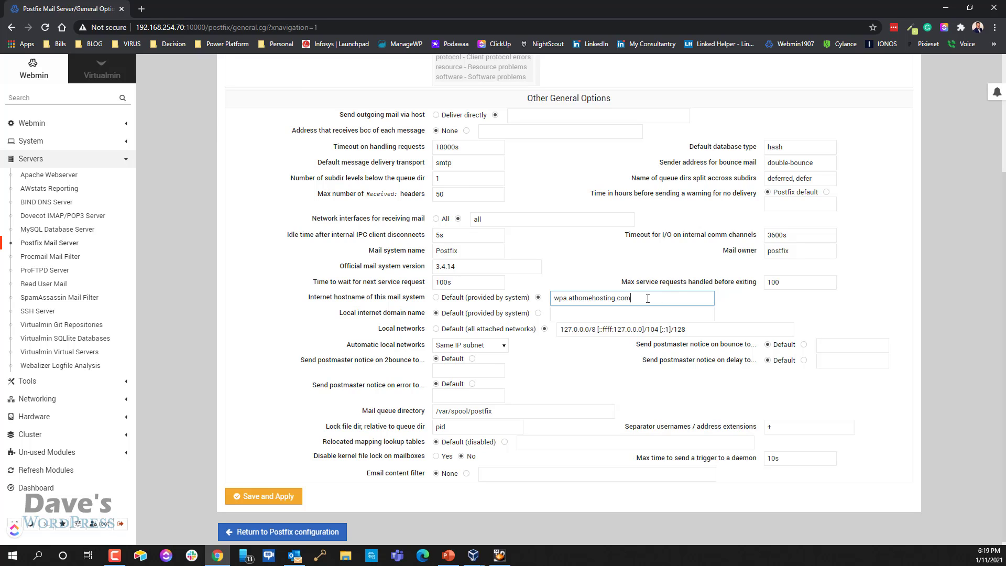
drag(647, 298, 524, 296)
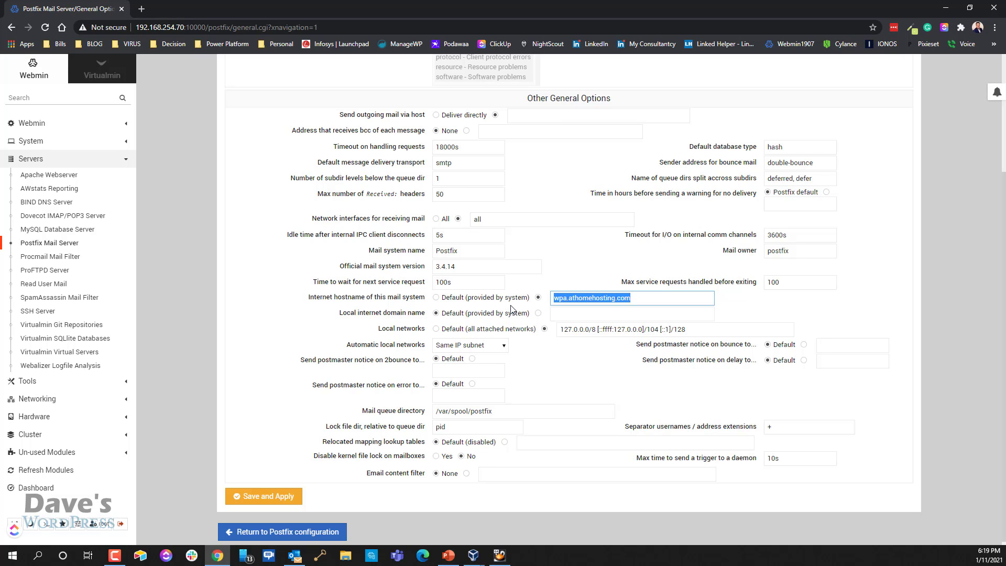
scroll(529, 307, up, 1)
scroll(529, 307, up, 4)
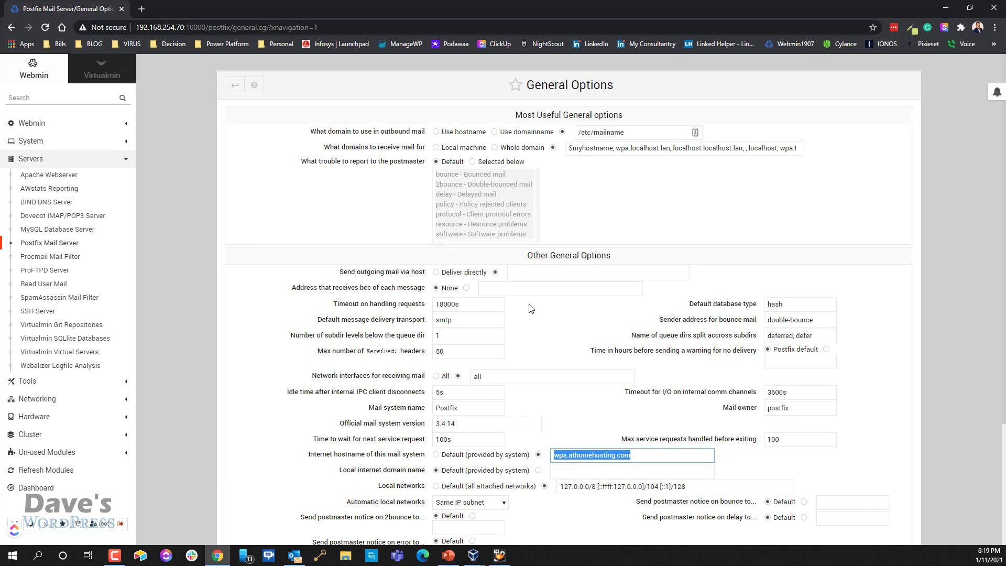
scroll(567, 306, down, 3)
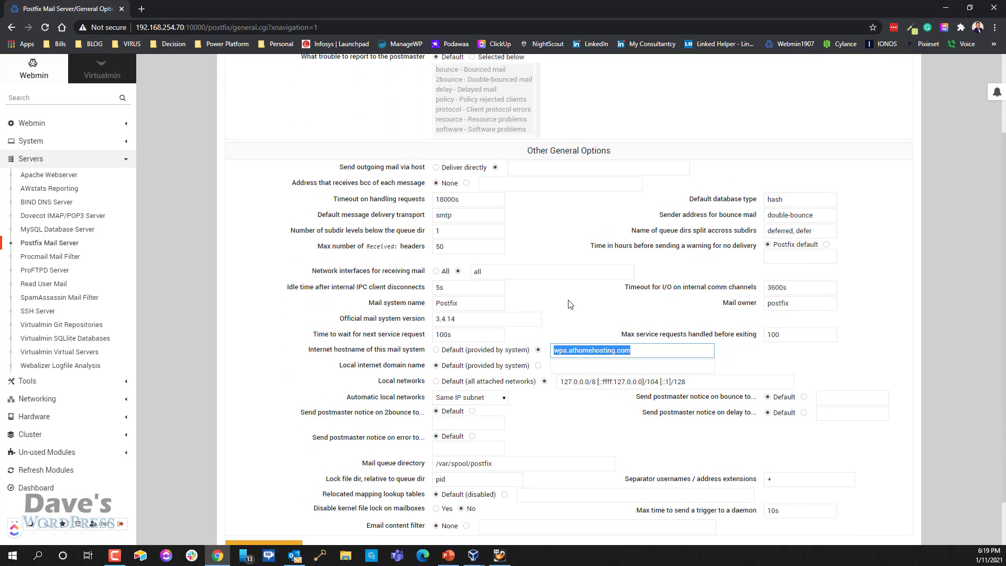
scroll(563, 301, down, 1)
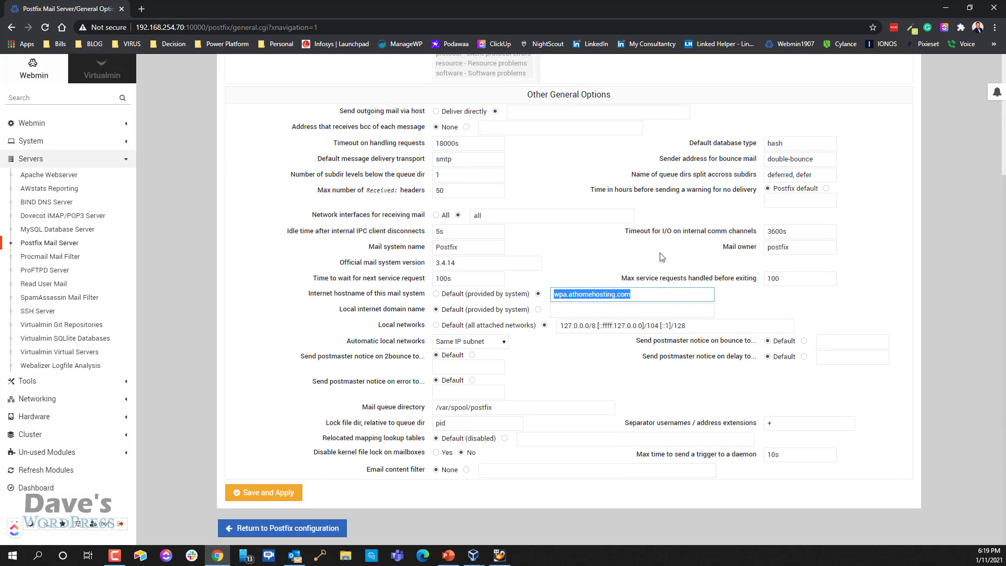
Save and apply the Postfix hostname, reboot the system from Bootup and Shutdown, and close Chrome.
click(260, 493)
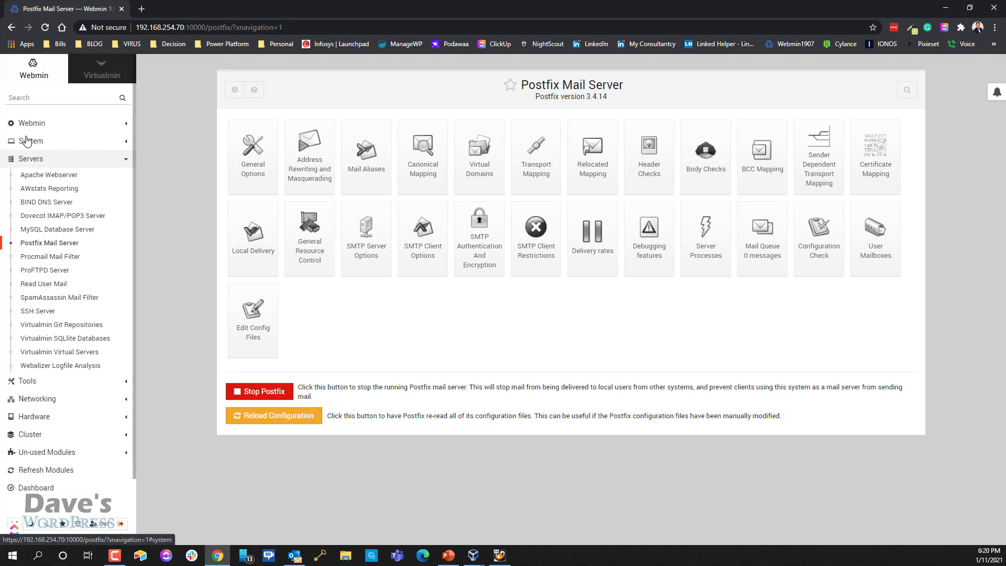
click(25, 141)
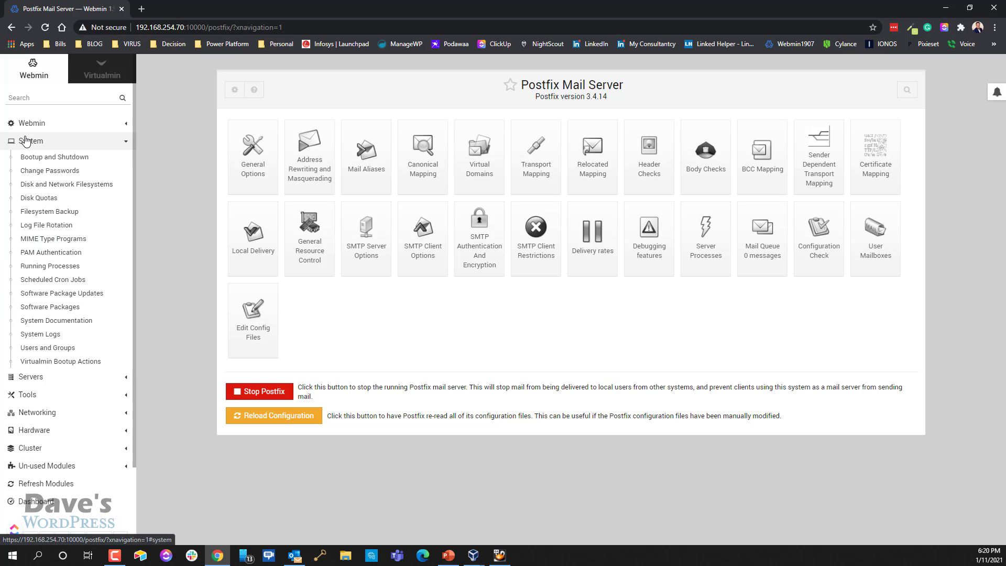
click(41, 159)
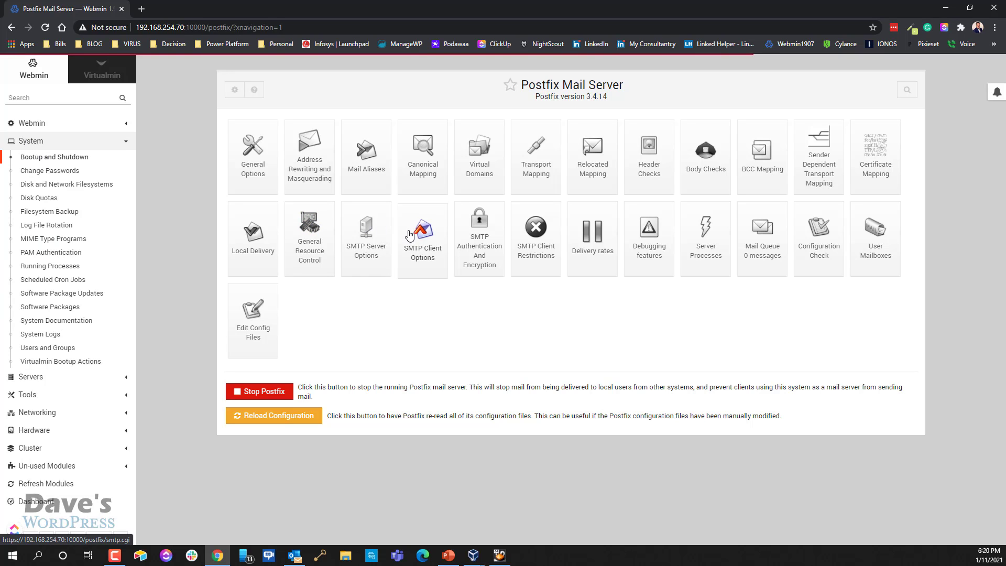
scroll(1001, 399, down, 6)
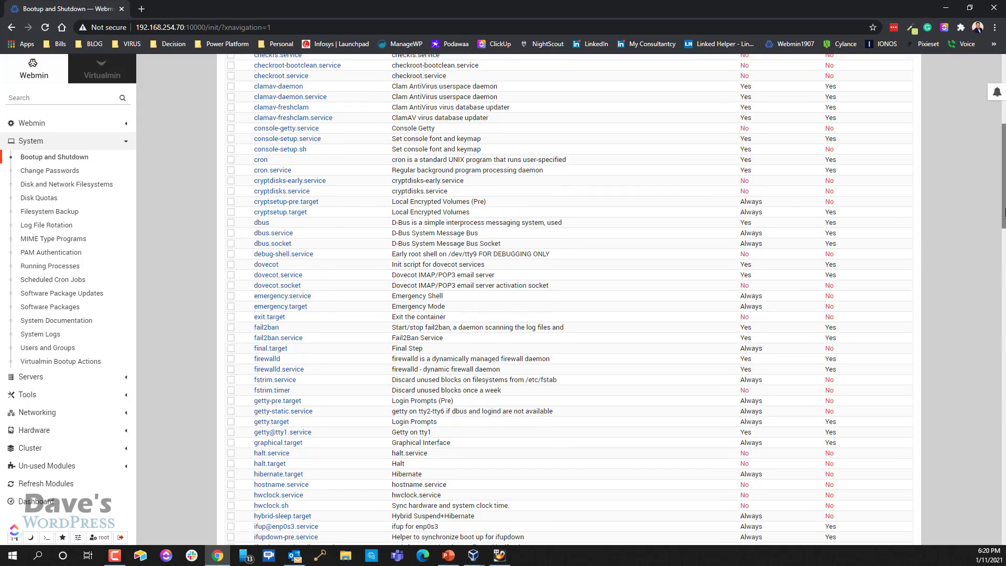
drag(1003, 173, 1003, 491)
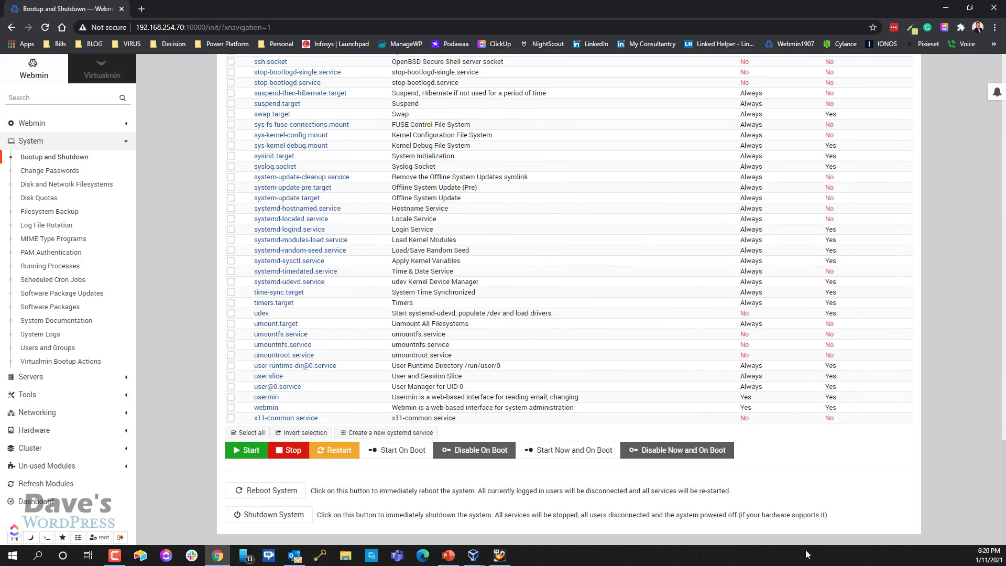
click(270, 490)
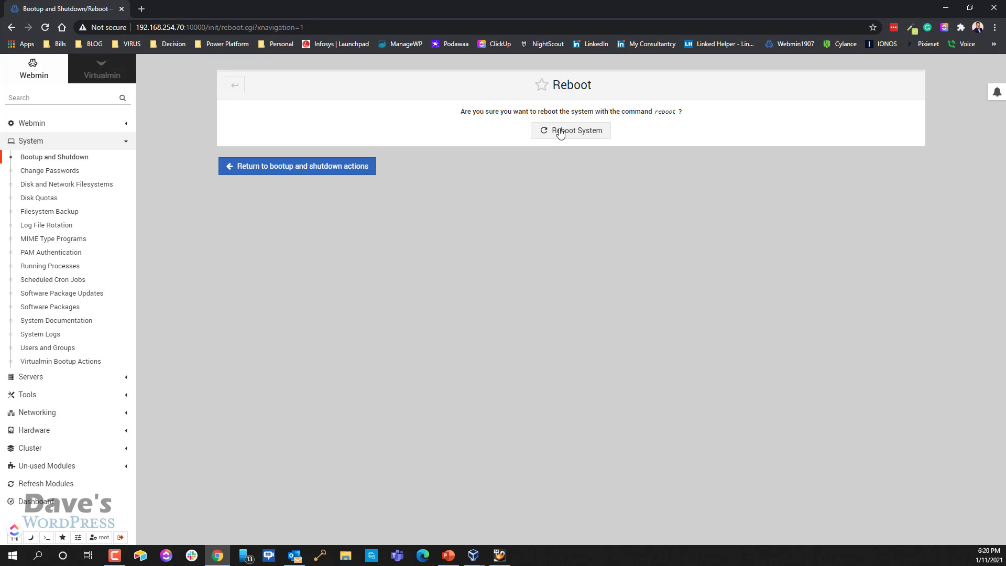
click(561, 135)
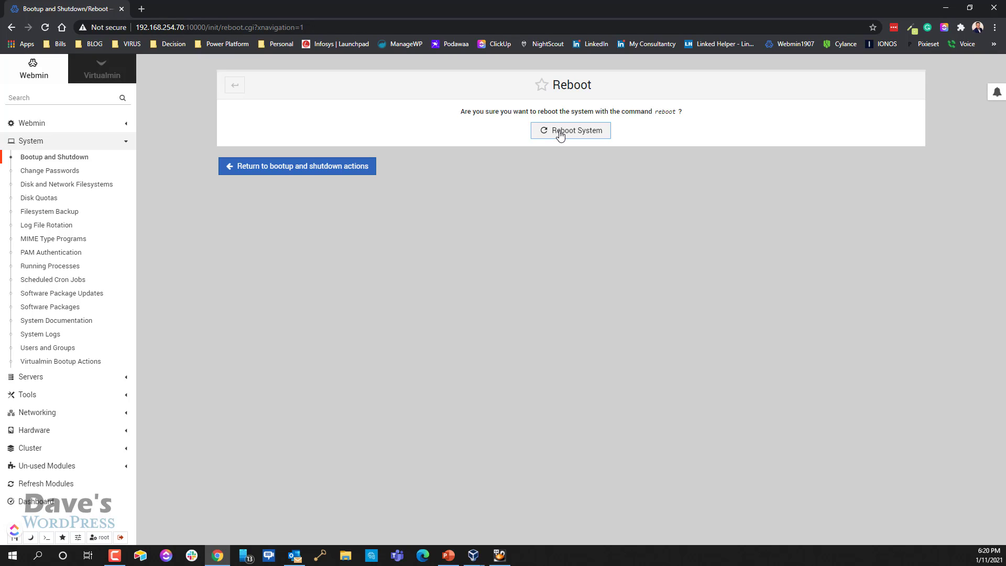
click(1004, 6)
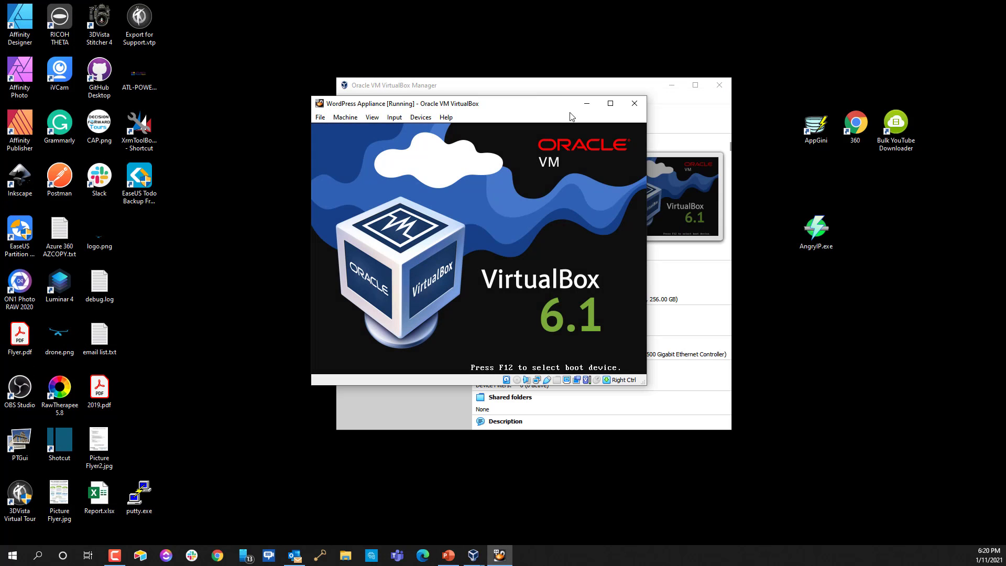
Move the VM window aside, dismiss the mouse integration notice, and relaunch Chrome.
drag(541, 110, 598, 133)
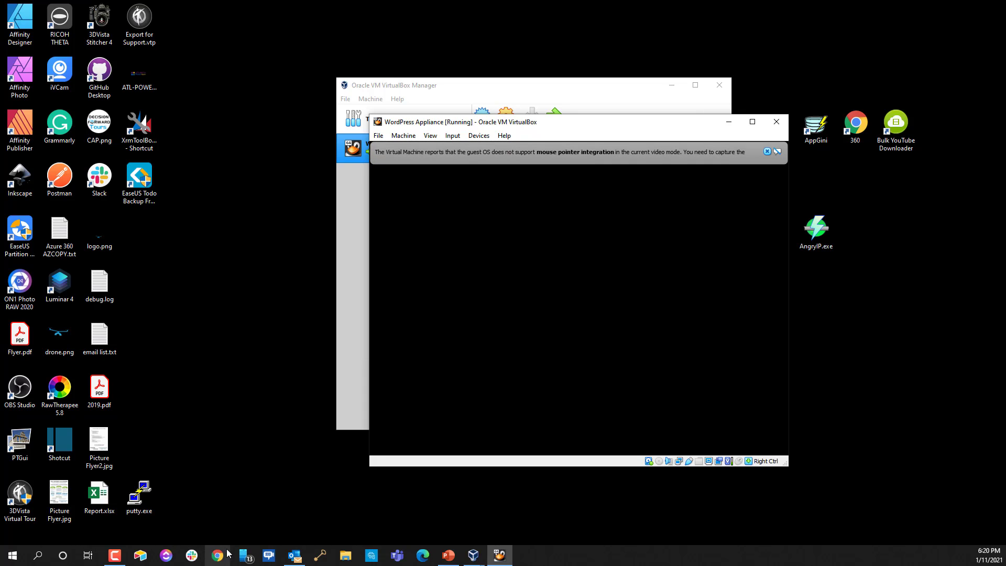
click(767, 152)
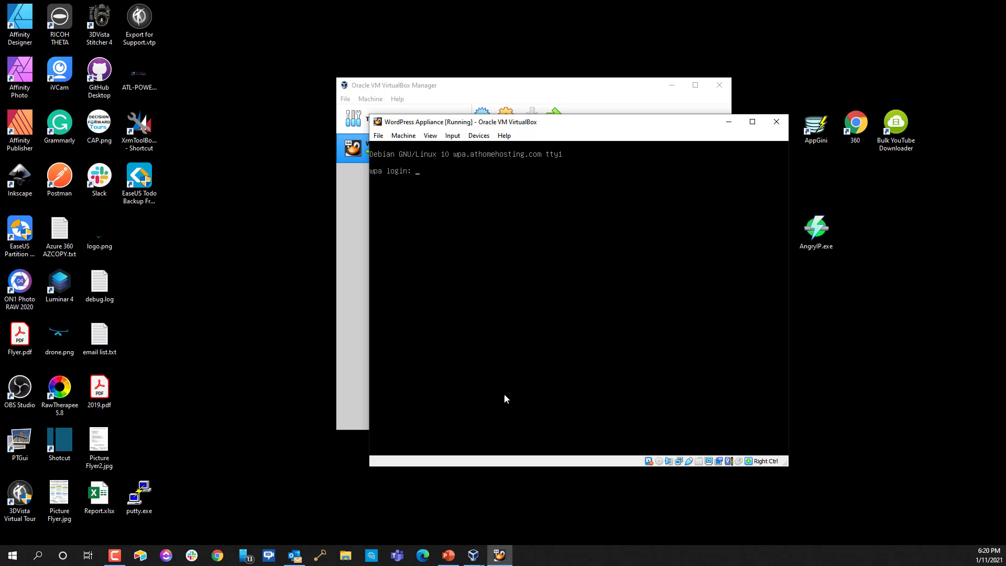
click(218, 561)
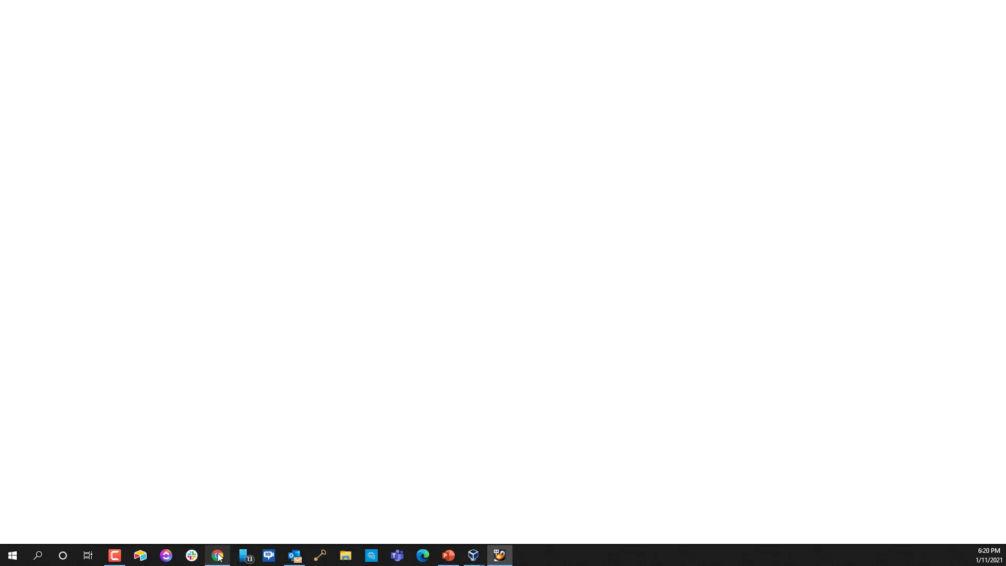
Load wpa.athomehosting.com:10000, then retry it over plain http, getting the SSL-mode error.
text(wpa.athomehosting.com)
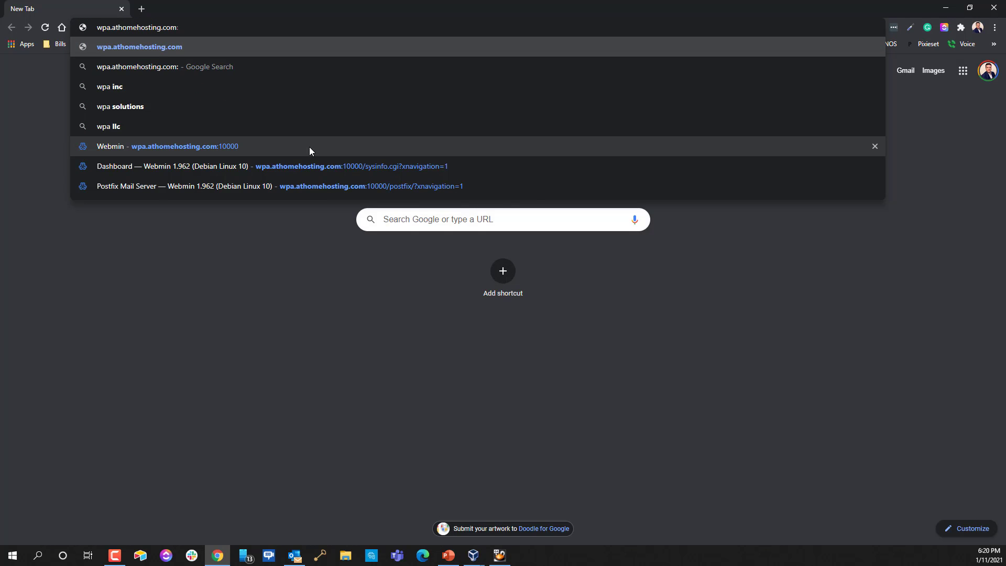
text(:10000)
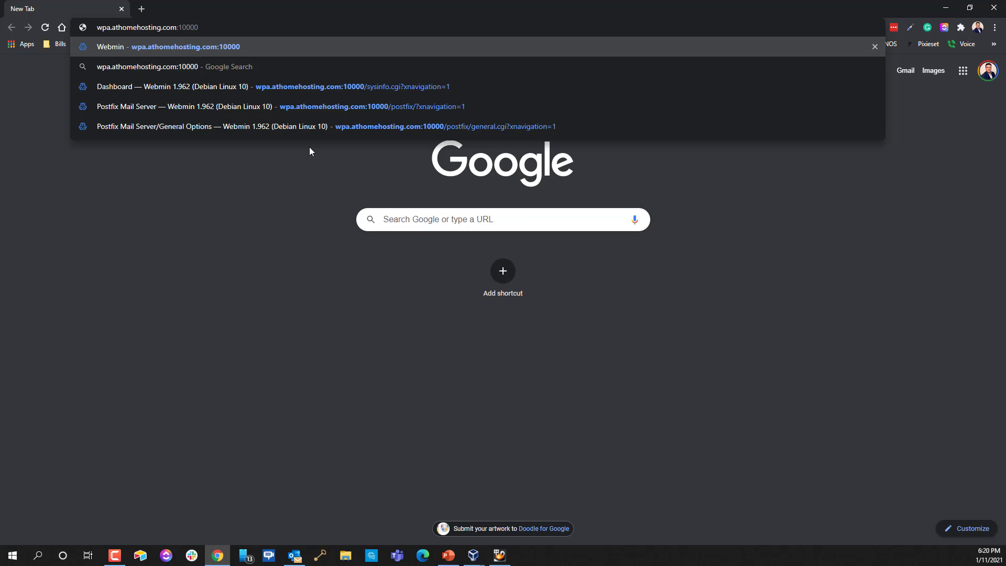
key(Return)
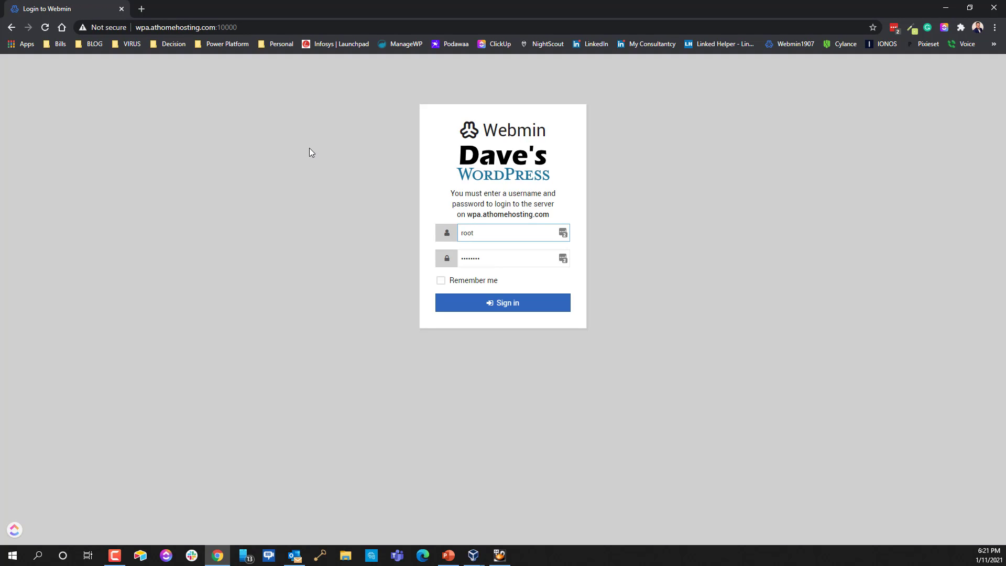
click(269, 27)
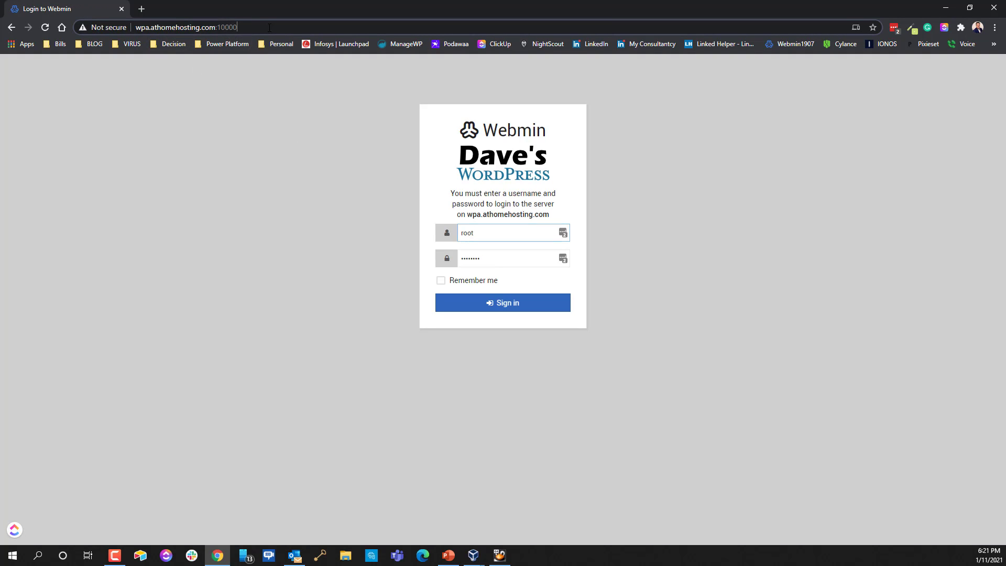
key(Home)
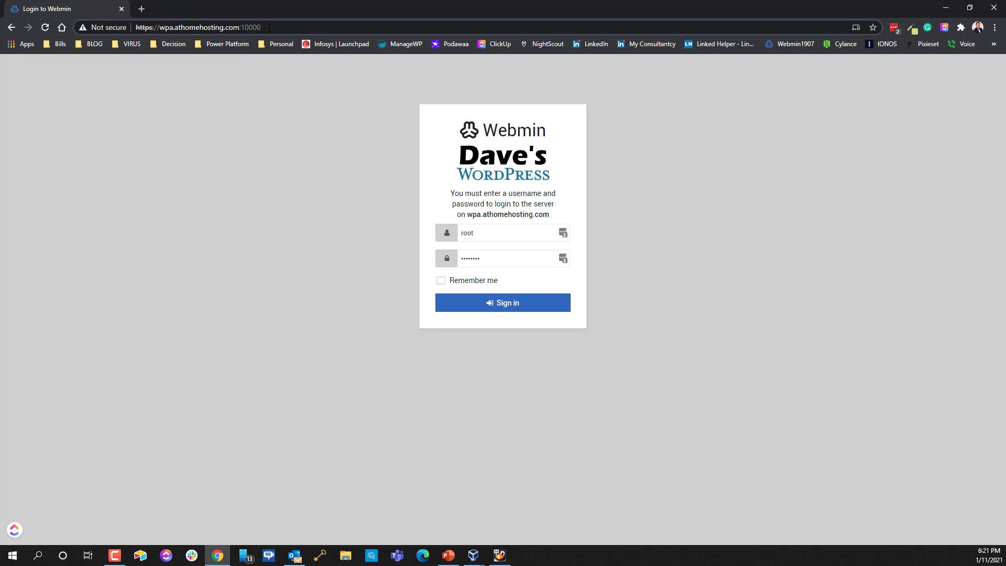
key(Right)
key(Right)
key(Right)
key(Right)
key(Delete)
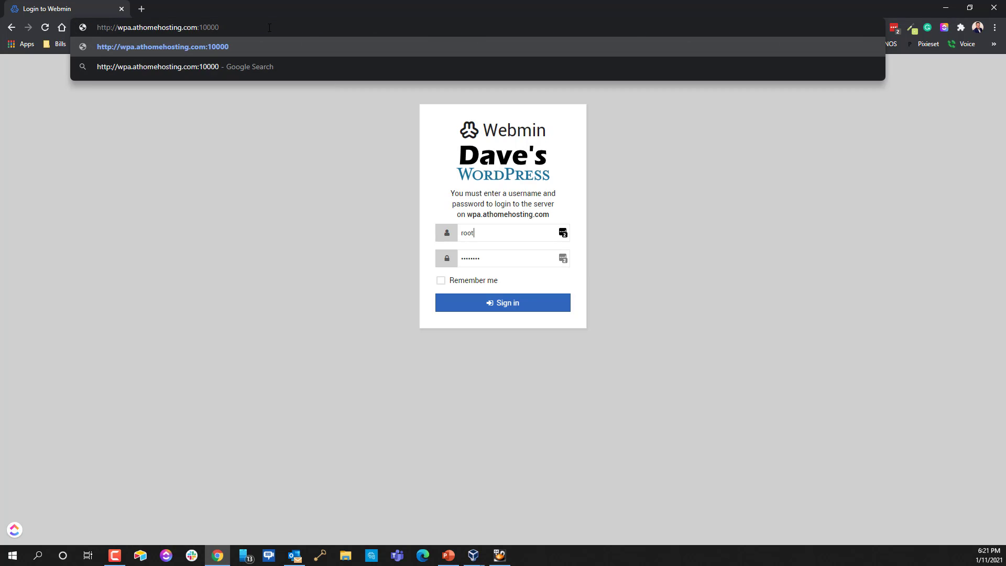
key(Return)
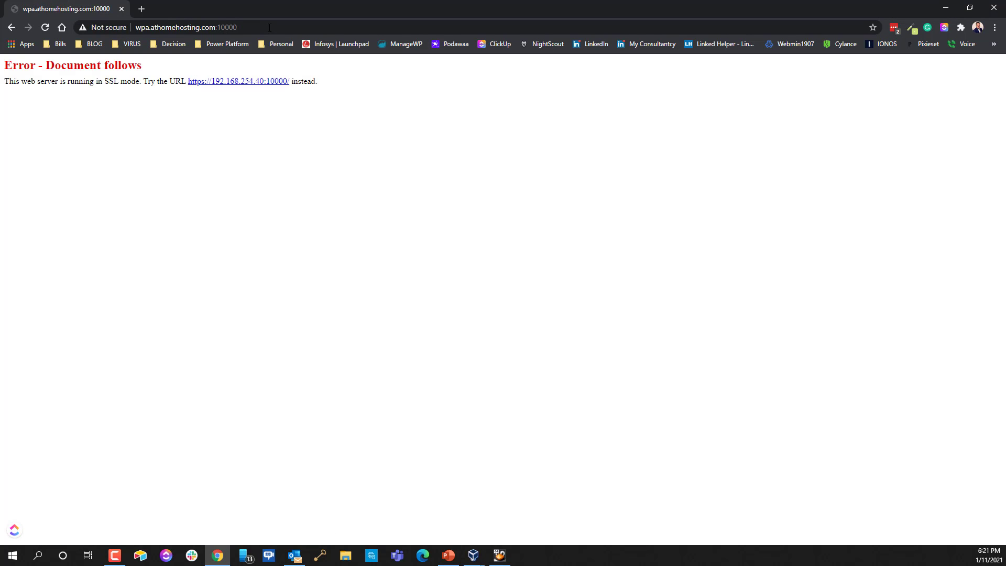
click(262, 26)
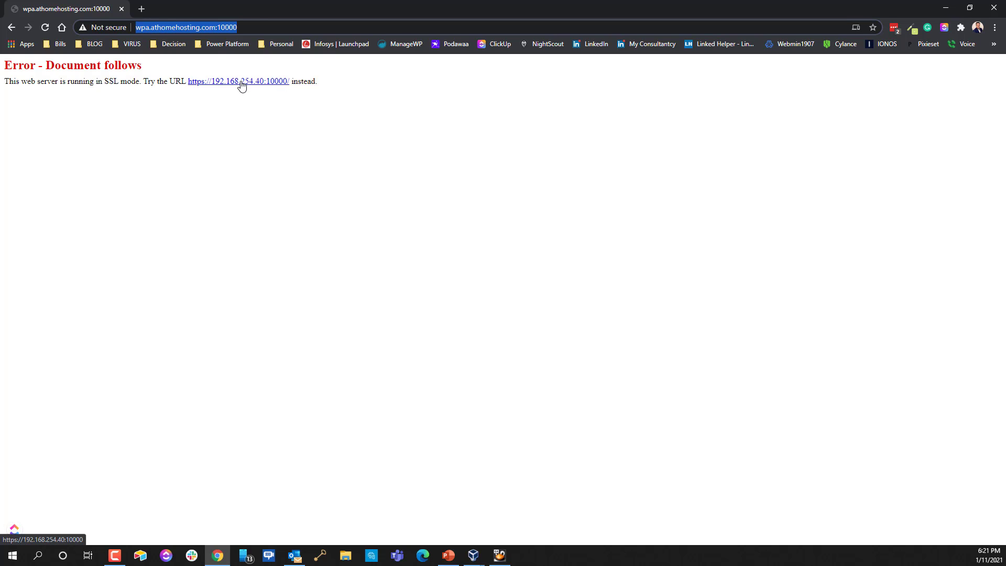
click(250, 29)
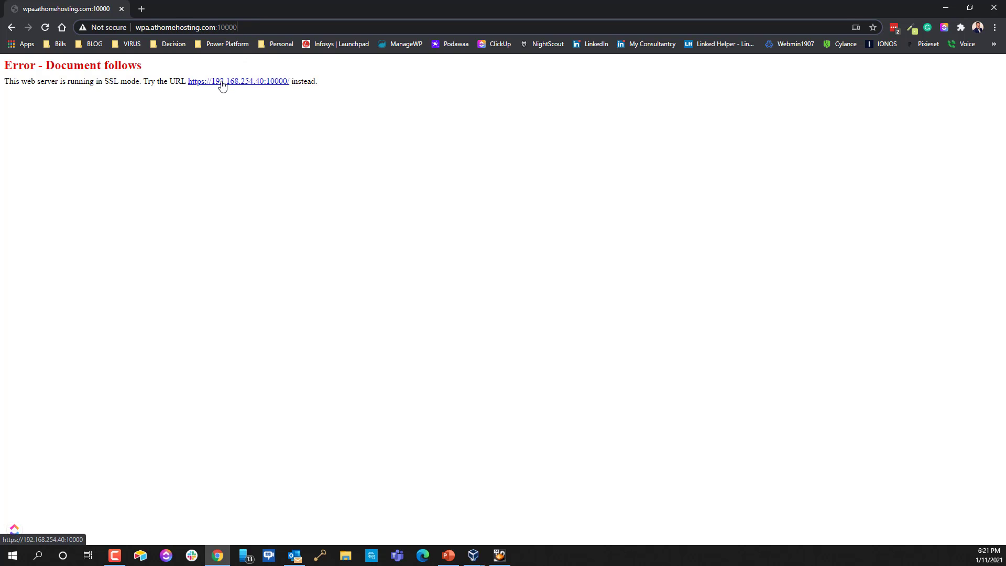
drag(139, 27, 246, 40)
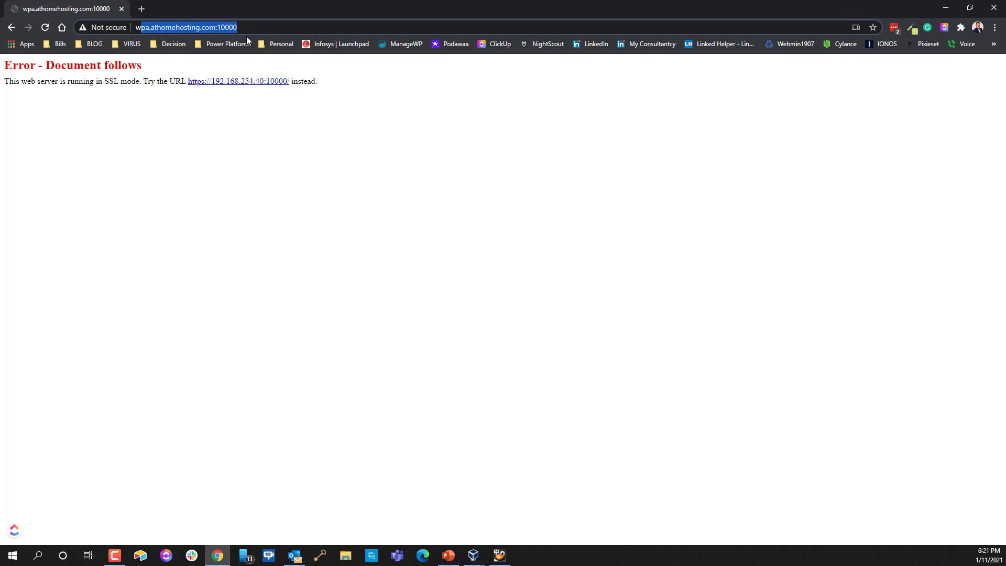
key(Right)
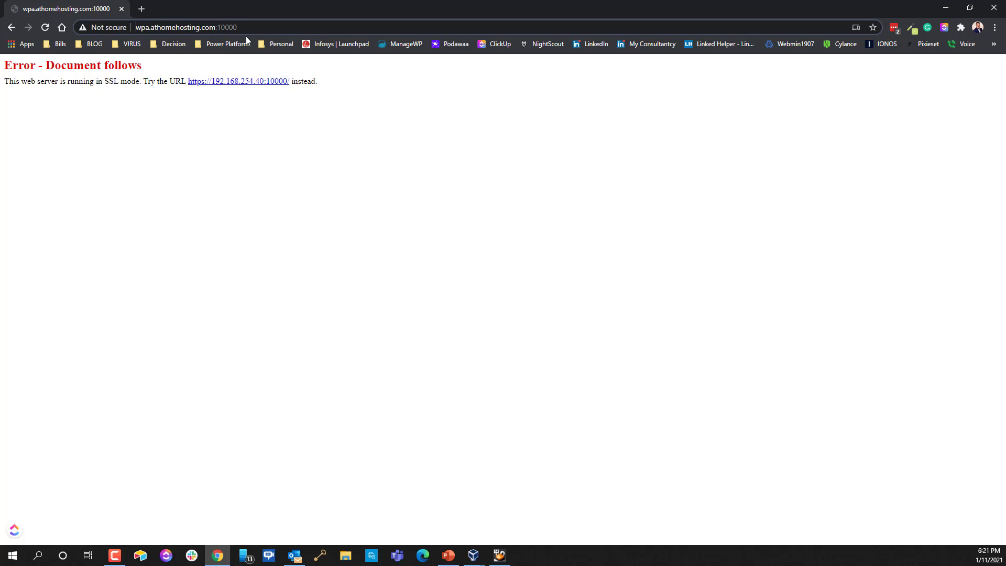
click(230, 27)
click(321, 189)
click(273, 29)
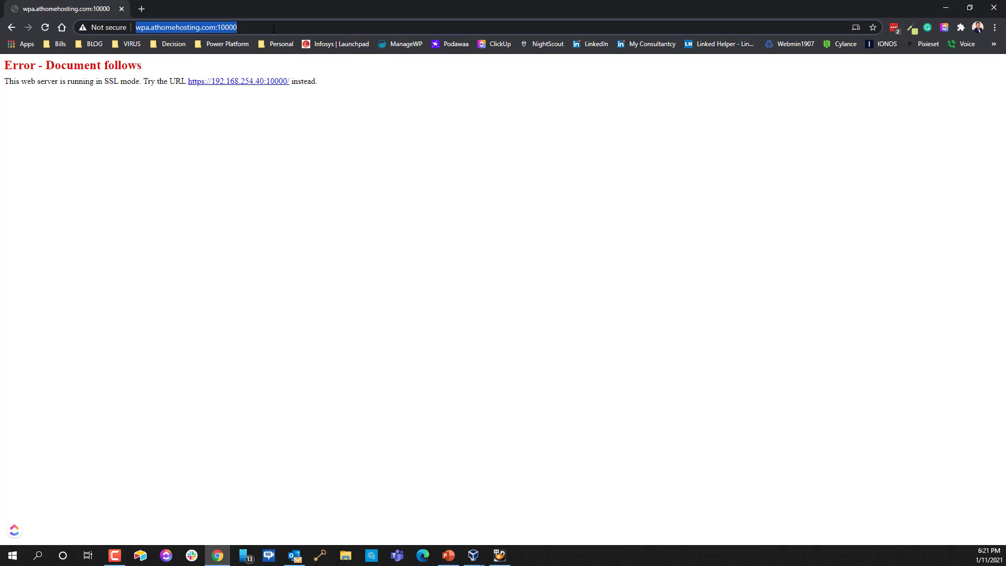
key(Home)
text(htt)
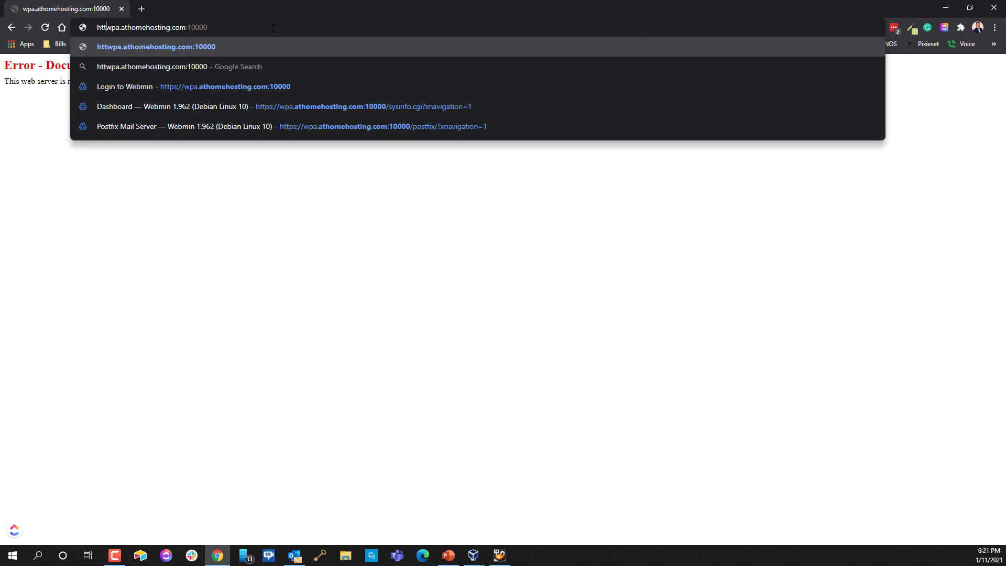
text(ps:/)
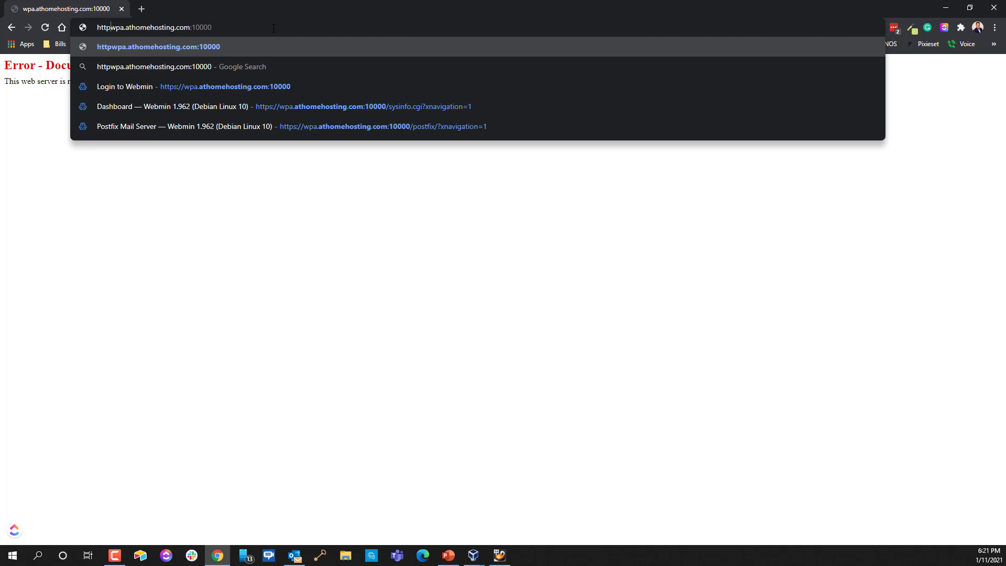
text(/)
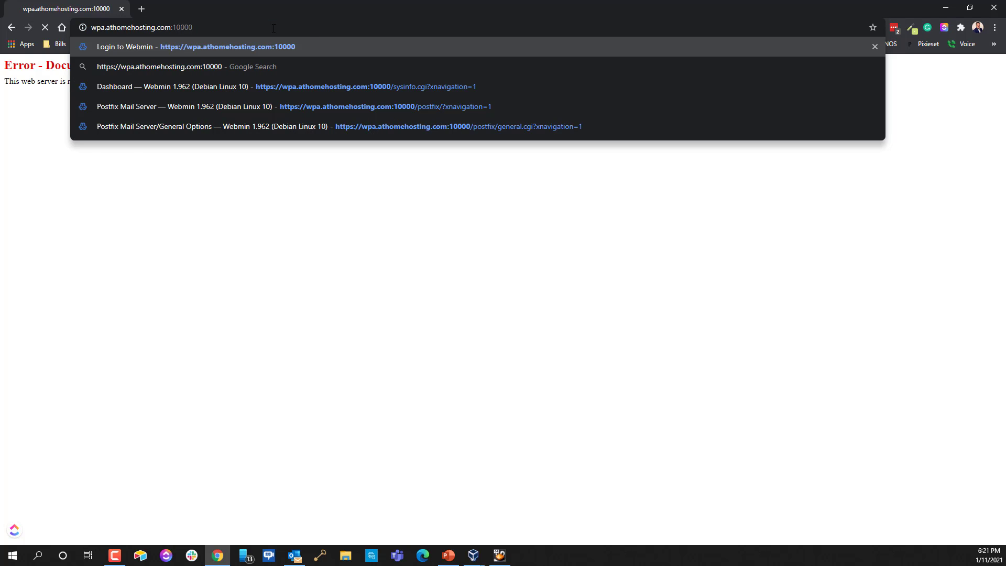
key(Return)
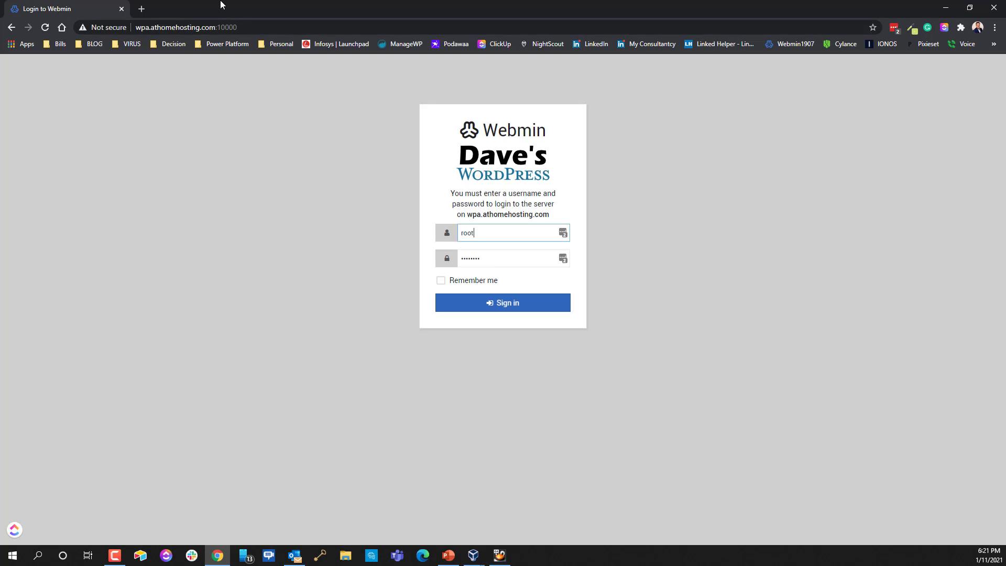
Check the connection security details, then sign in to Webmin with the admin password.
click(95, 27)
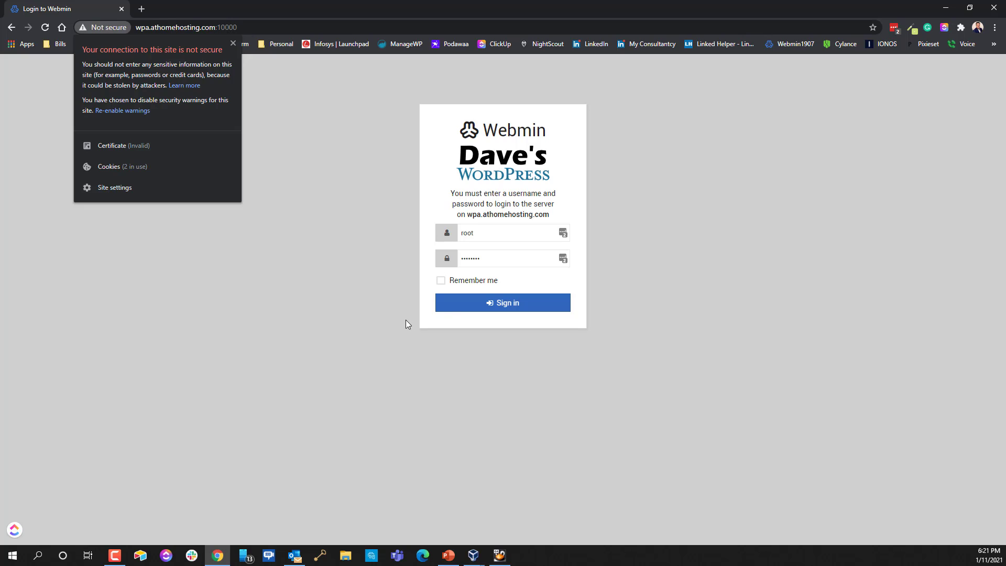
click(580, 344)
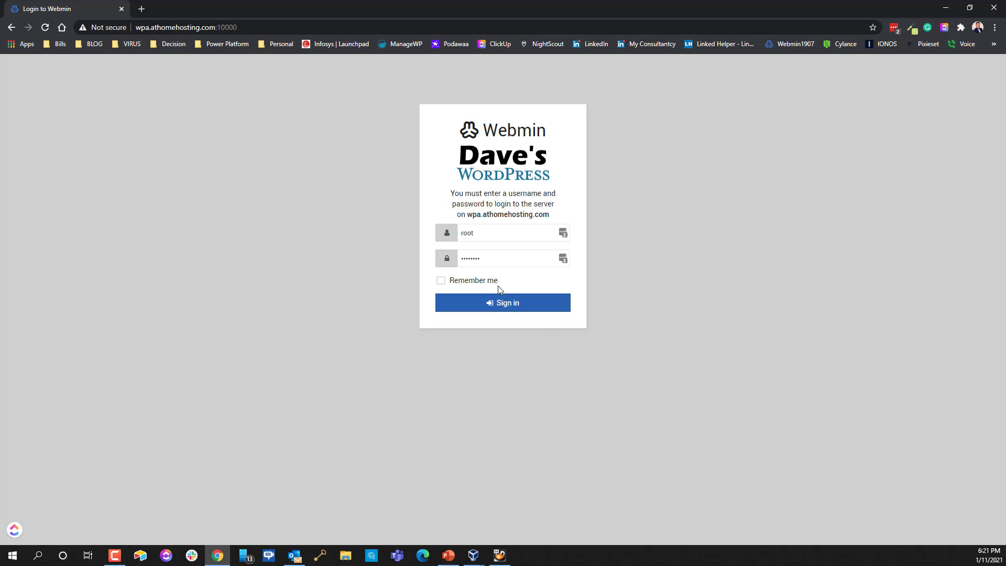
double_click(492, 255)
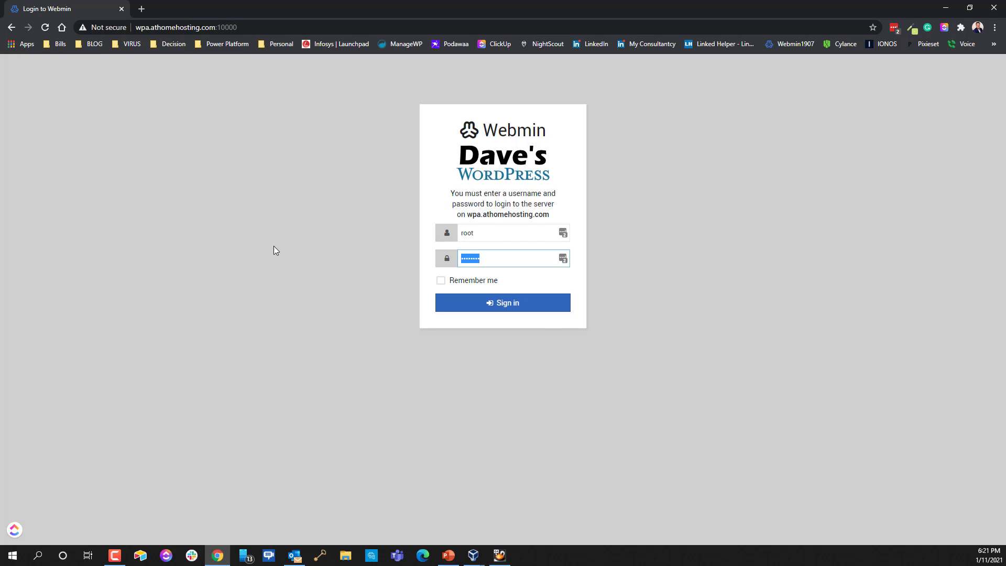
text(••••••••)
key(Return)
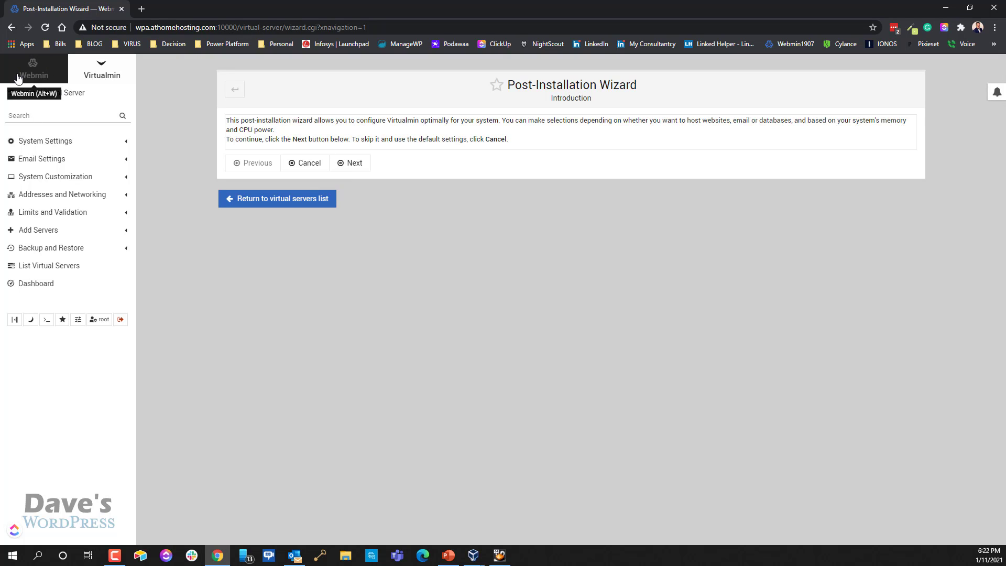
In the Post-Installation Wizard, answer No to preloading libraries and the email domain lookup server.
click(353, 168)
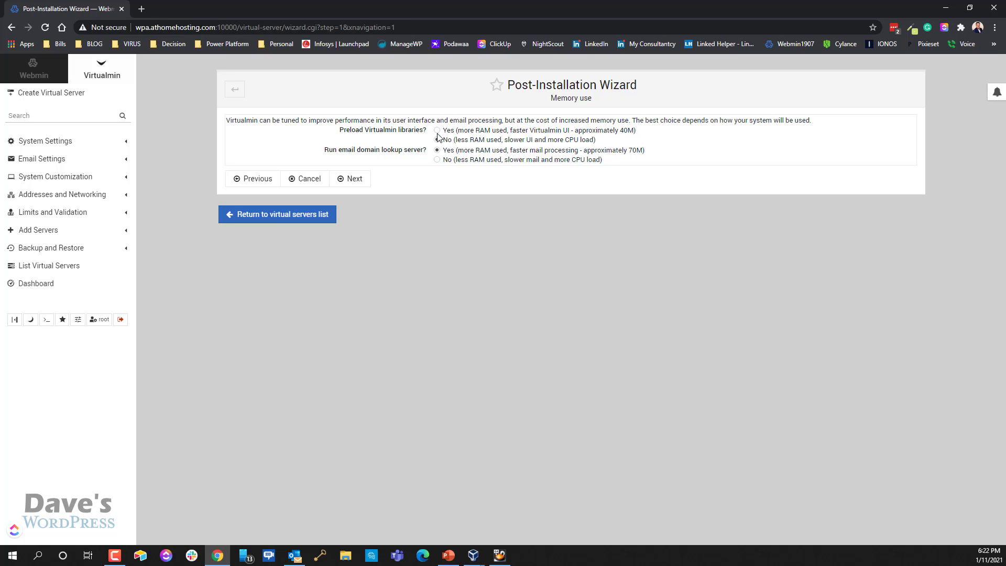
click(438, 151)
click(437, 160)
click(404, 174)
click(354, 179)
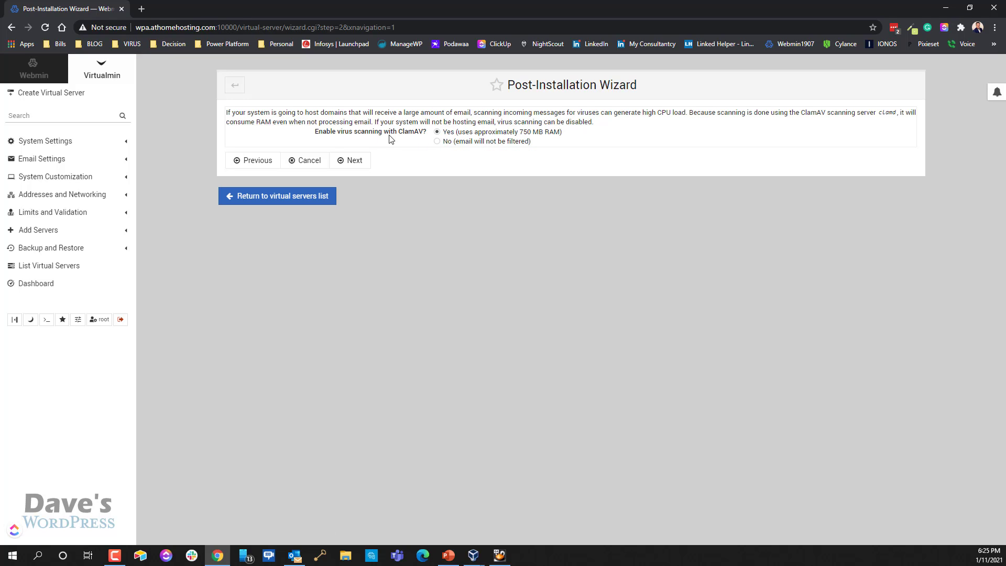
Set ClamAV virus scanning to No so email is not filtered, and move to database servers.
click(438, 142)
click(354, 166)
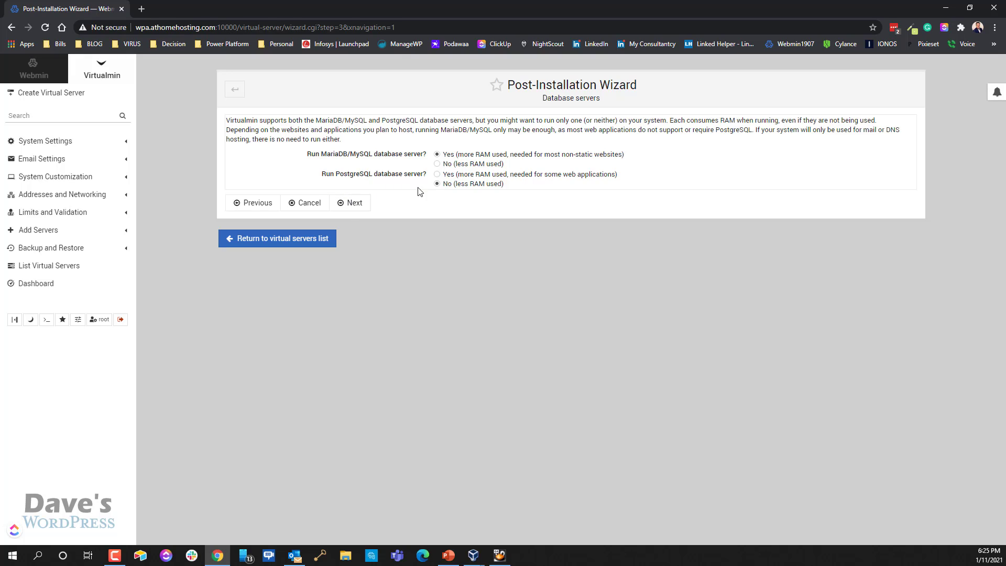
Replace the pre-filled MySQL root password with a new pasted password.
click(355, 203)
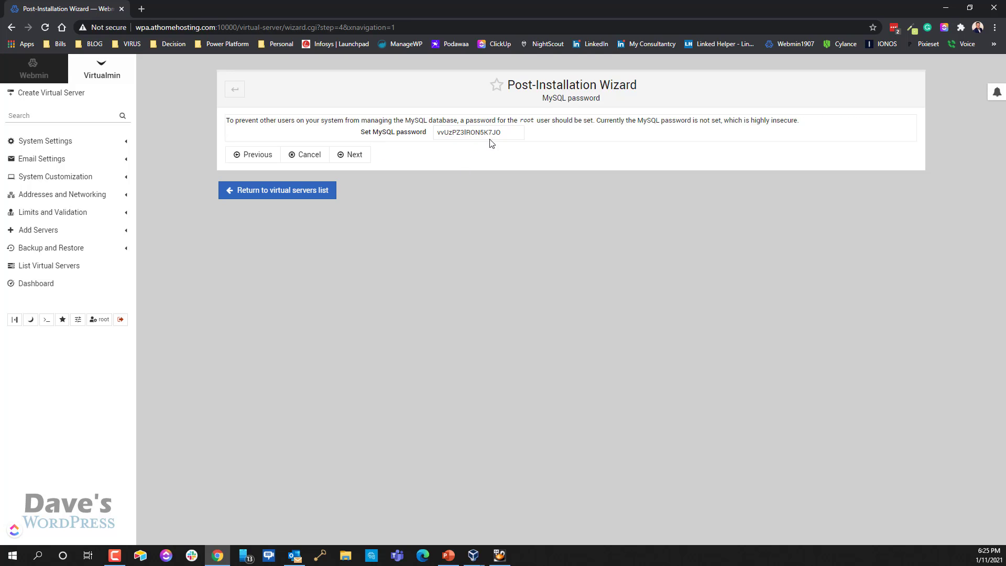
double_click(497, 132)
key(ctrl+c)
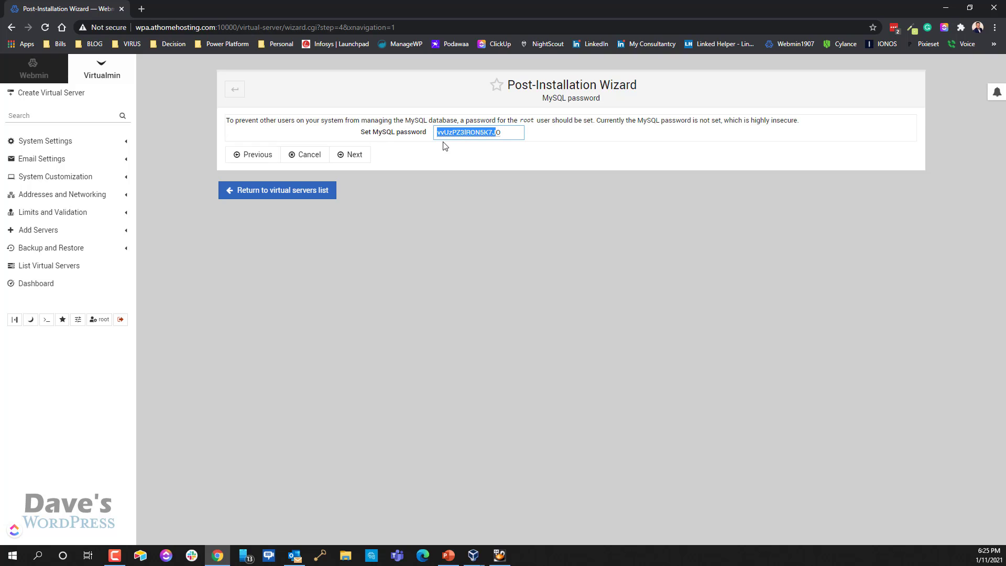
key(BackSpace)
key(ctrl+v)
click(344, 155)
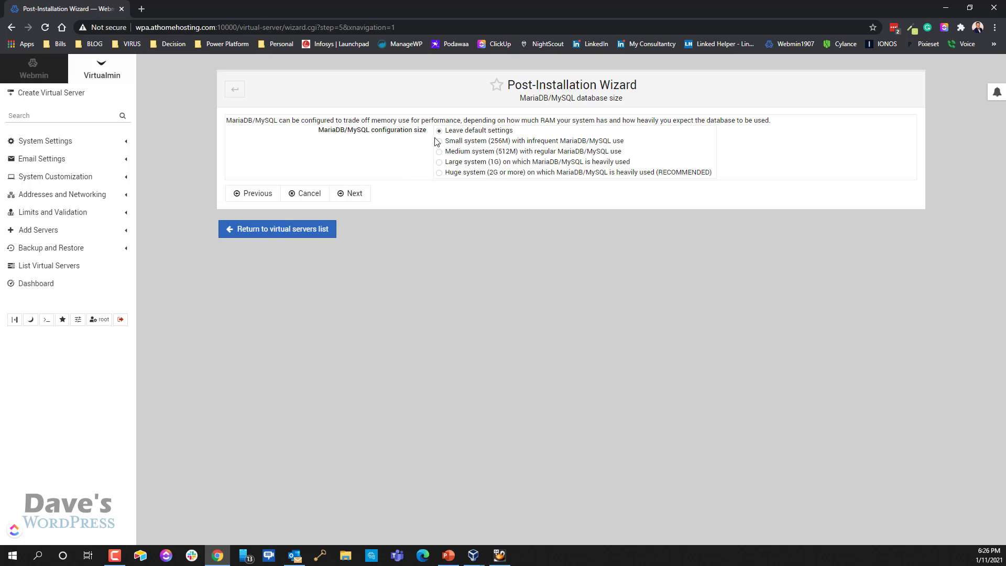
Keep the default database size and accept wpa.athomehosting.com as primary nameserver.
click(353, 193)
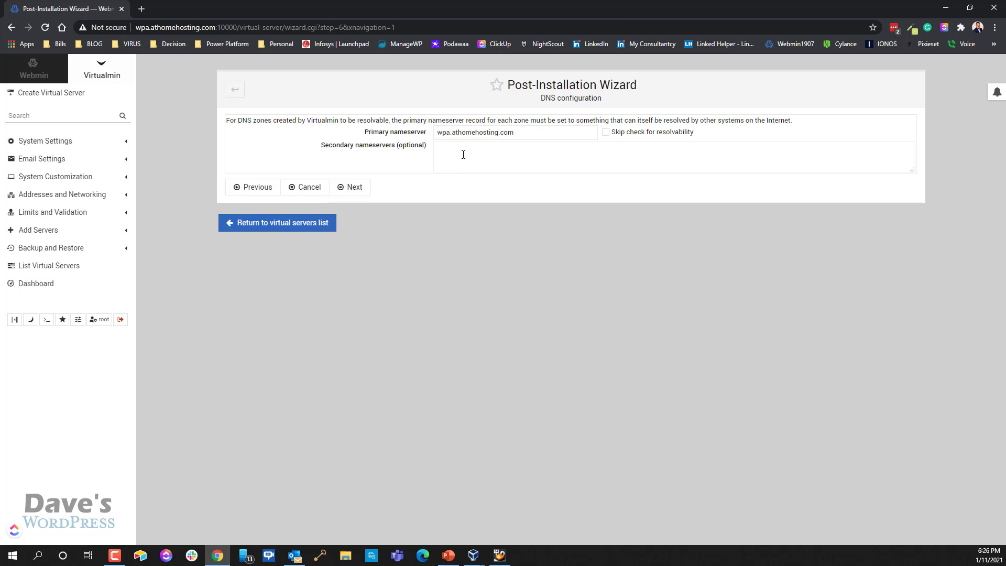
drag(519, 132, 371, 135)
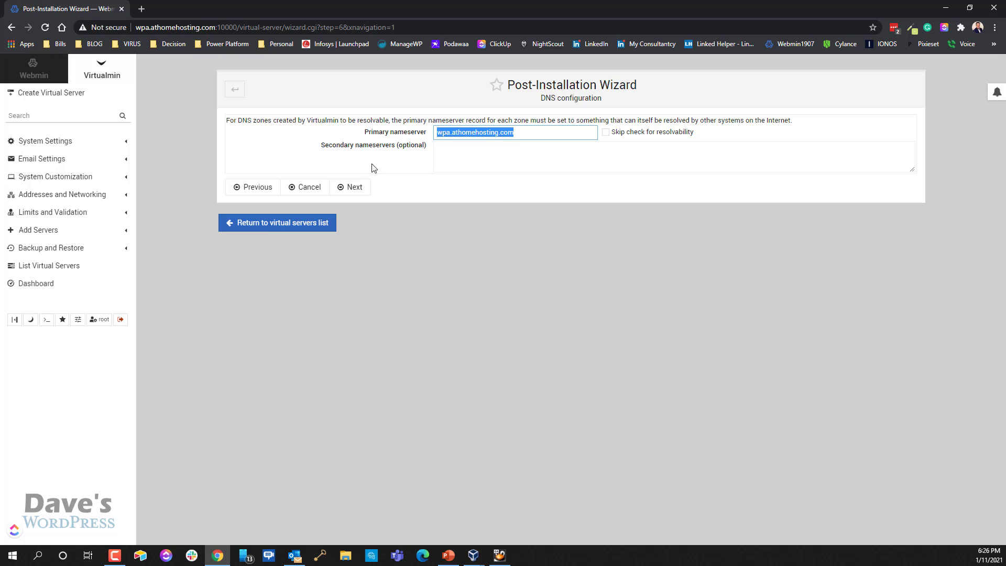
click(355, 191)
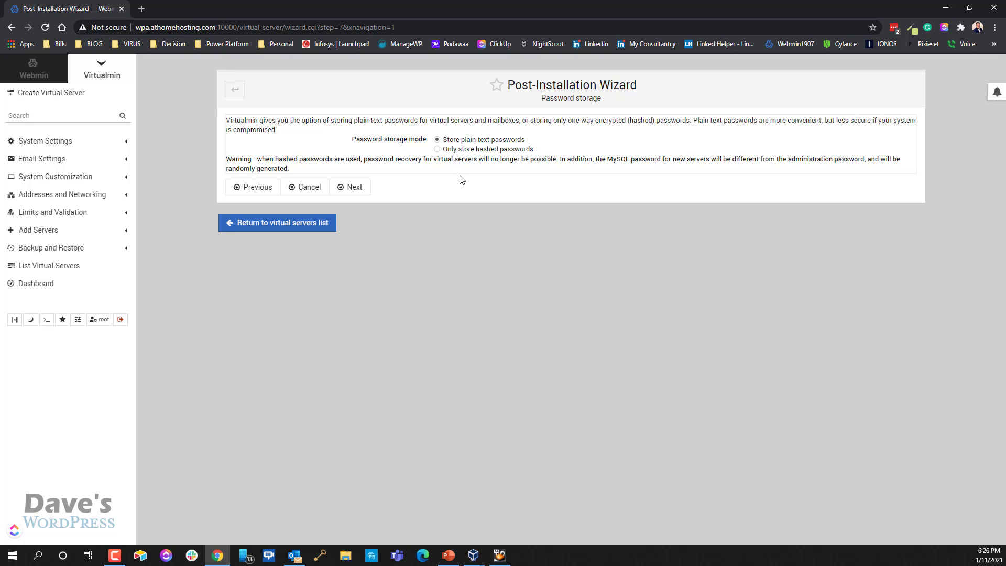
Re-edit the primary nameserver value and resubmit the DNS settings until the wizard proceeds.
click(267, 192)
click(541, 133)
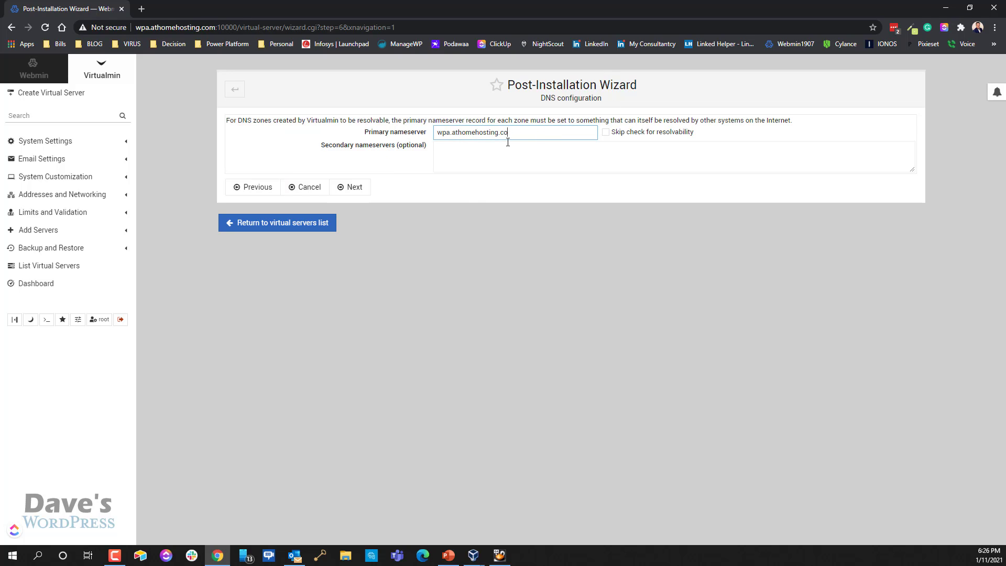
click(353, 187)
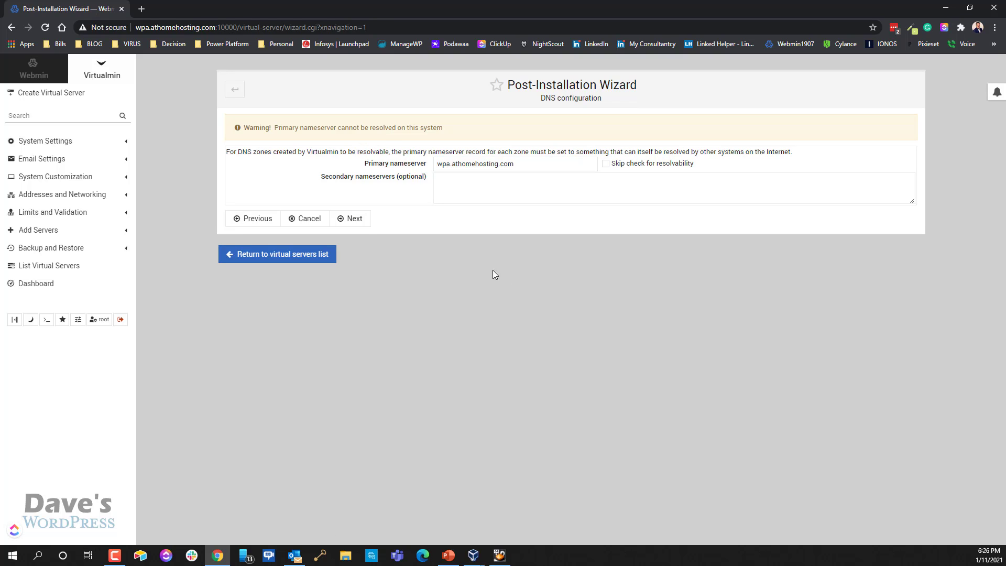
click(541, 162)
click(348, 221)
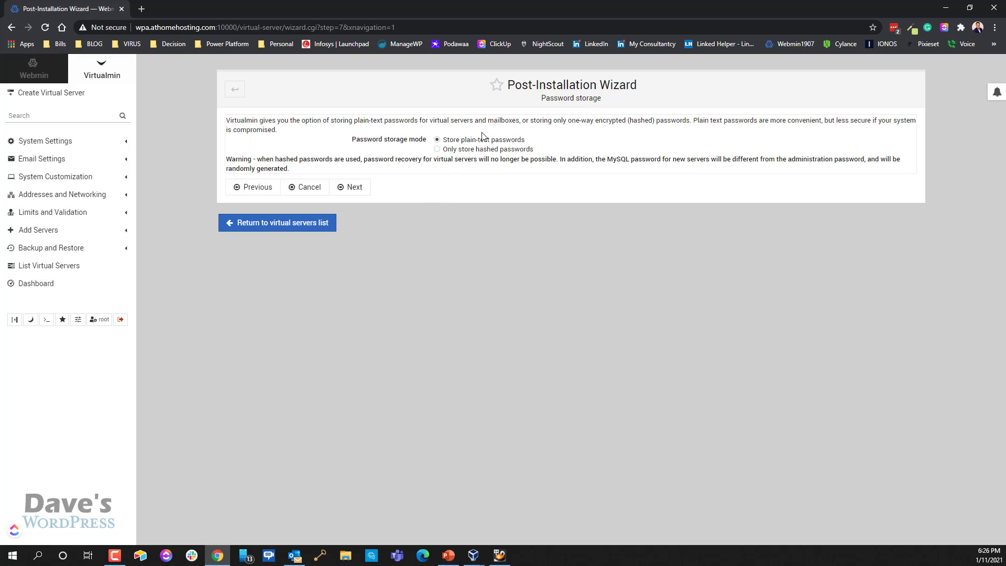
Store only hashed passwords, skip the default virtual server with SSL off, and finish the wizard.
click(438, 150)
click(350, 189)
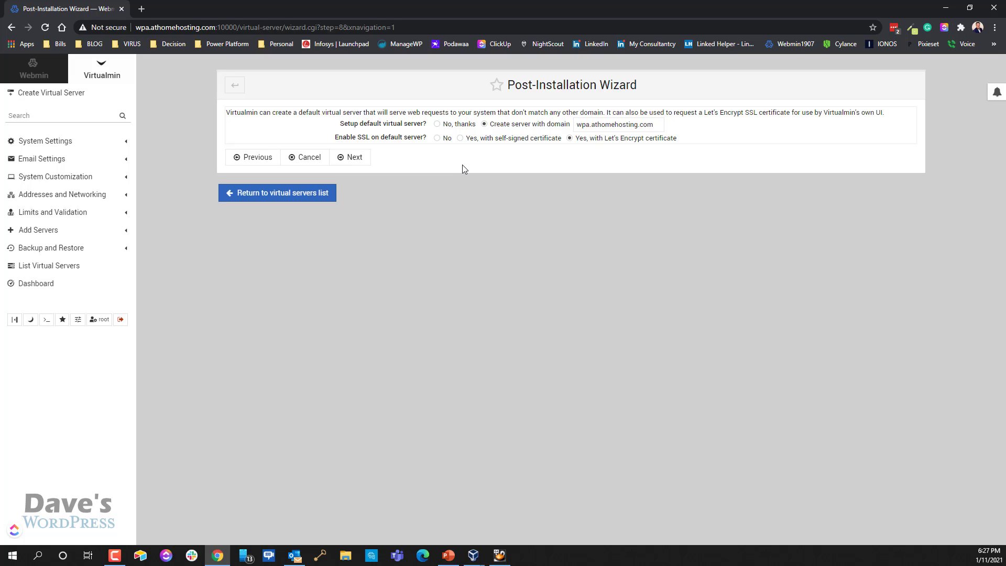
click(437, 138)
click(438, 124)
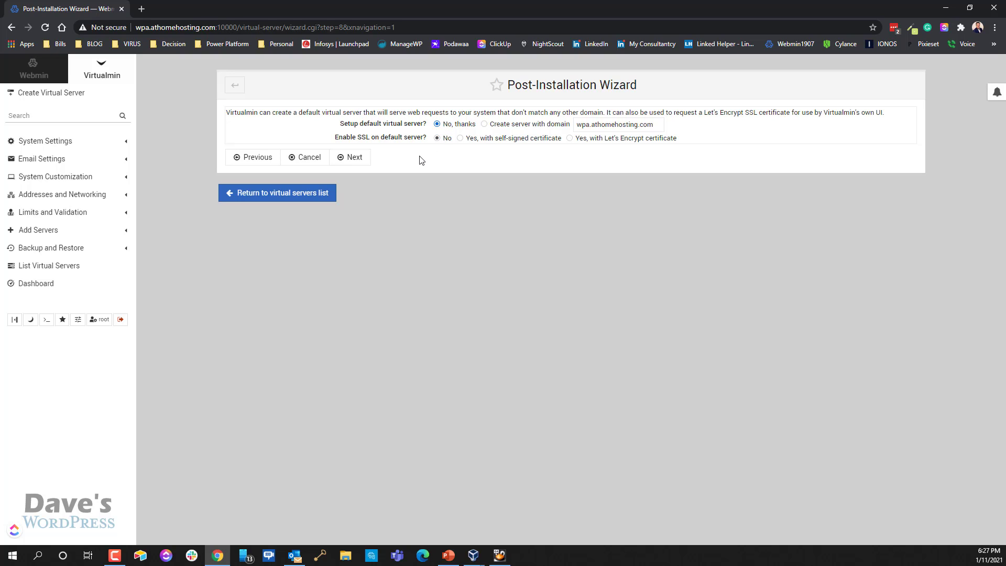
click(353, 159)
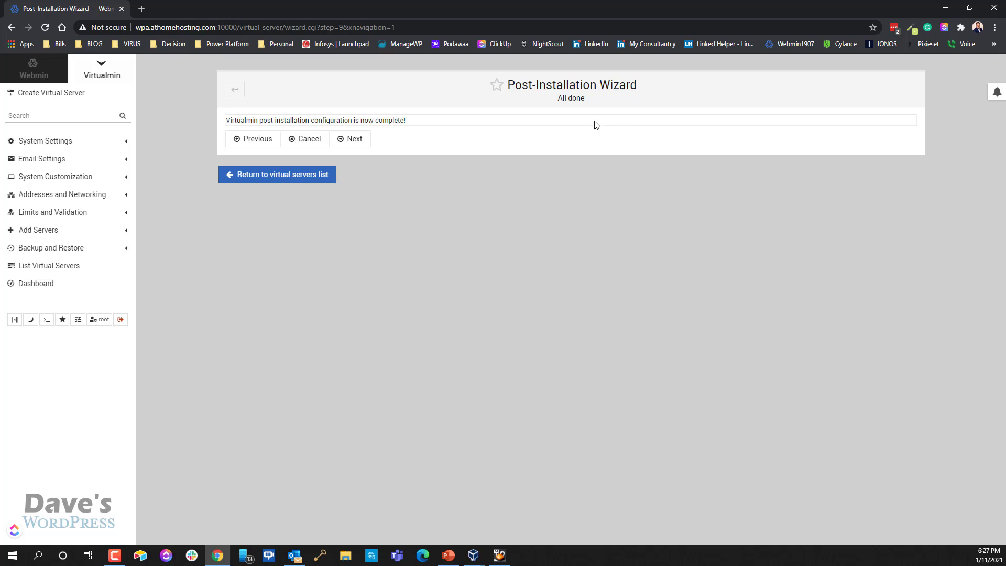
click(360, 145)
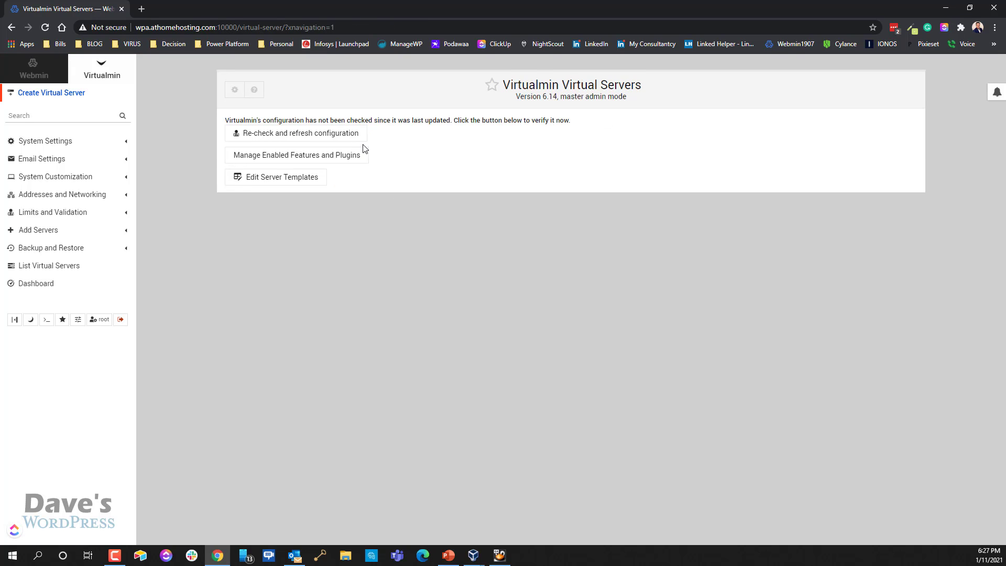
Refresh the configuration and switch server IPs from 192.168.254.71 to 192.168.254.40.
click(283, 136)
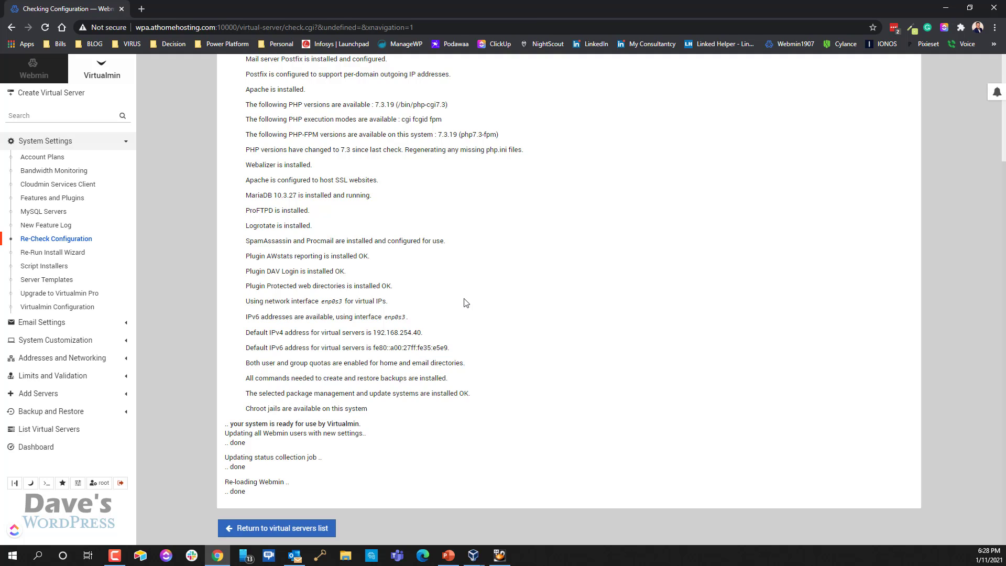
scroll(289, 487, up, 3)
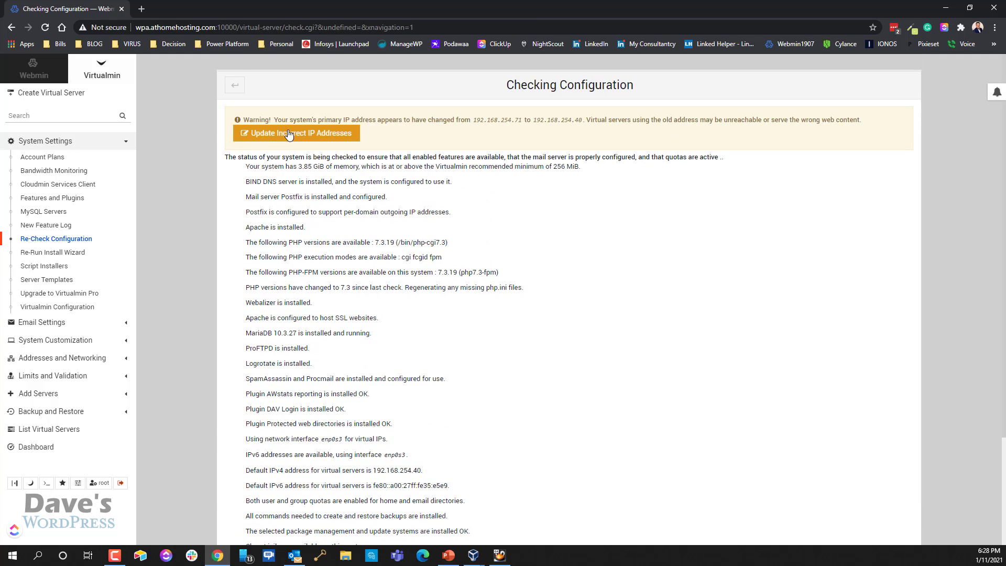
click(295, 135)
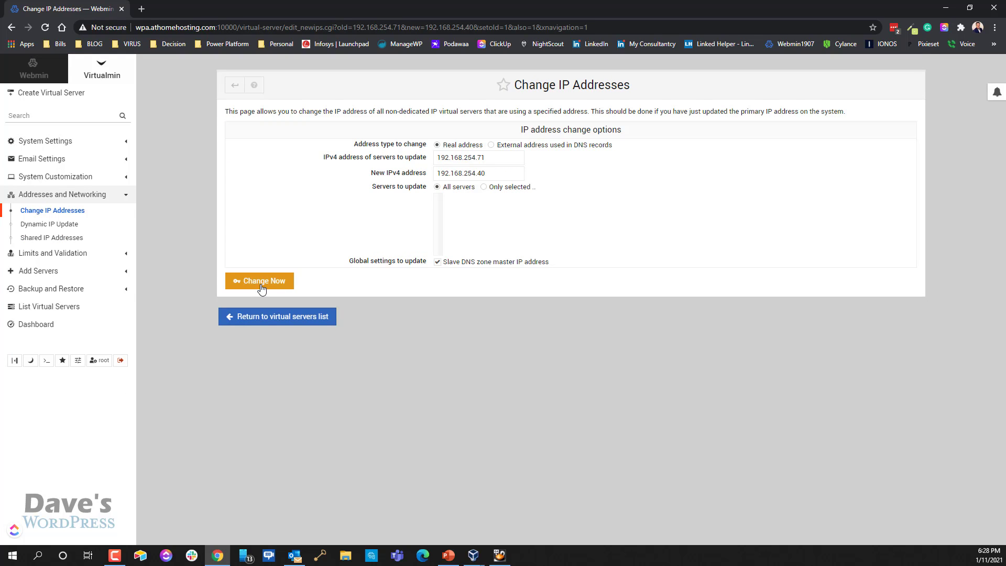
click(263, 284)
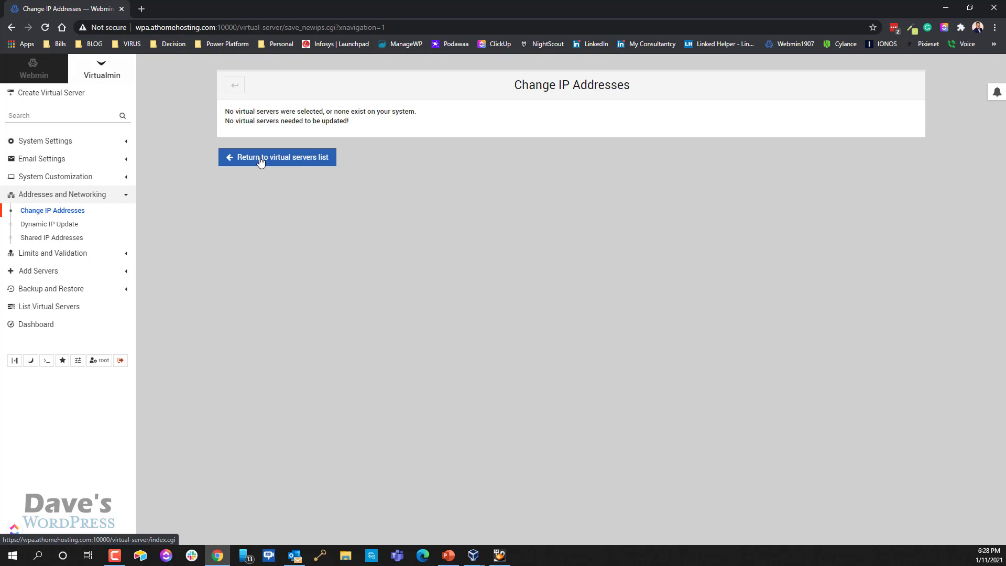
Copy the wpa.athomehosting.com site address from the browser's address bar.
click(260, 159)
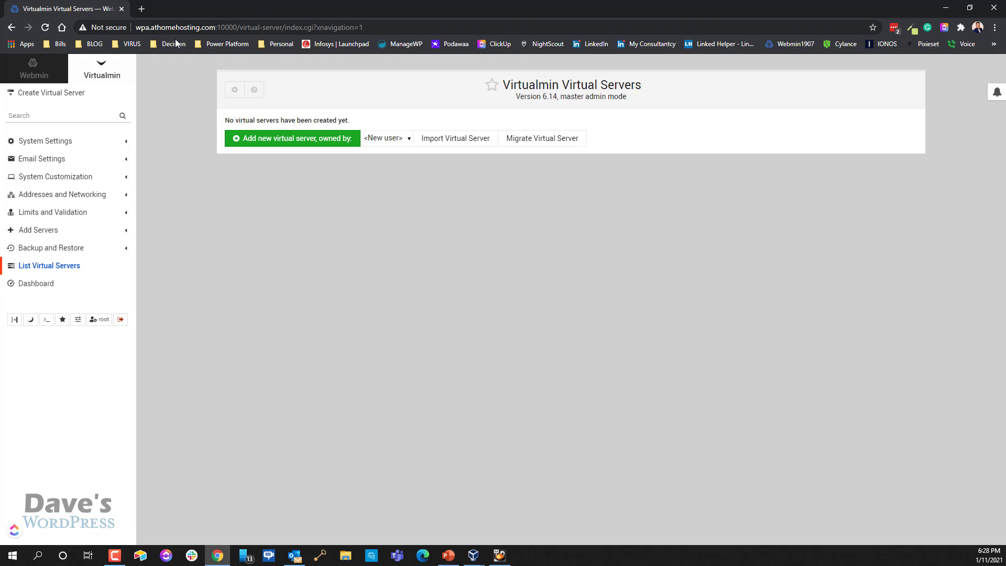
drag(239, 27, 100, 33)
key(ctrl+c)
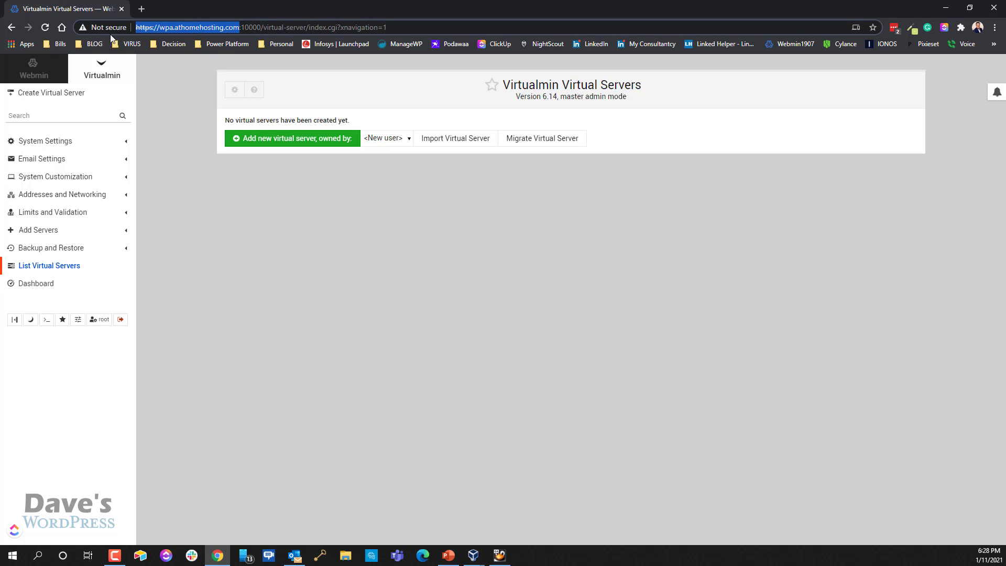
click(346, 207)
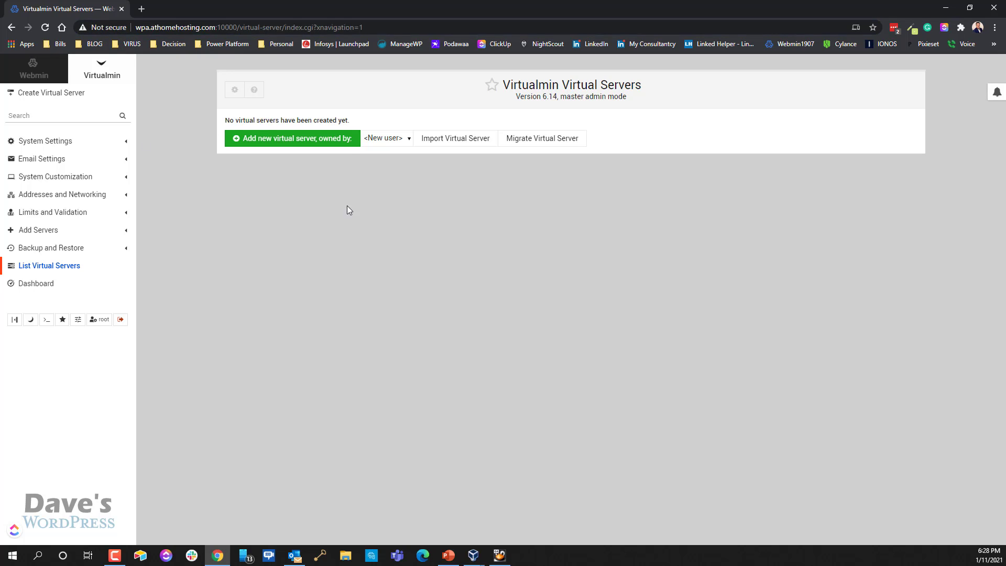
Start a new virtual server named athomehosting.com with a generated, visible administration password.
click(59, 94)
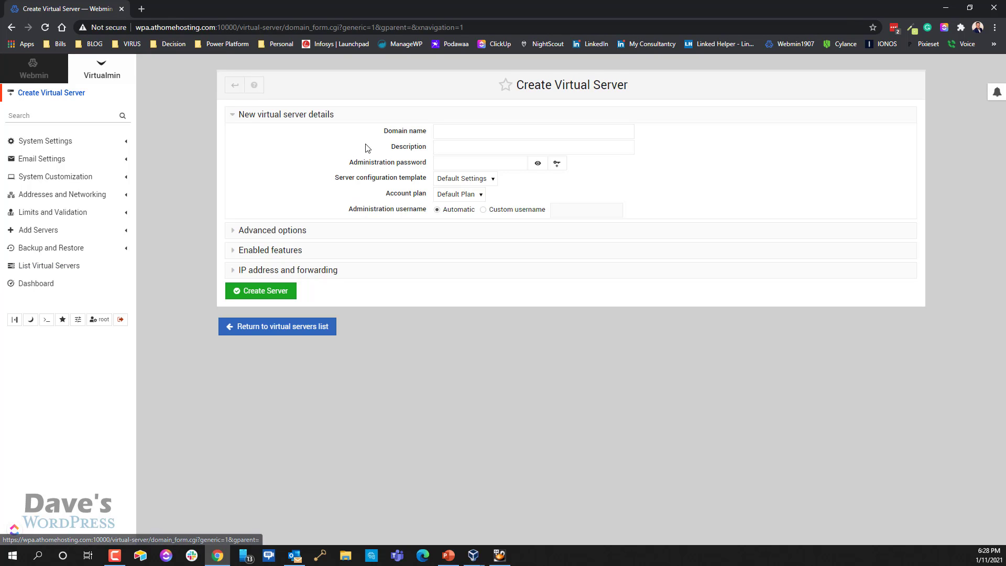
key(ctrl+v)
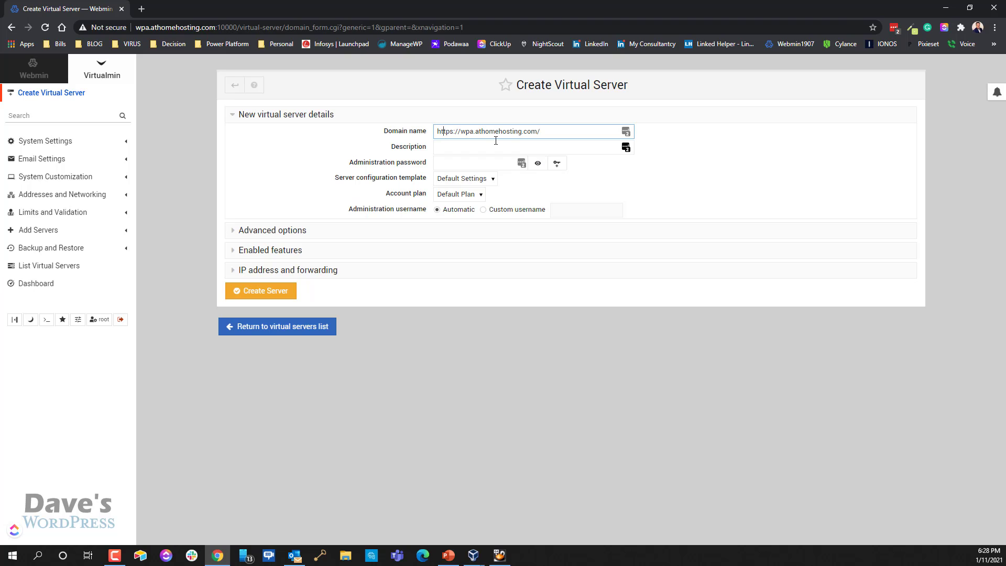
key(shift+Home)
key(Delete)
key(Delete)
key(Delete)
key(Delete)
key(Delete)
click(557, 163)
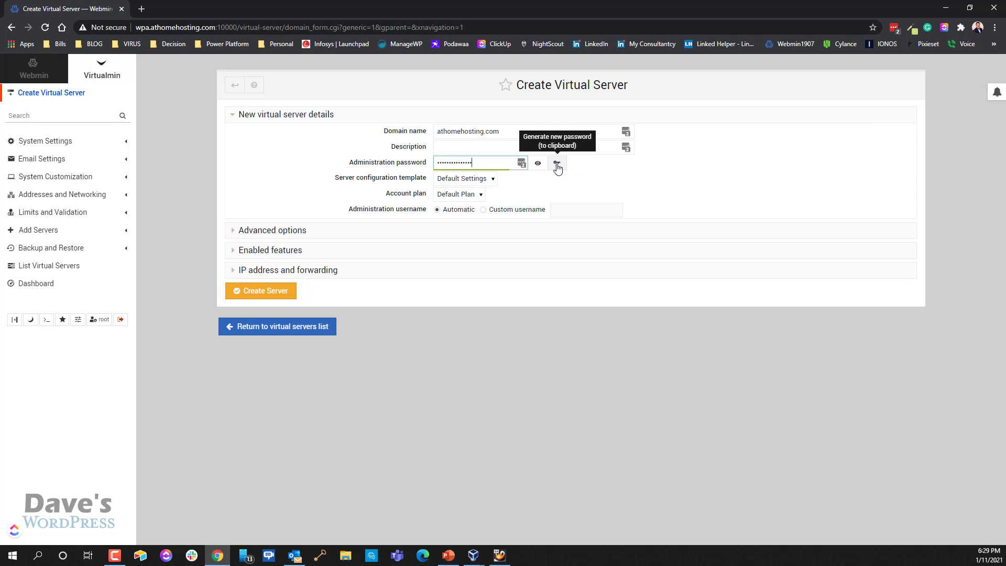
click(538, 164)
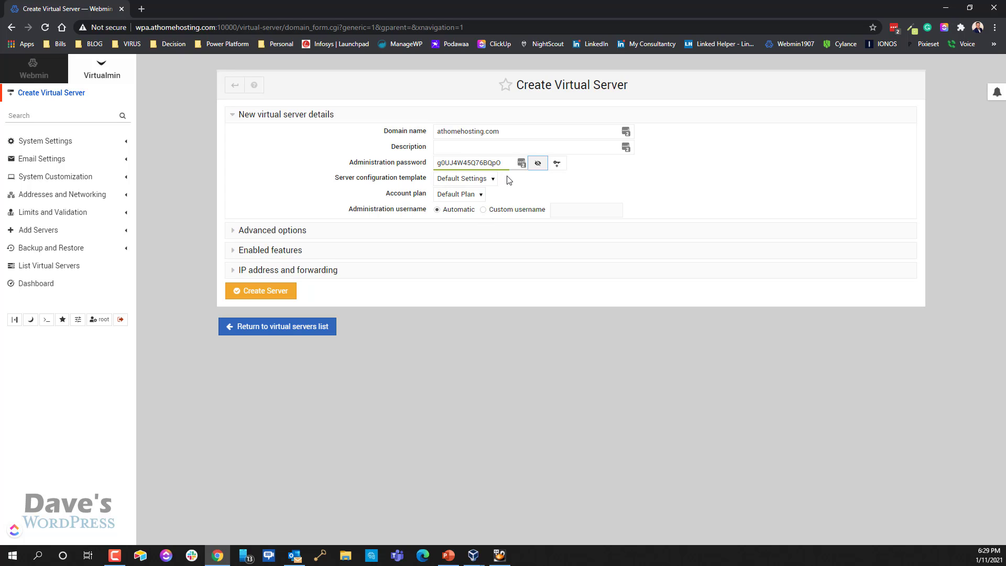
Under advanced options, enable an SSL website and disable mail acceptance and spam filtering.
click(282, 236)
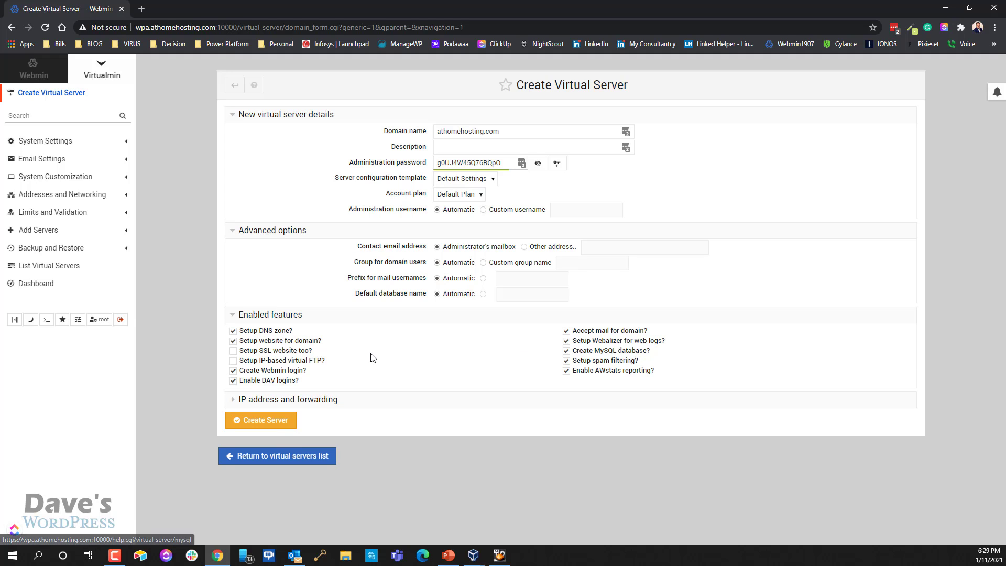
click(234, 351)
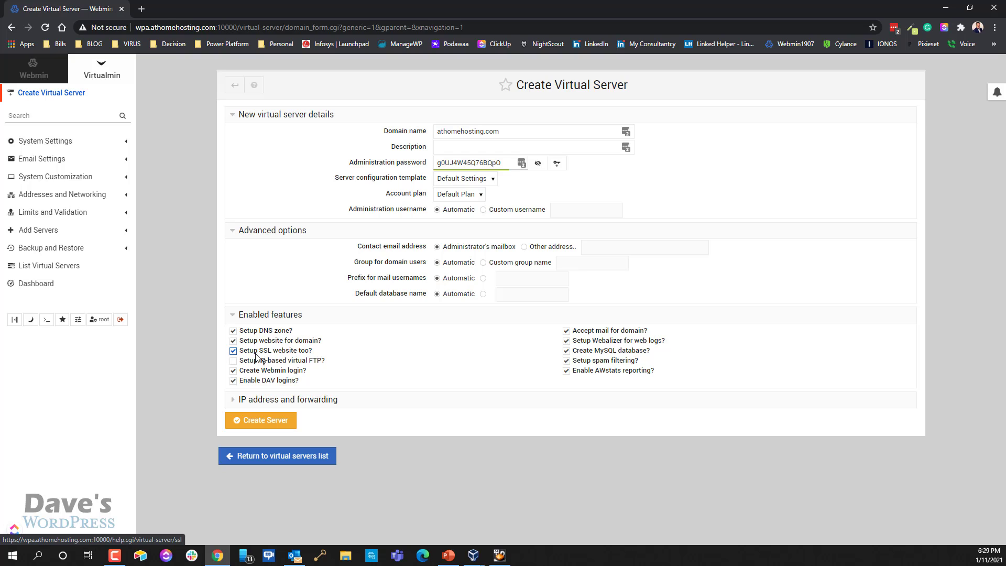
click(566, 331)
click(567, 361)
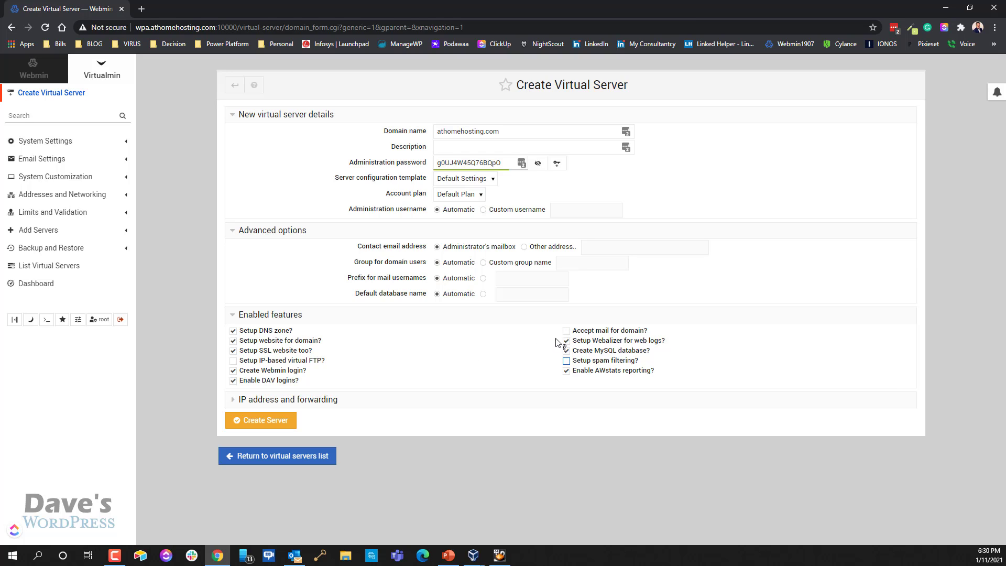
Submit the form to create athomehosting.com and let the setup log run.
click(258, 424)
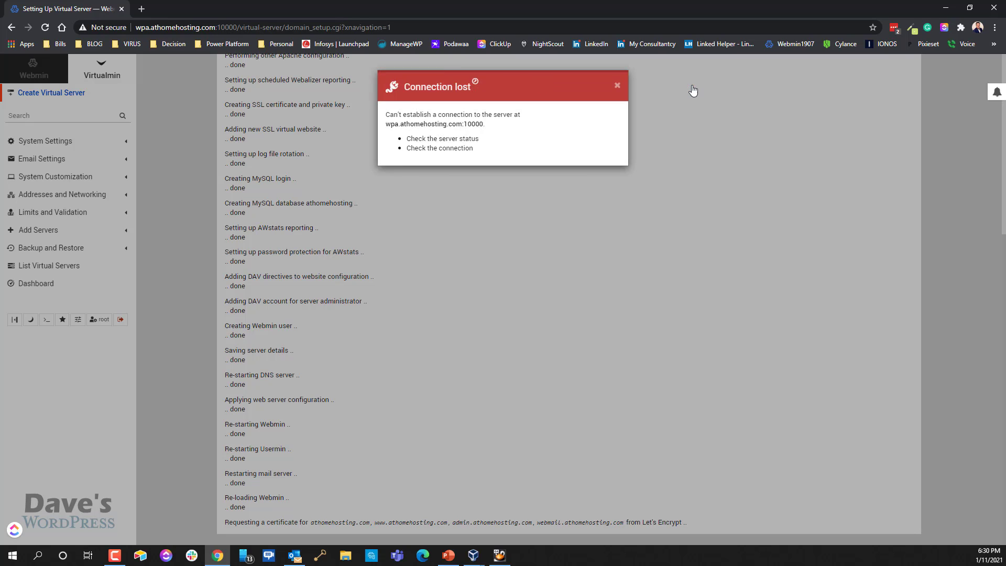
click(692, 89)
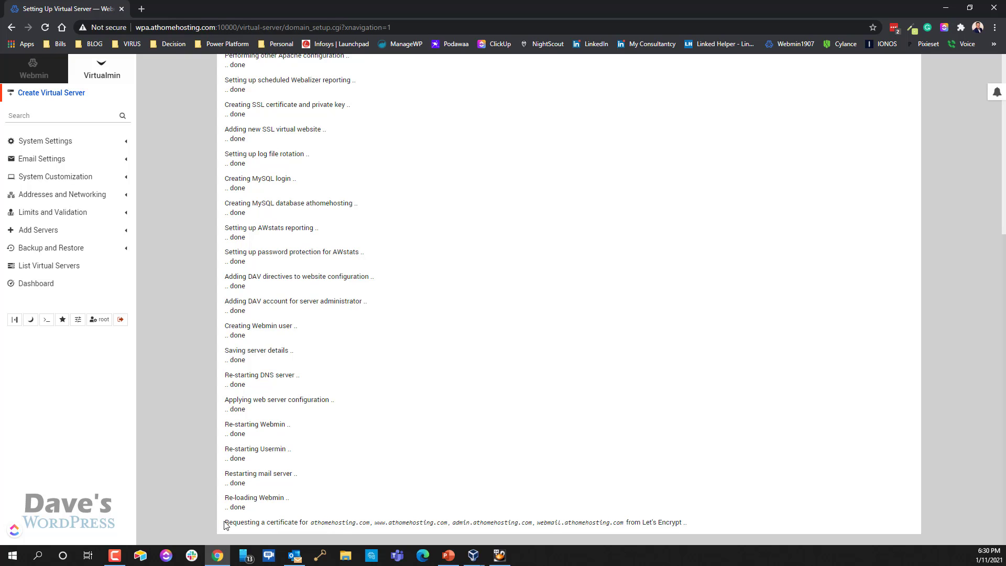
drag(670, 508, 698, 524)
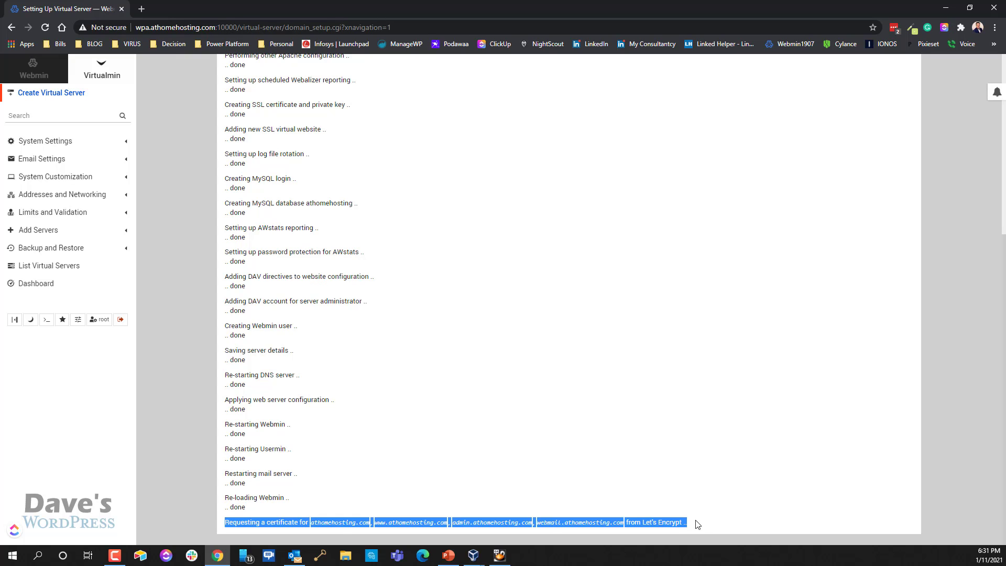
click(343, 519)
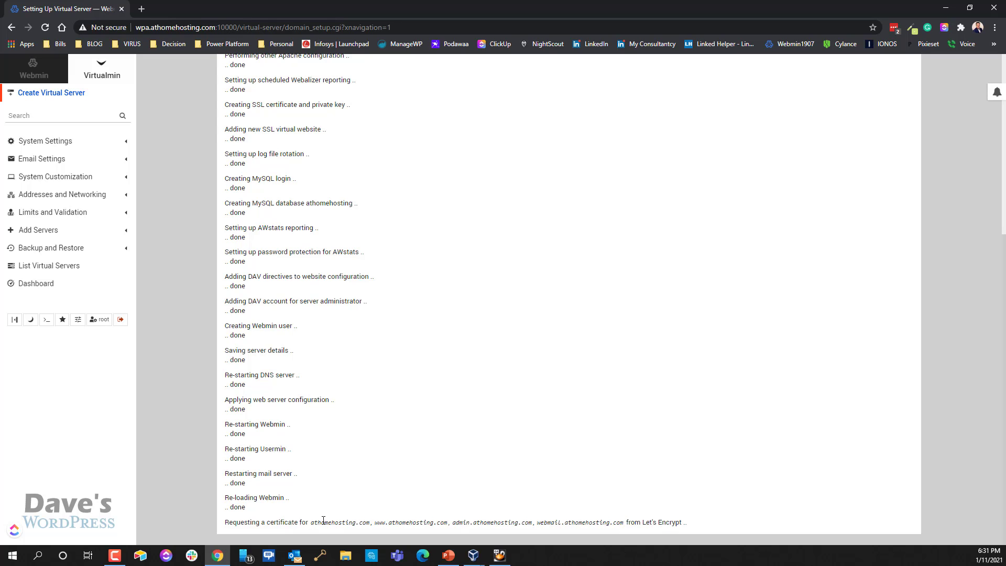
drag(311, 523, 370, 522)
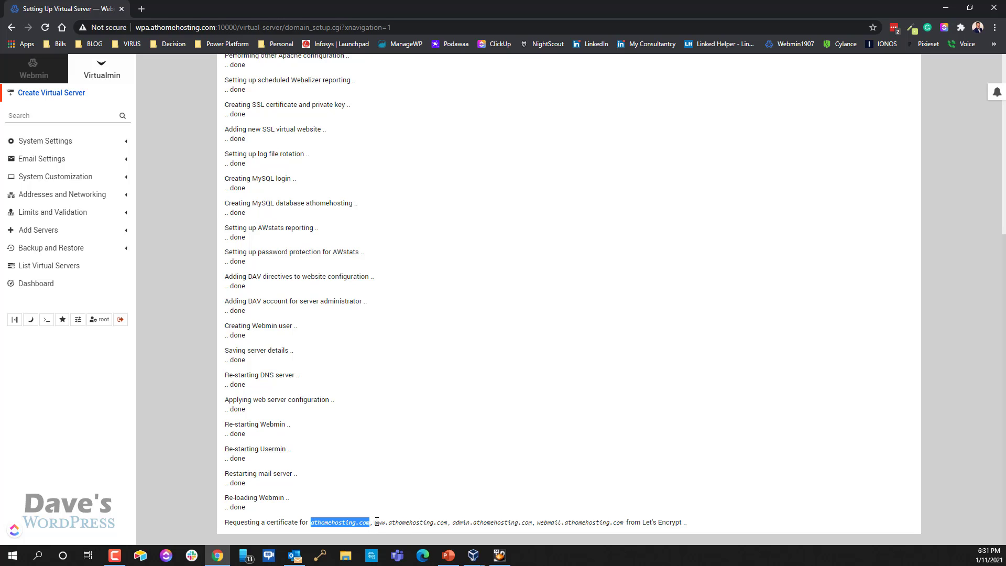
drag(376, 522, 592, 529)
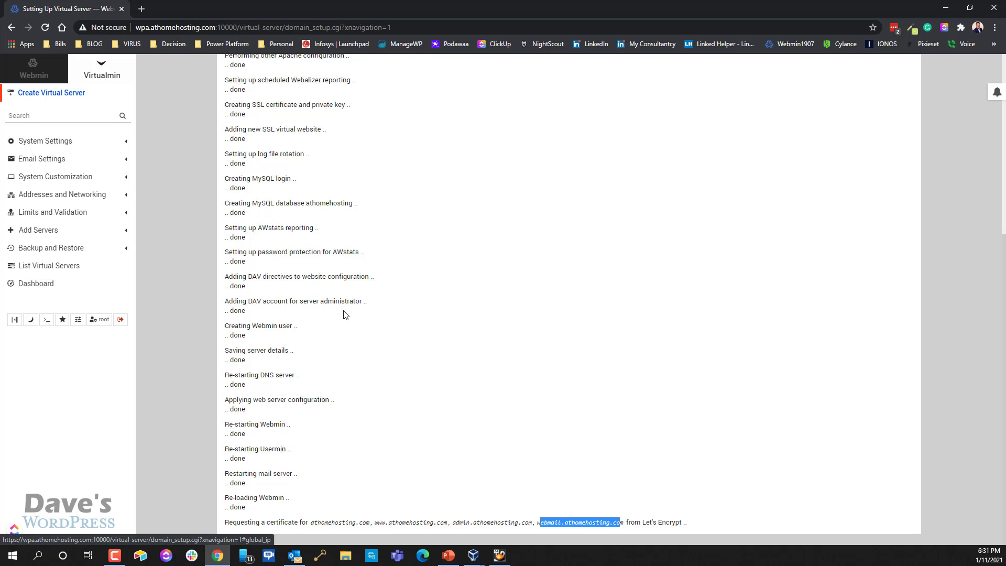
scroll(343, 313, up, 5)
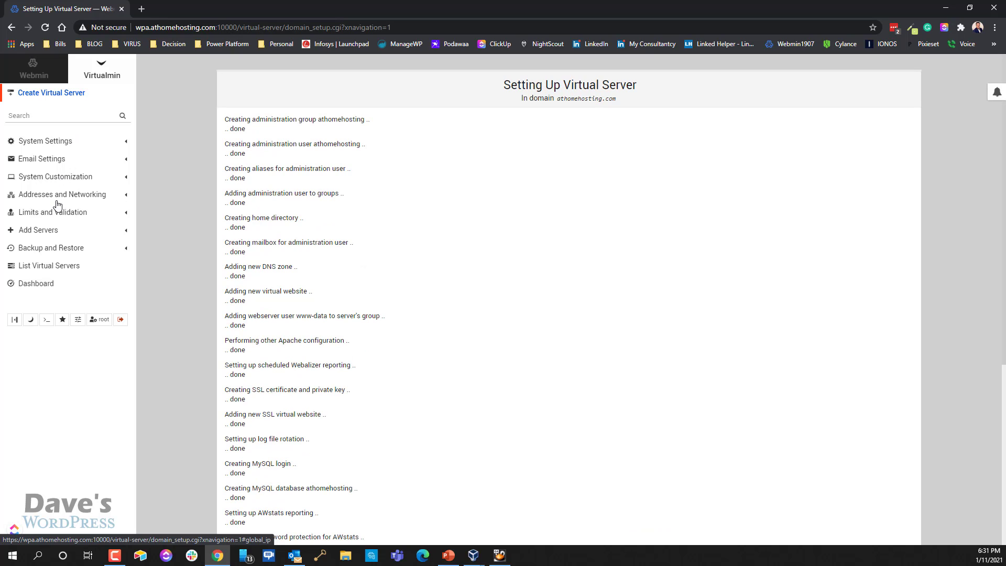
scroll(276, 241, down, 5)
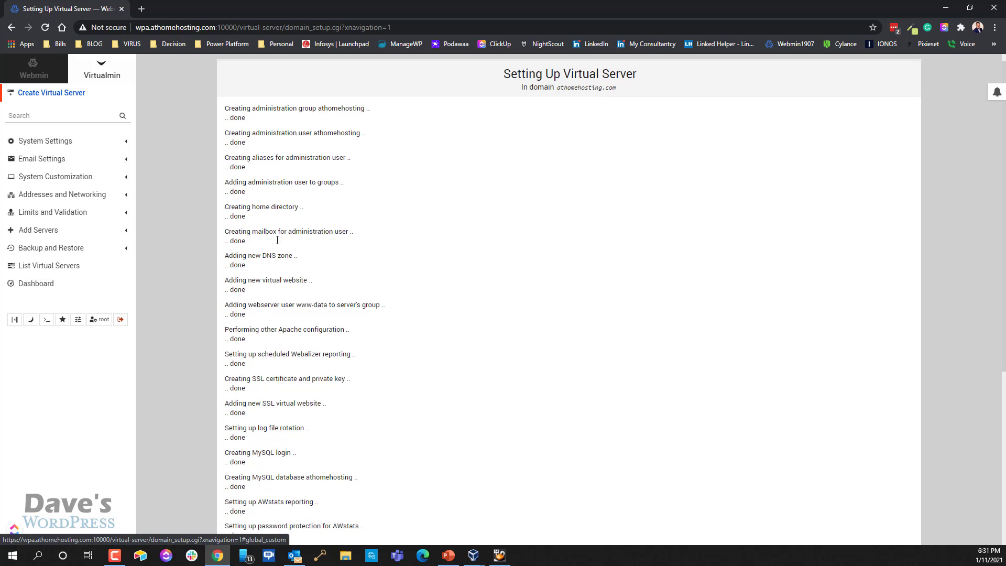
click(341, 464)
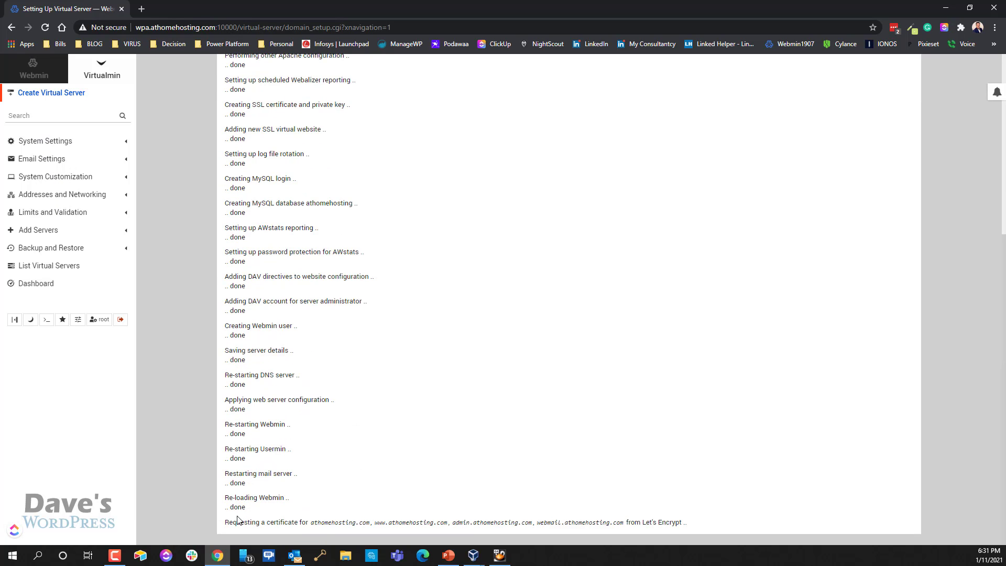
Scroll through the log reviewing the Let's Encrypt web and DNS validation errors.
scroll(524, 243, up, 5)
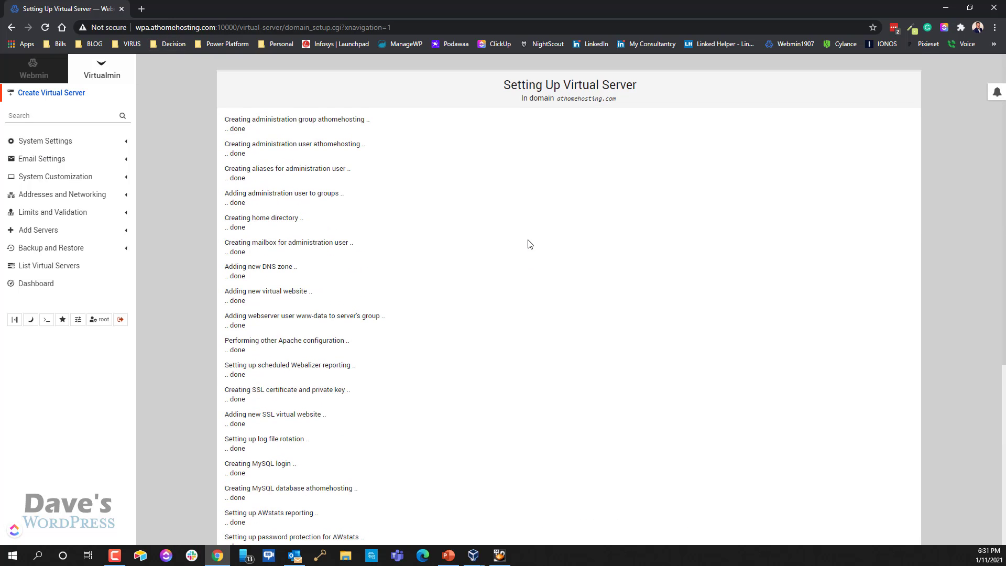
scroll(506, 300, down, 5)
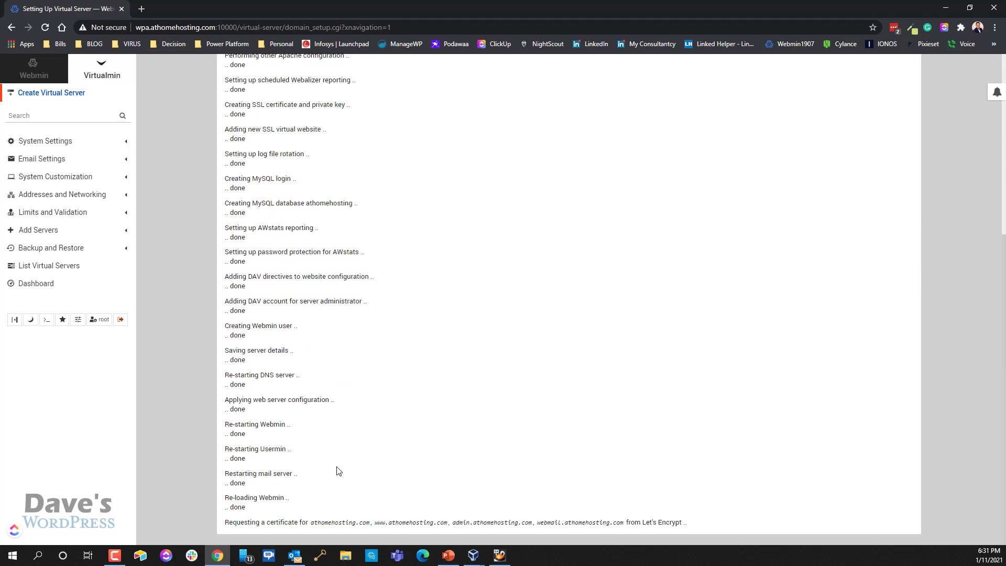
scroll(340, 466, up, 1)
scroll(342, 464, down, 2)
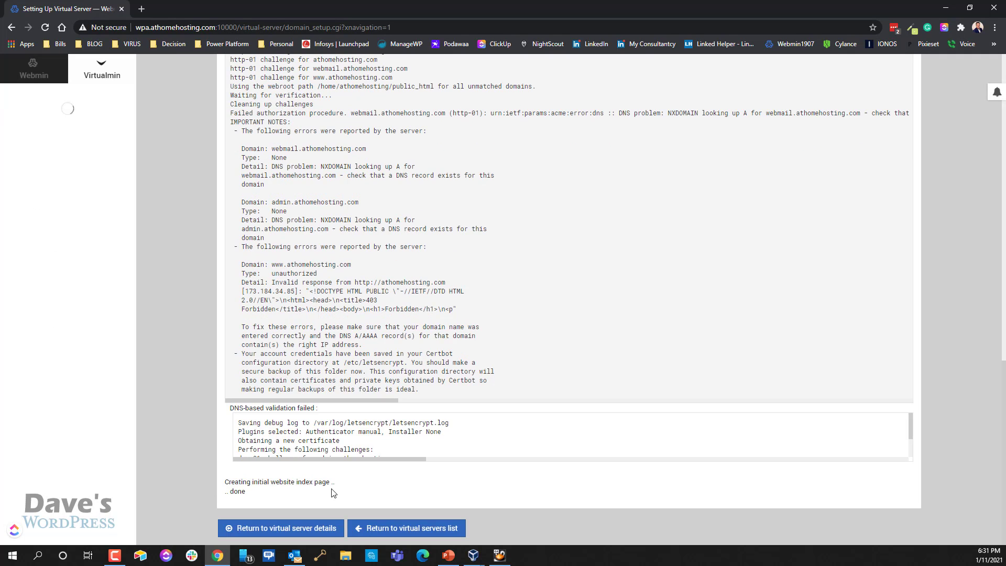
scroll(362, 257, up, 5)
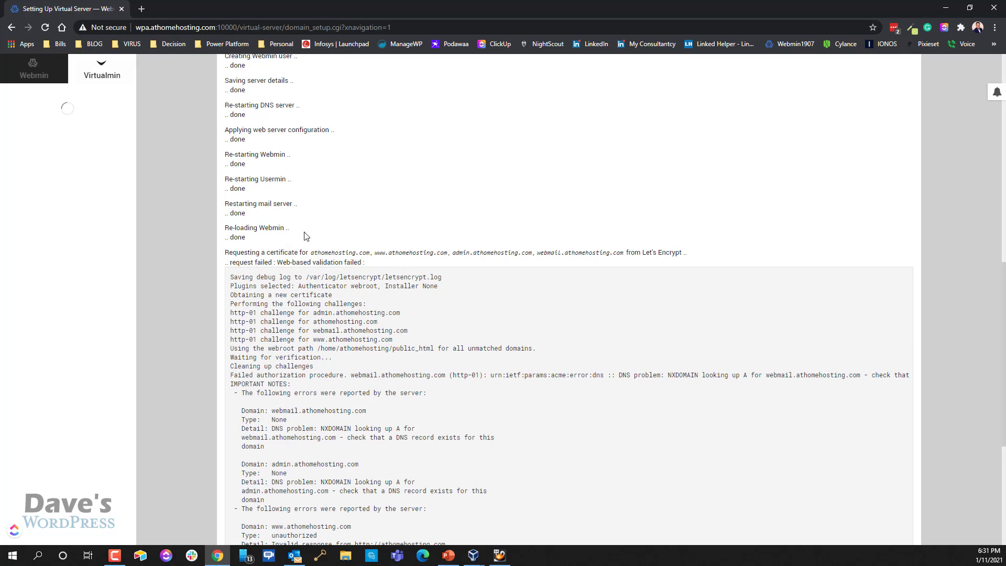
scroll(311, 334, down, 4)
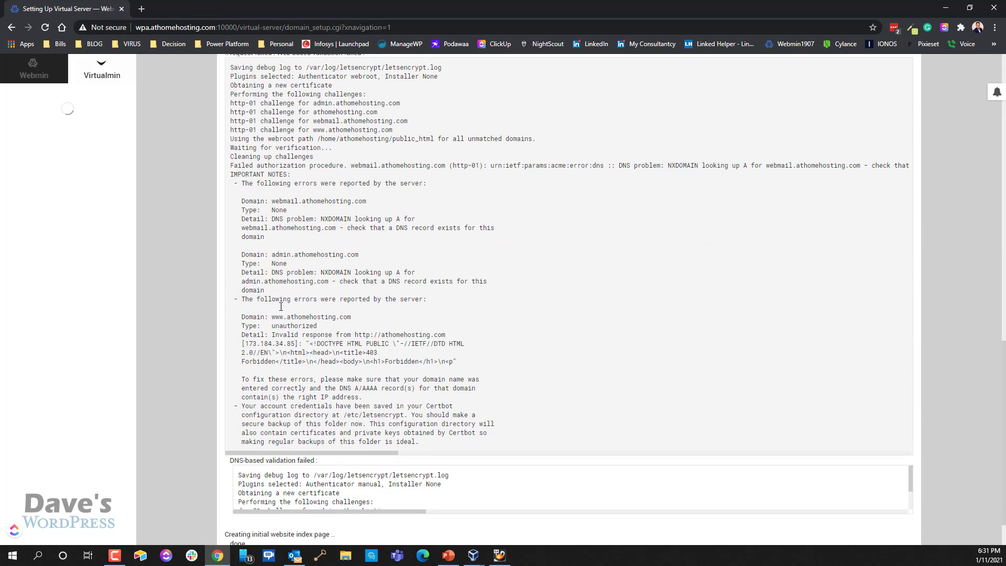
scroll(281, 307, down, 1)
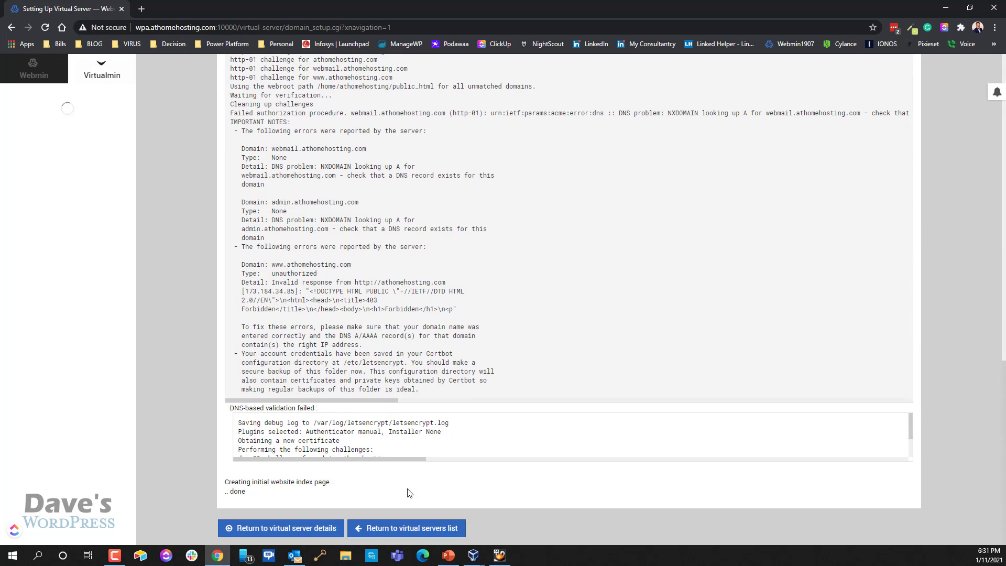
scroll(409, 493, up, 6)
scroll(373, 411, down, 4)
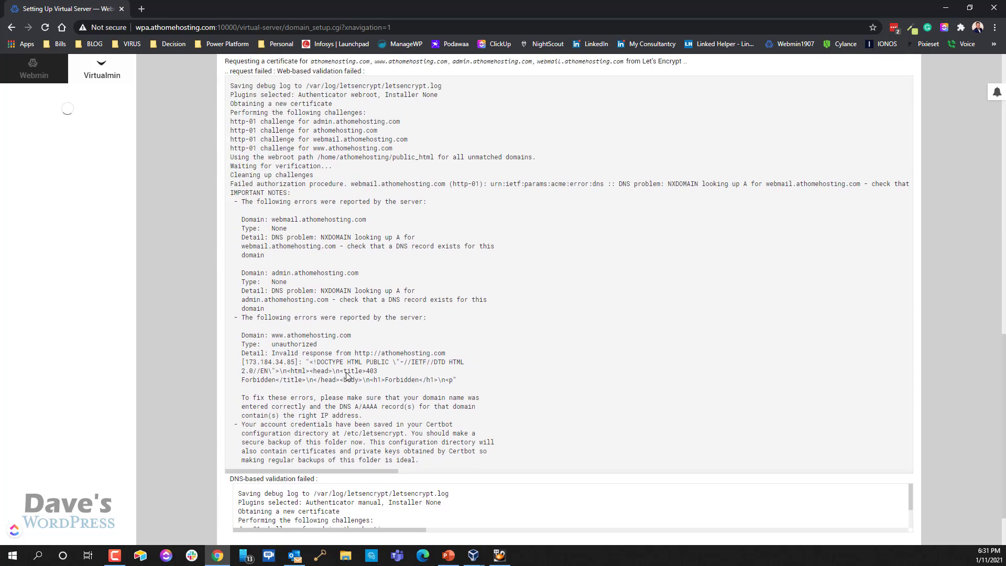
scroll(358, 338, down, 1)
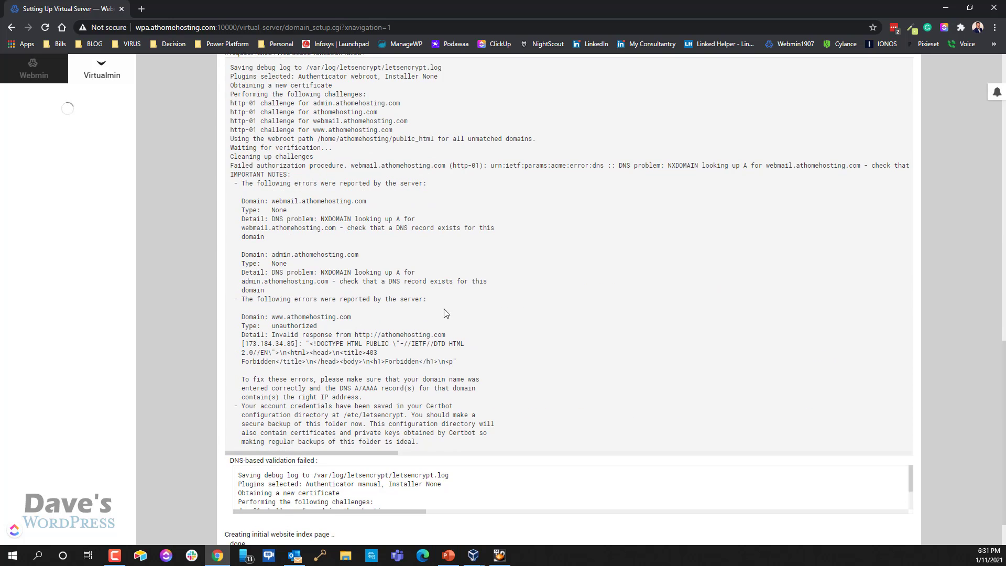
scroll(447, 314, up, 4)
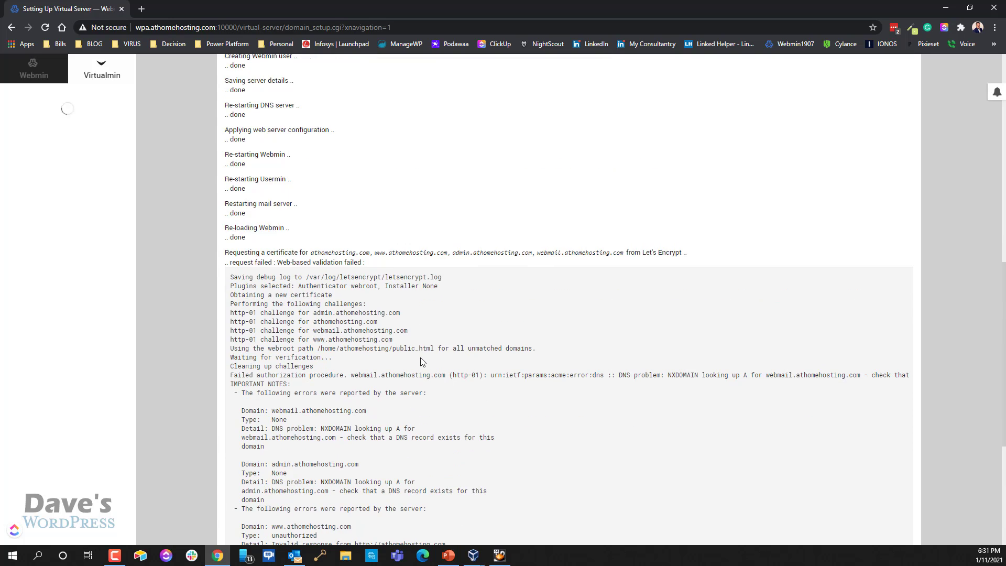
scroll(376, 424, down, 3)
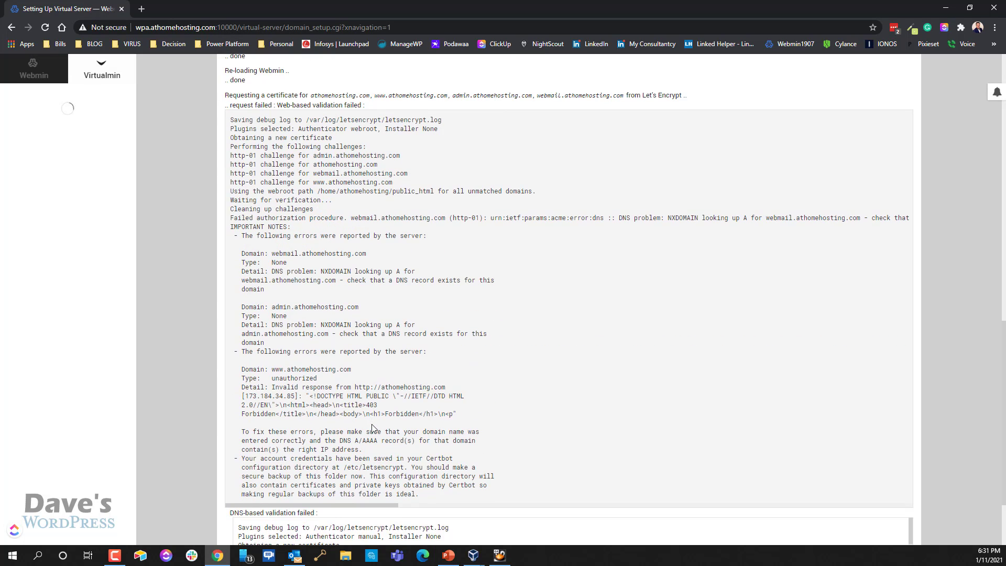
scroll(393, 399, up, 12)
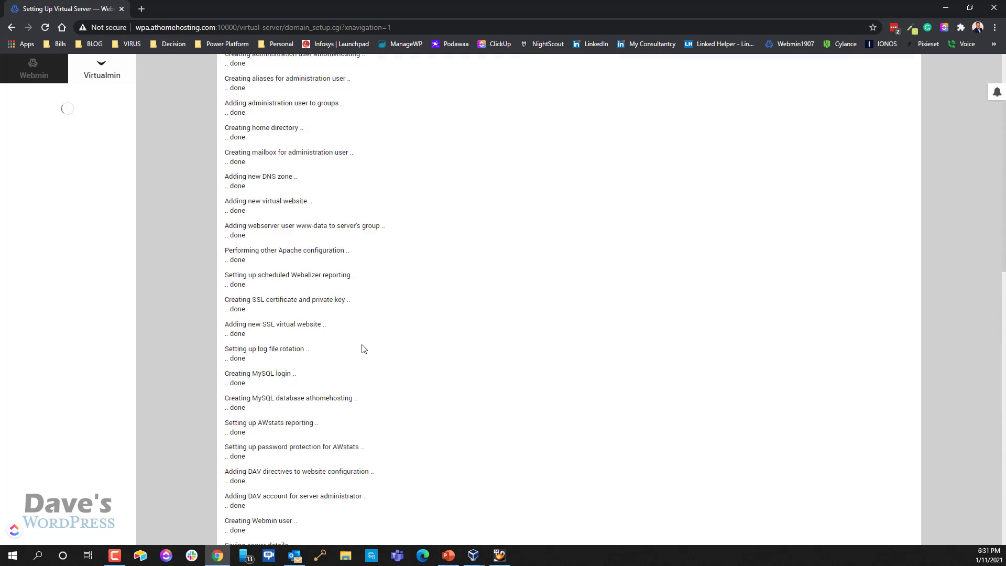
scroll(362, 348, down, 13)
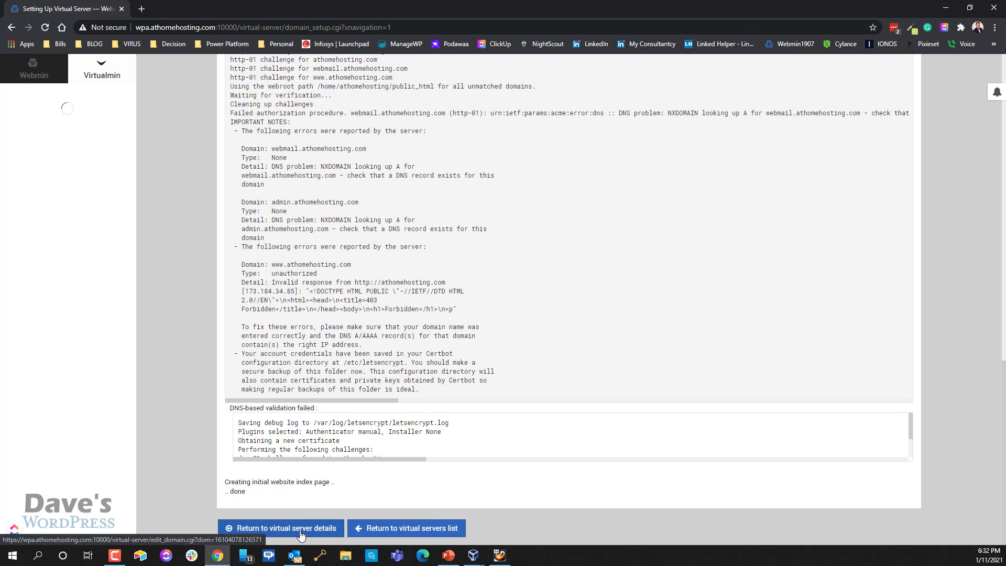
Return to the virtual servers list, dismissing connection-lost warnings and bypassing Chrome's certificate warning.
click(300, 532)
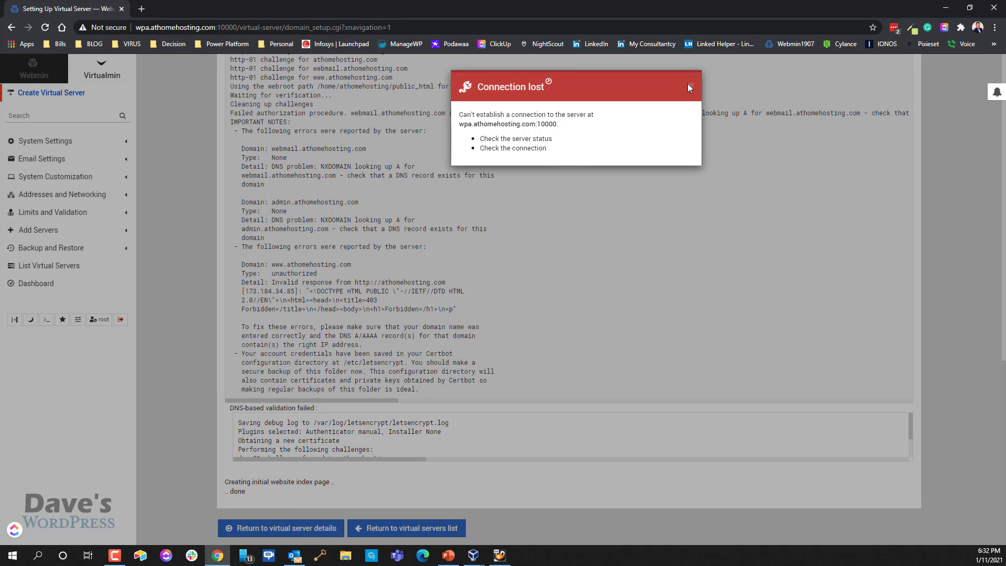
click(690, 84)
click(281, 534)
click(690, 85)
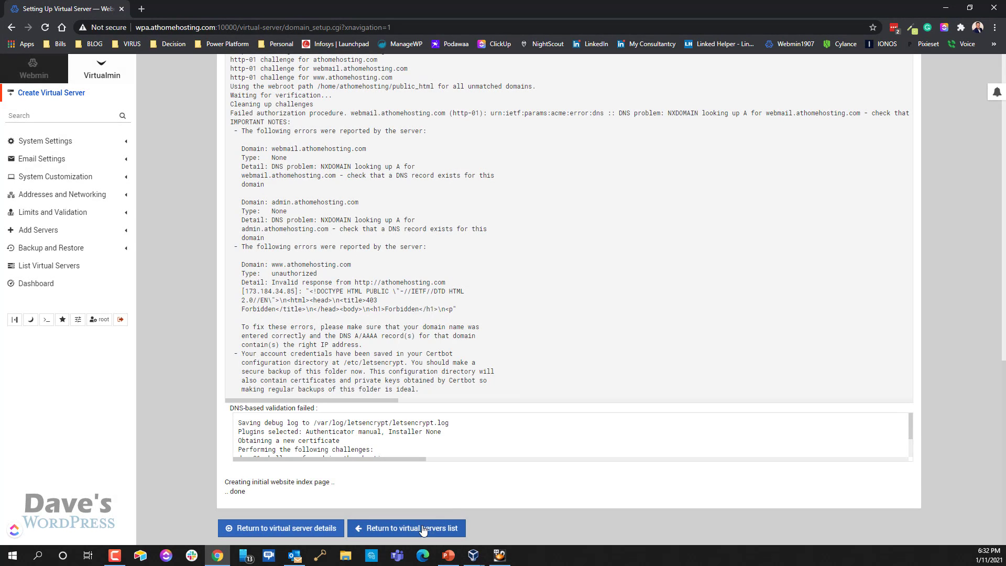
click(410, 530)
click(690, 85)
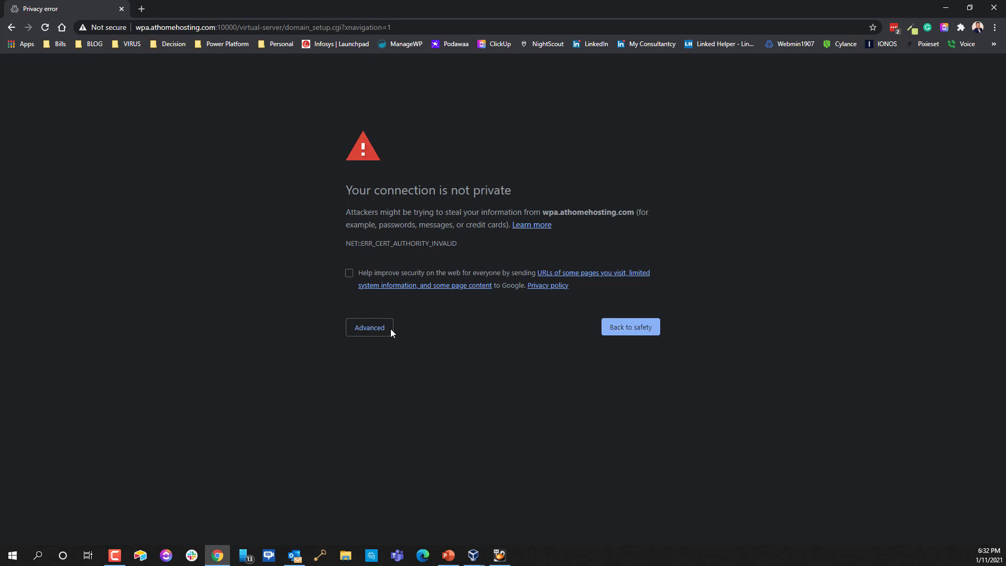
click(386, 329)
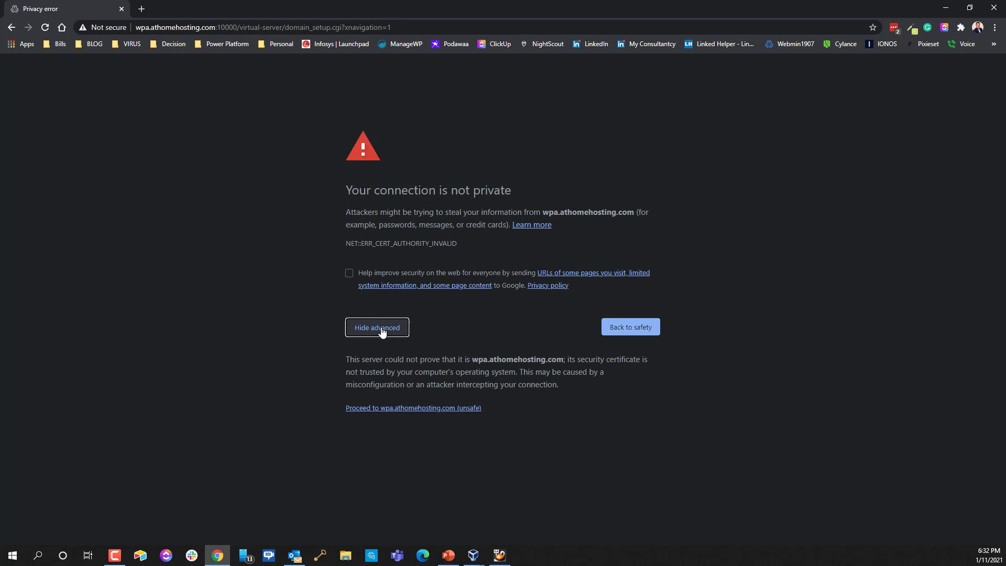
click(384, 408)
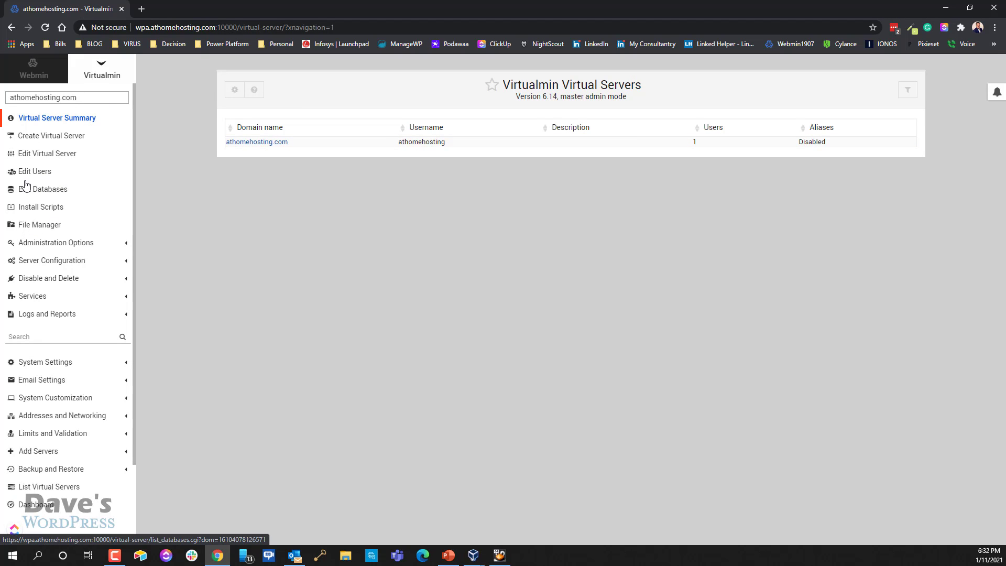
Open the Let's Encrypt tab of athomehosting.com's SSL Certificate settings.
click(58, 261)
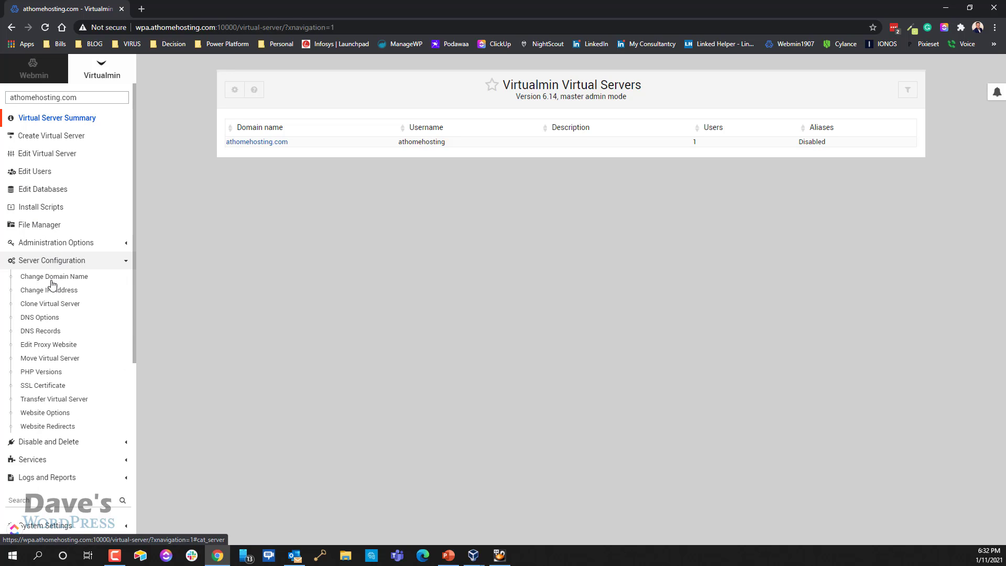
click(51, 386)
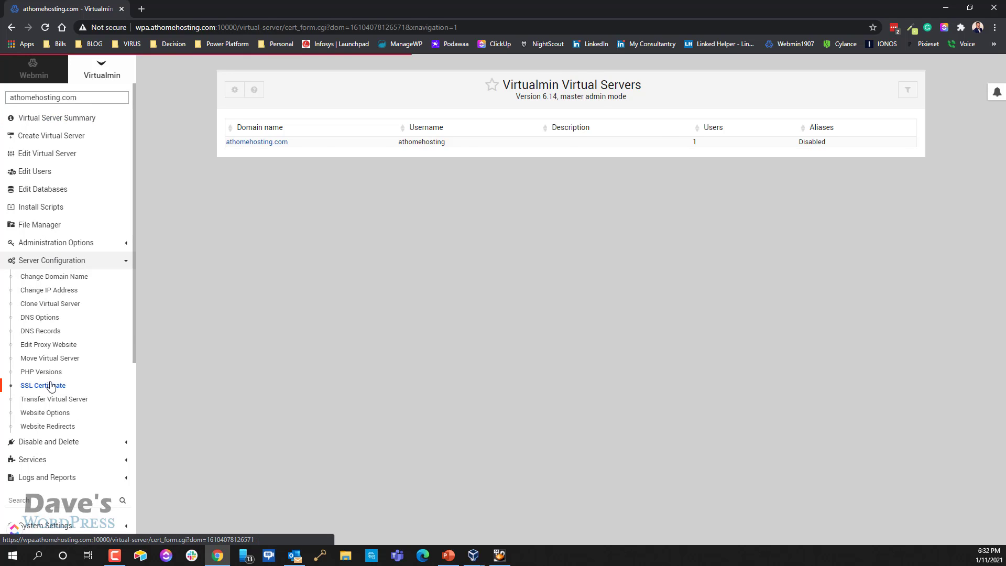
click(677, 126)
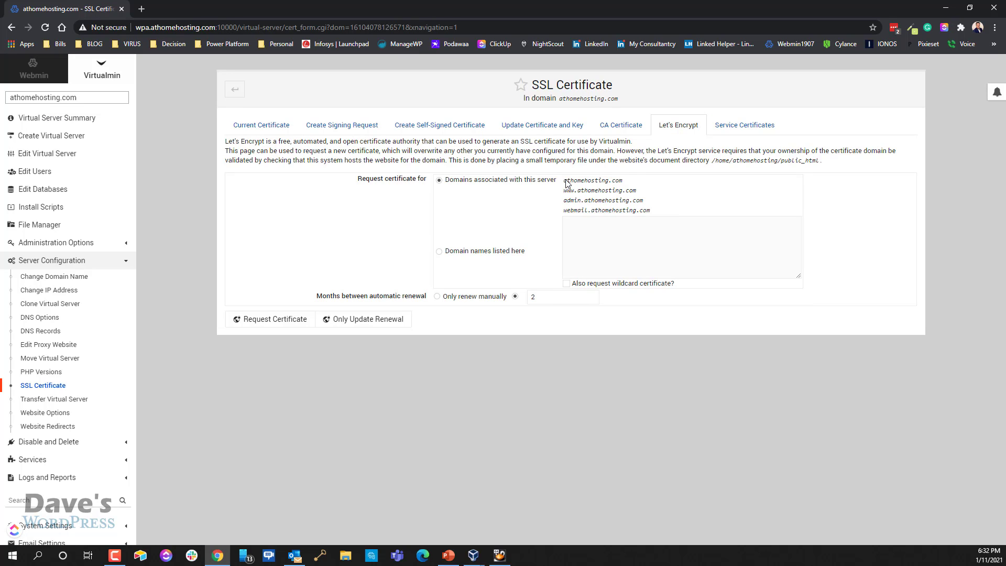
Point out the athomehosting.com and www entries in the existing domain list.
drag(564, 181, 630, 179)
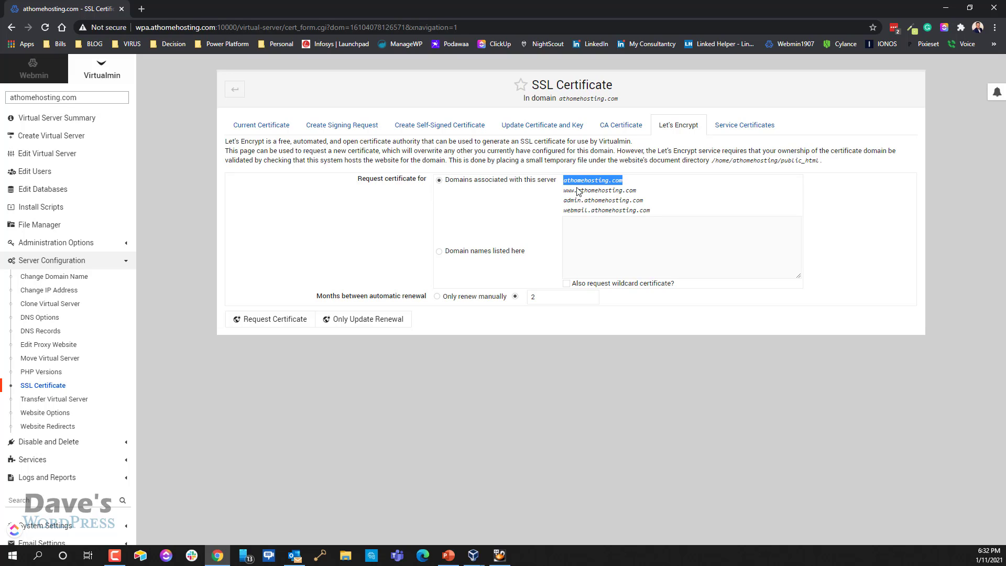
click(650, 212)
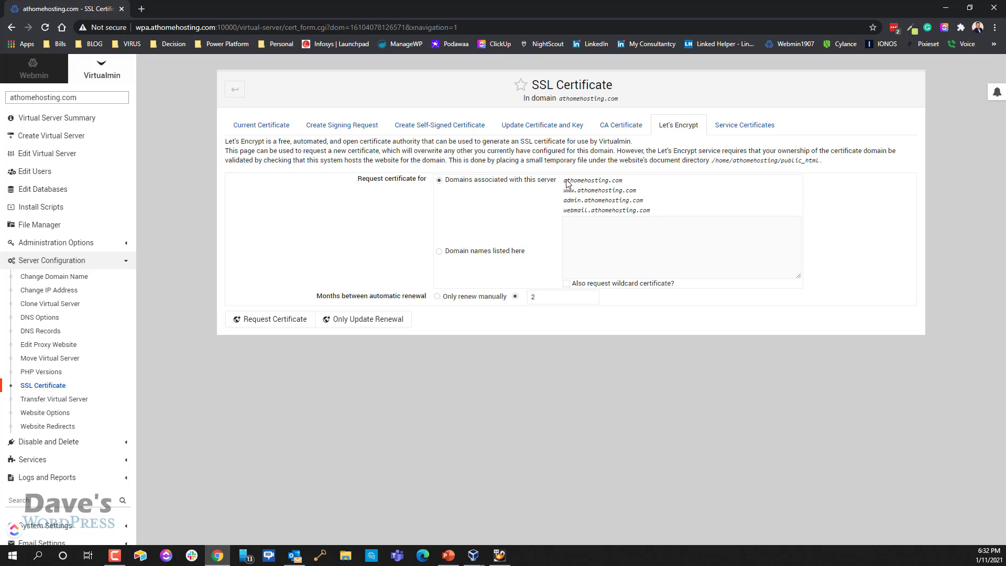
drag(566, 182, 632, 184)
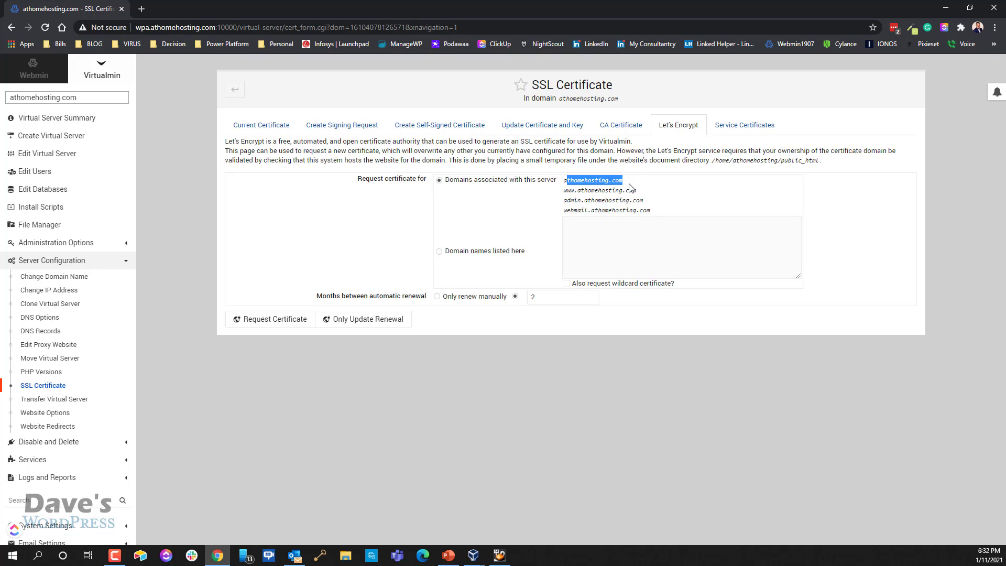
click(568, 197)
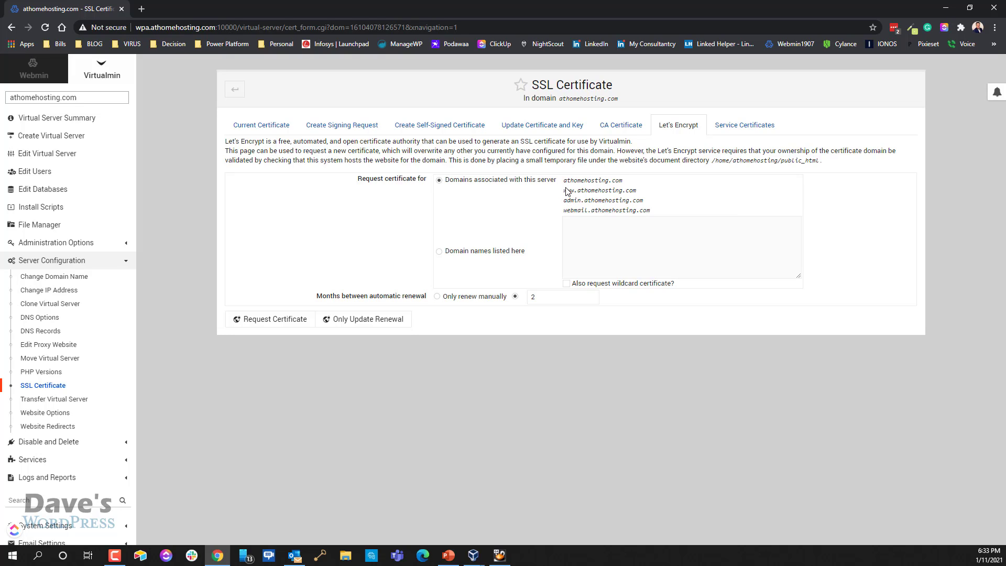
double_click(568, 191)
click(570, 201)
Choose 'Domain names listed here' and clear the accidentally pasted text from its box.
click(439, 252)
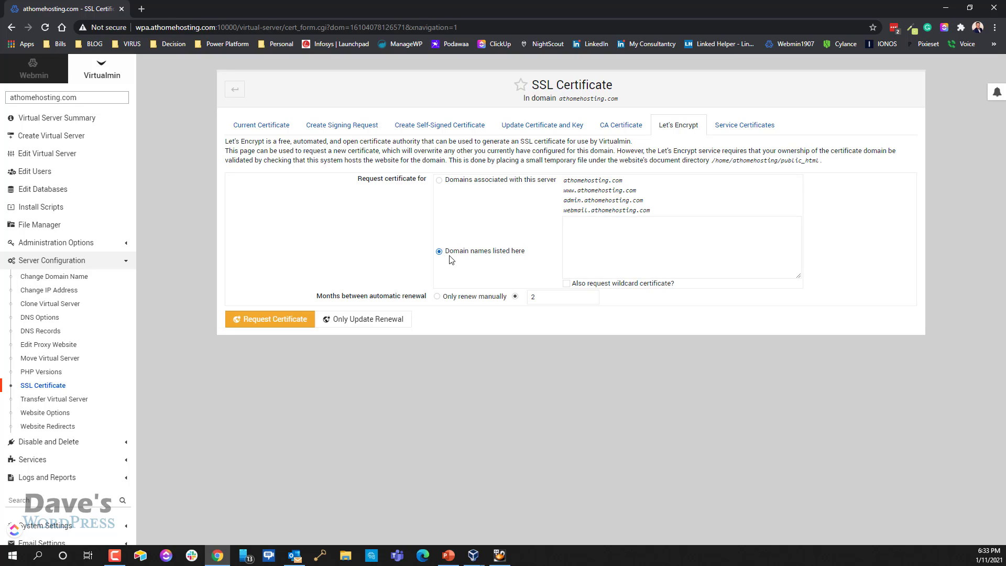
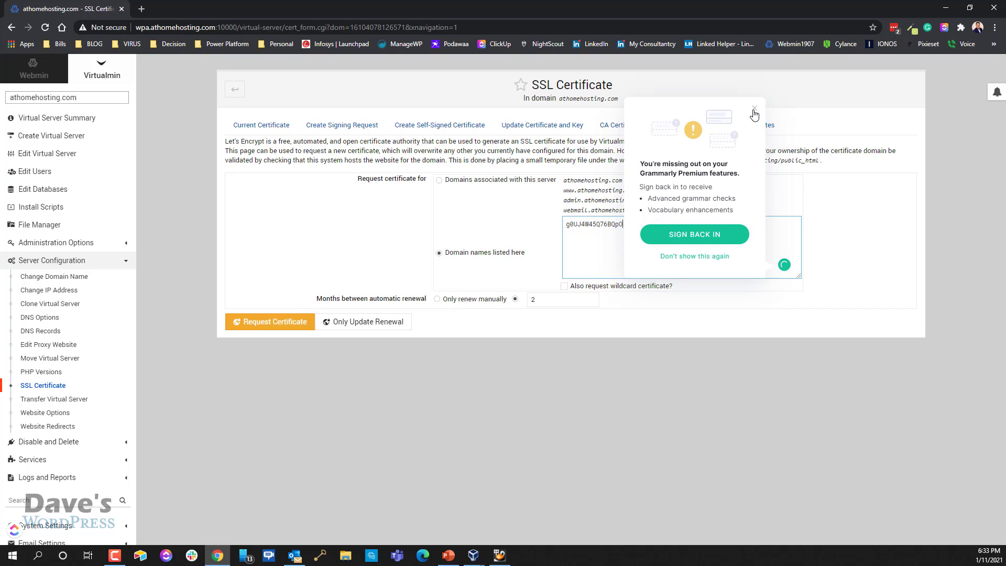
click(755, 111)
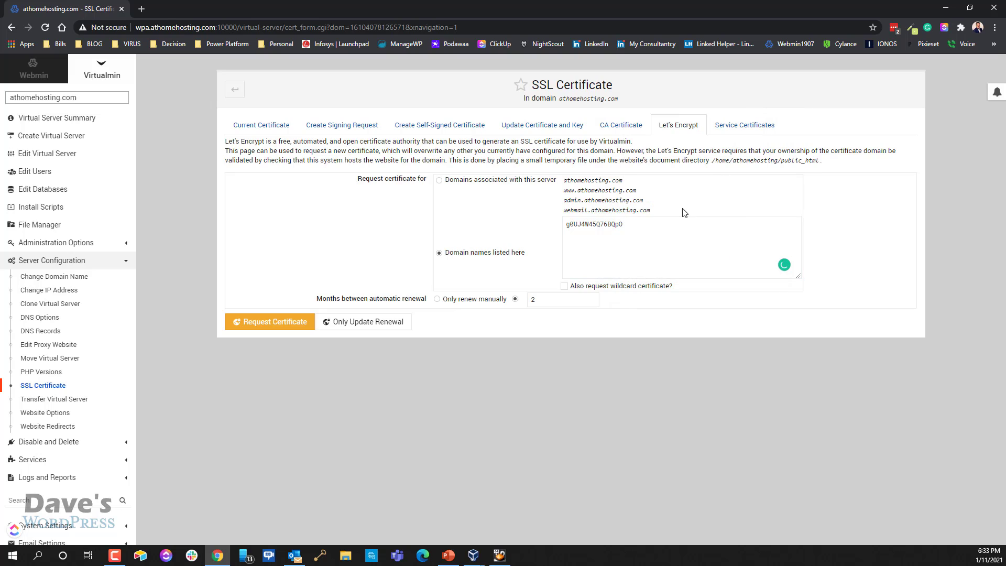
click(667, 233)
key(ctrl+a)
key(BackSpace)
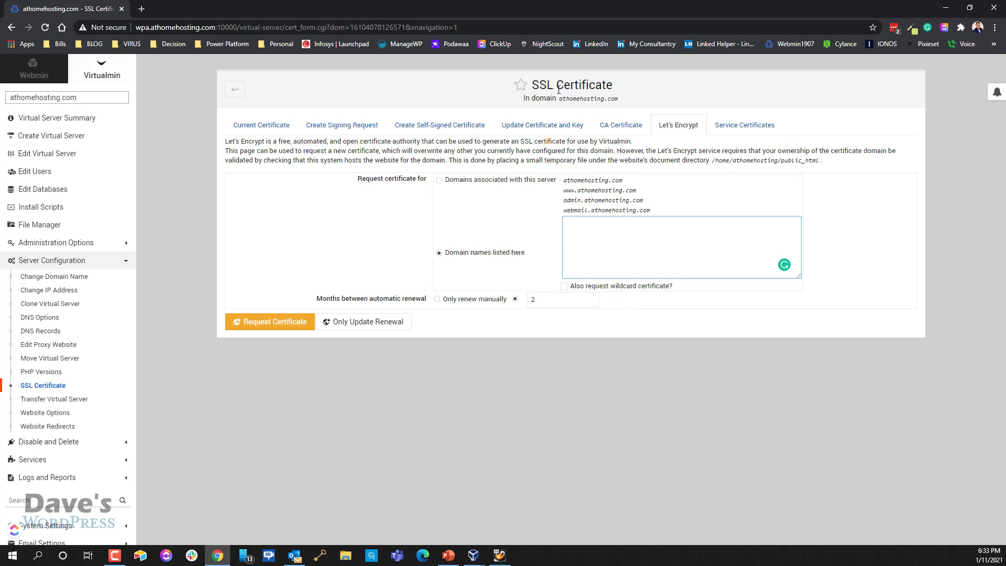
List athomehosting.com and wpa.athomehosting.com in the domain names box.
drag(673, 185, 565, 185)
key(ctrl+c)
click(591, 242)
key(ctrl+v)
text(wpa.)
key(ctrl+v)
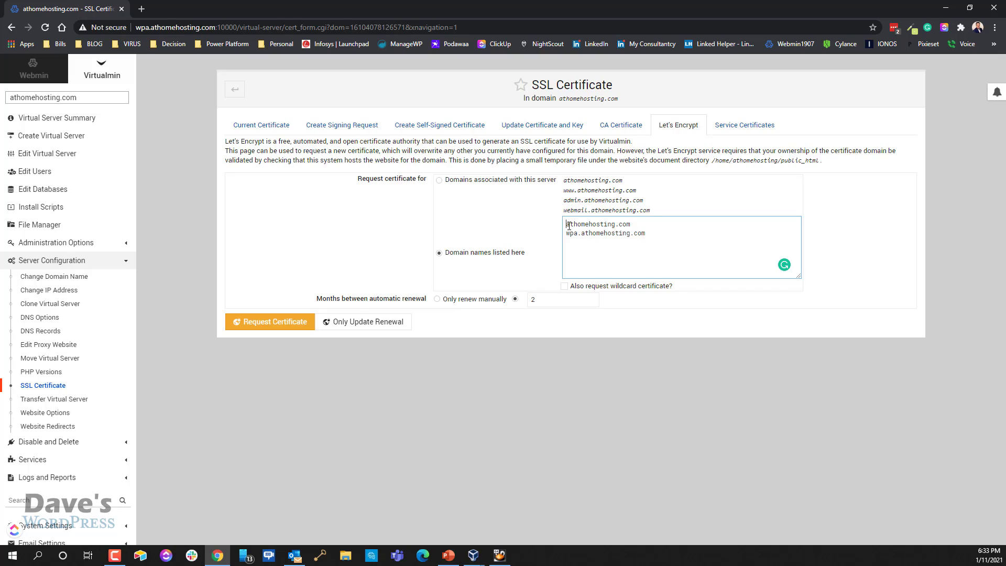
Review the two listed domains and submit the Let's Encrypt certificate request.
drag(567, 226, 651, 218)
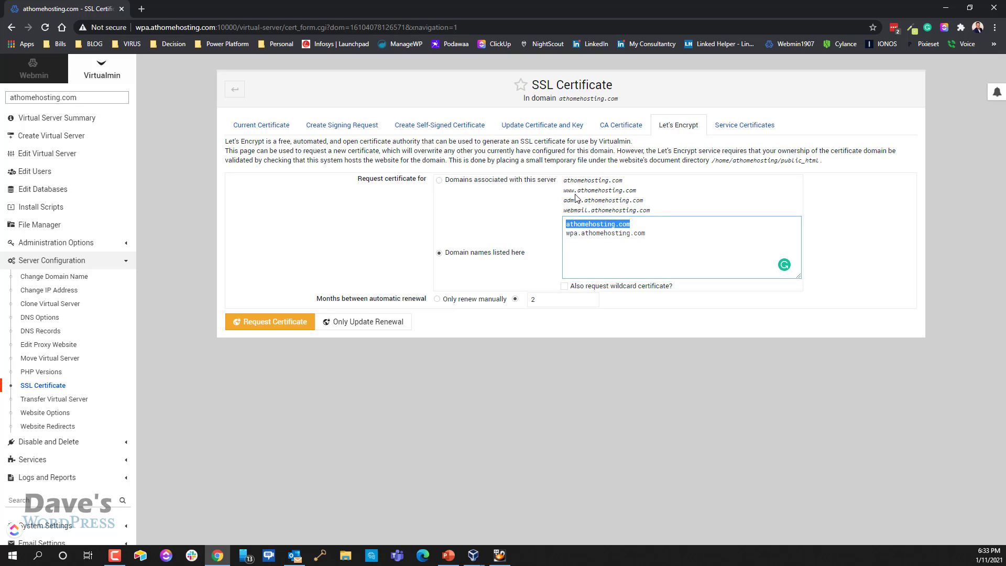
click(570, 235)
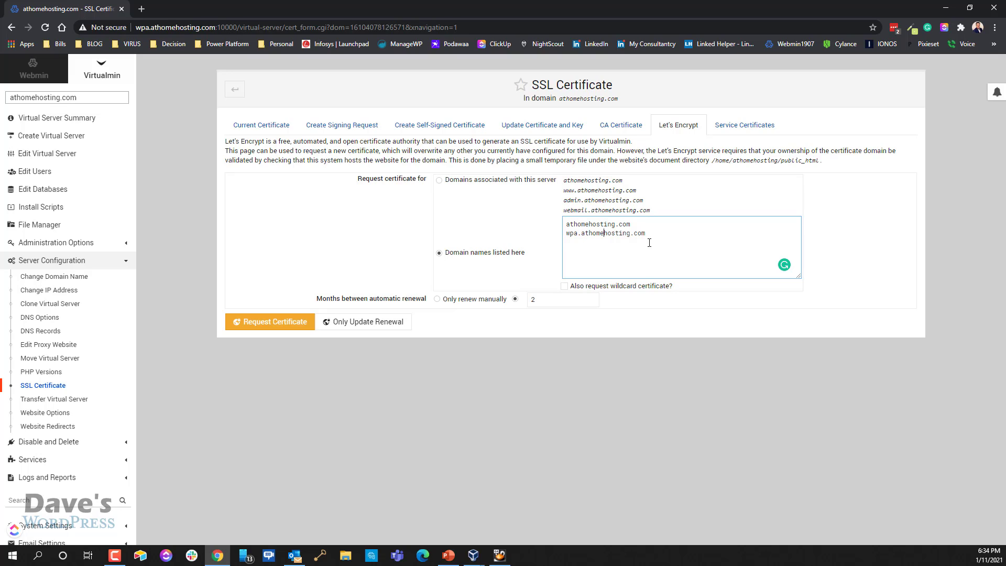
key(ctrl+a)
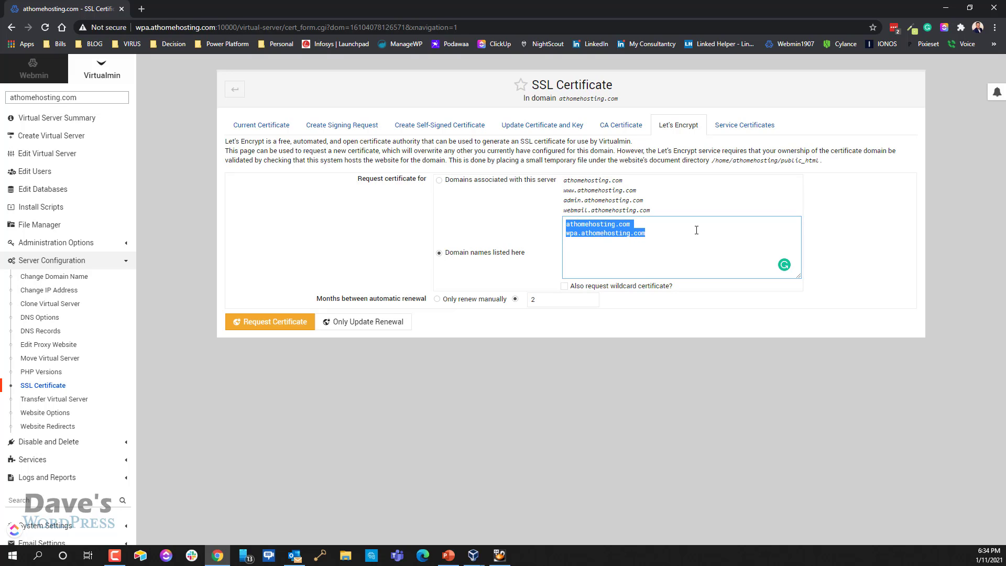
drag(655, 234, 554, 222)
click(607, 252)
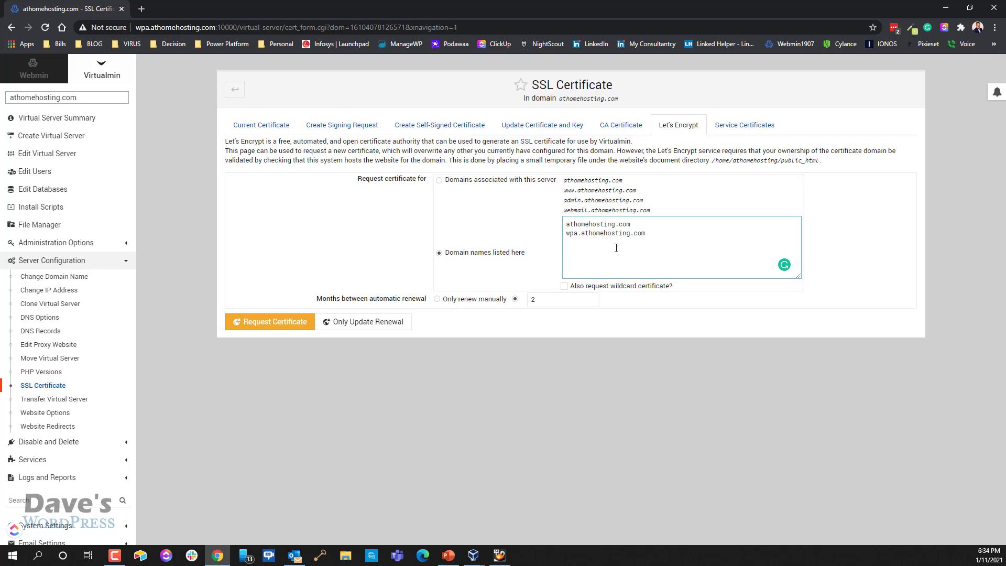
click(258, 322)
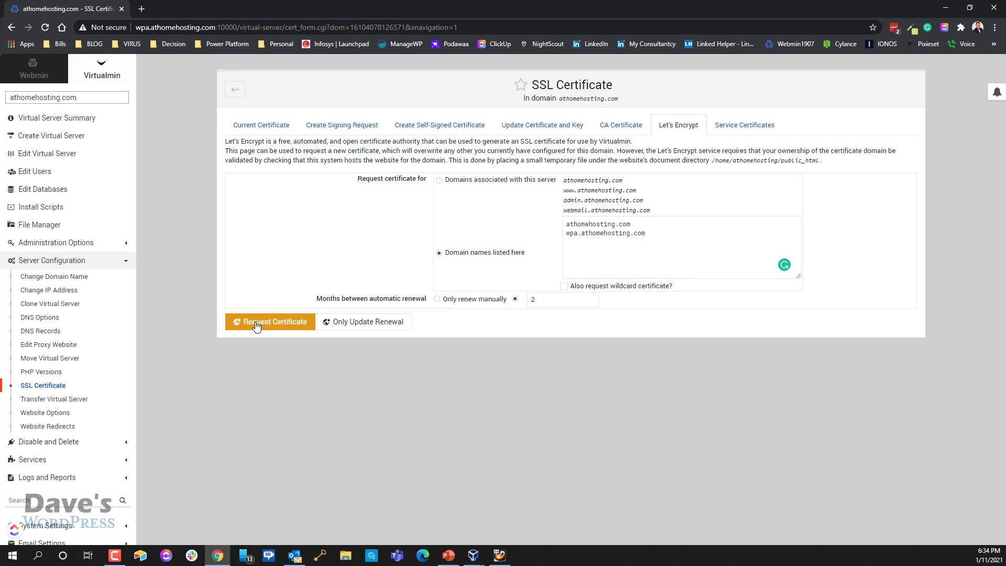
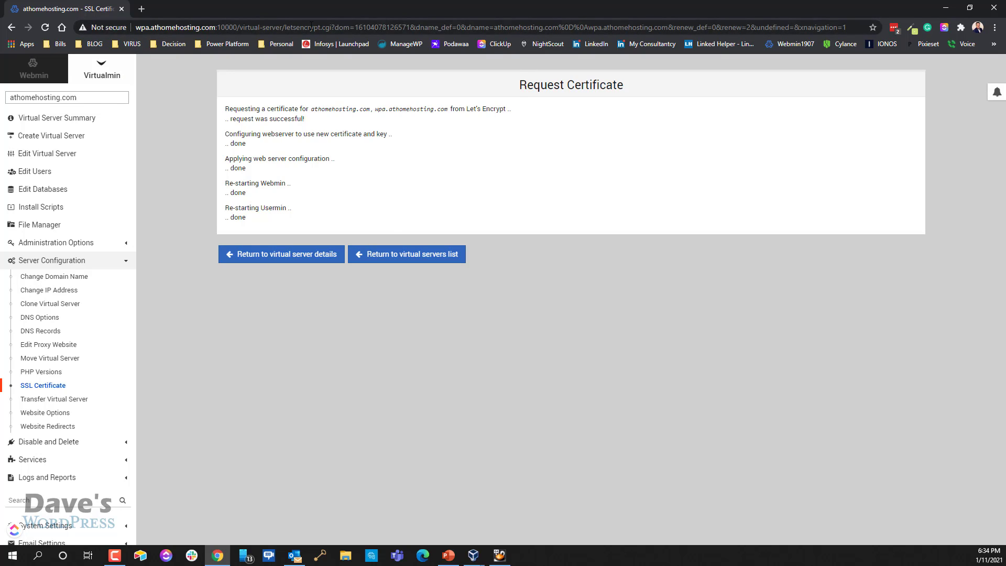
Copy the athomehosting.com Let's Encrypt certificate to Webmin.
click(95, 29)
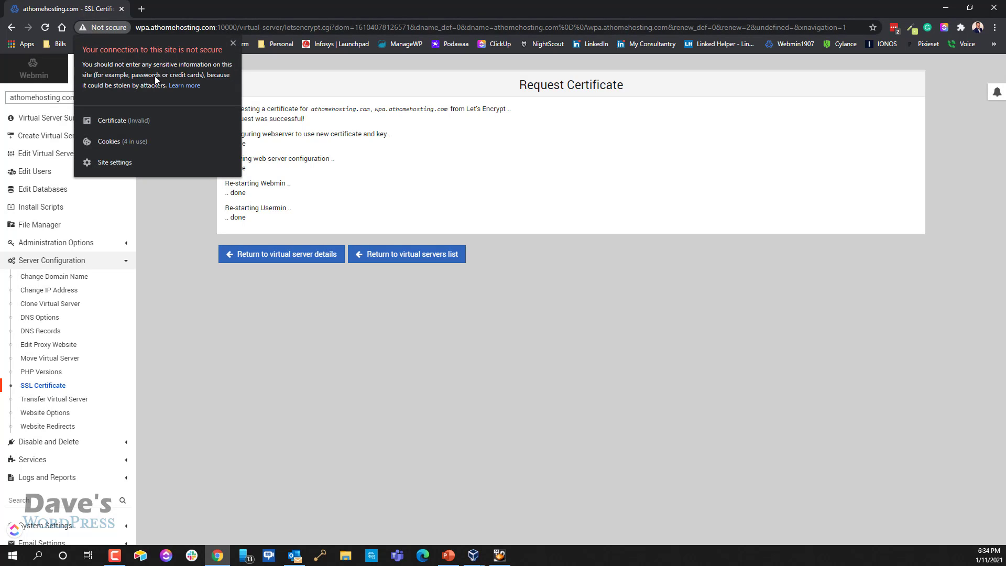
click(419, 335)
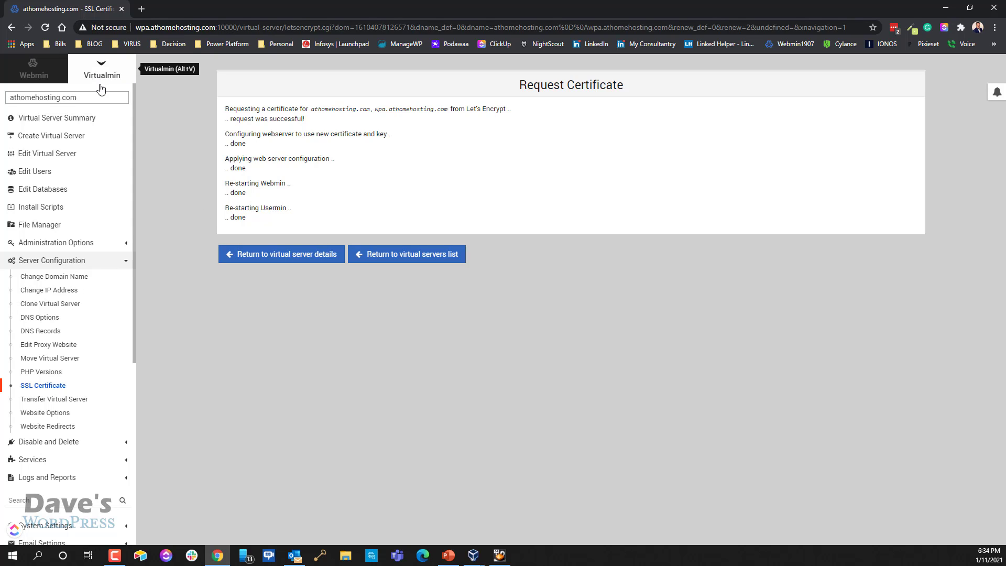
click(43, 386)
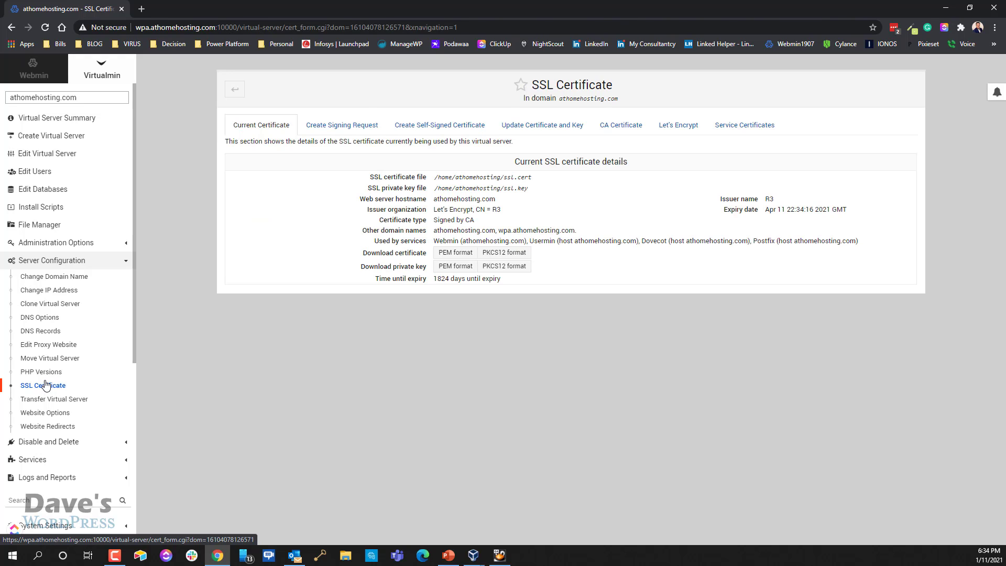
click(734, 132)
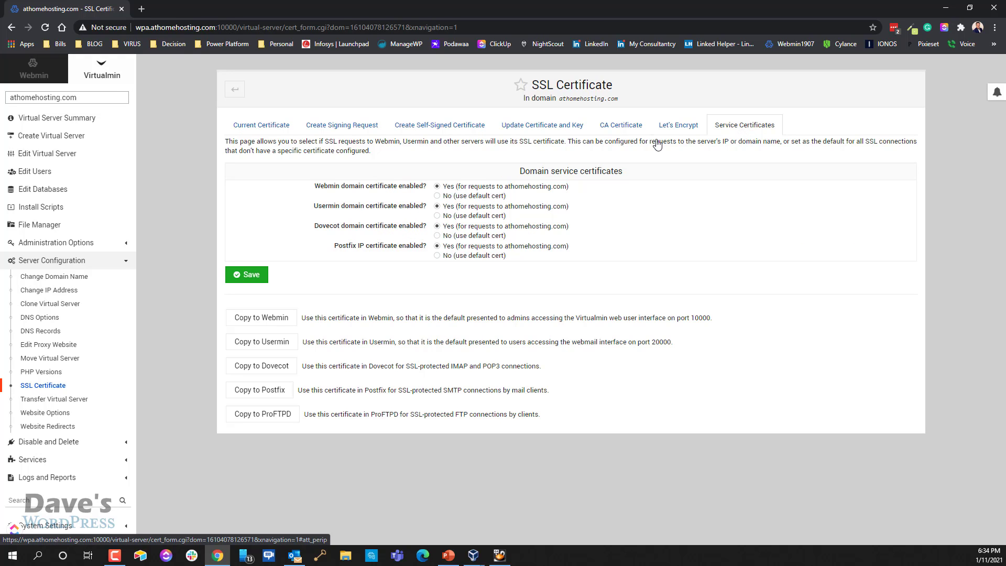
click(261, 319)
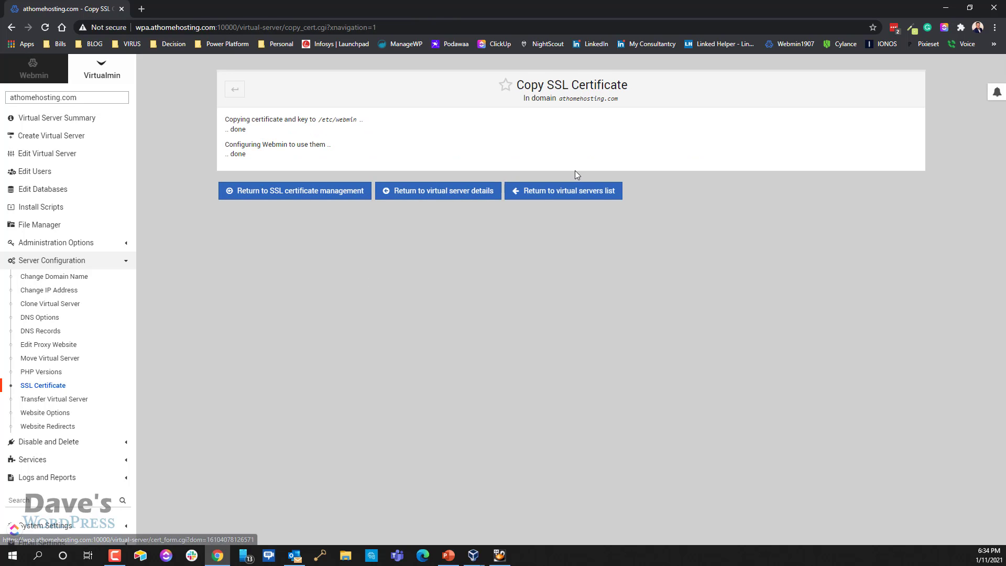
Copy the same certificate to Usermin.
click(562, 191)
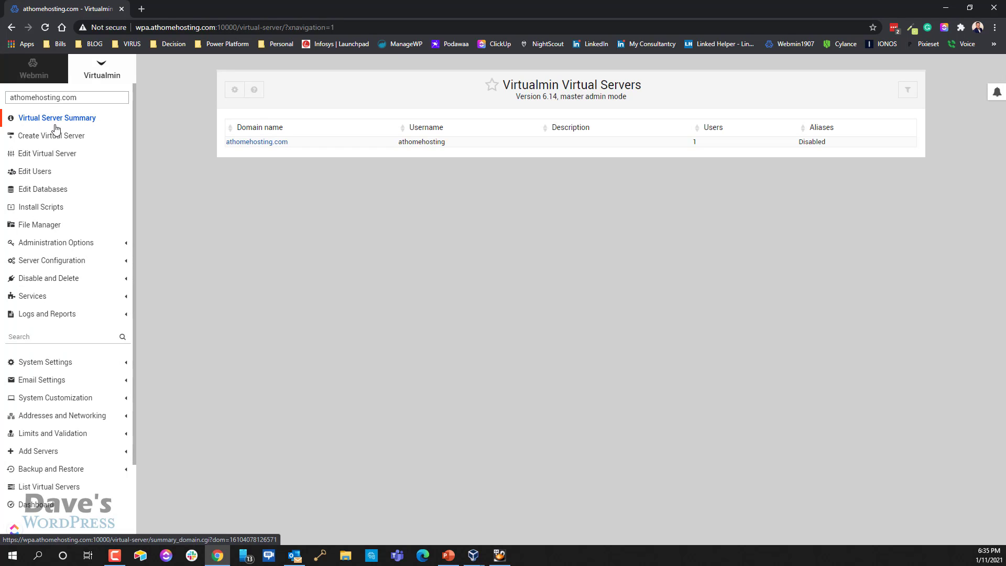
click(40, 261)
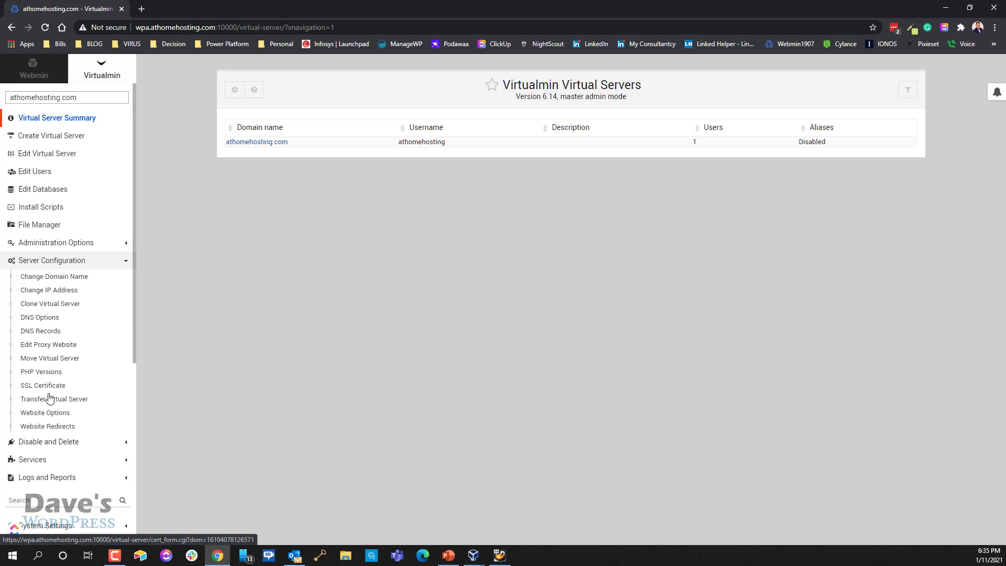
click(43, 387)
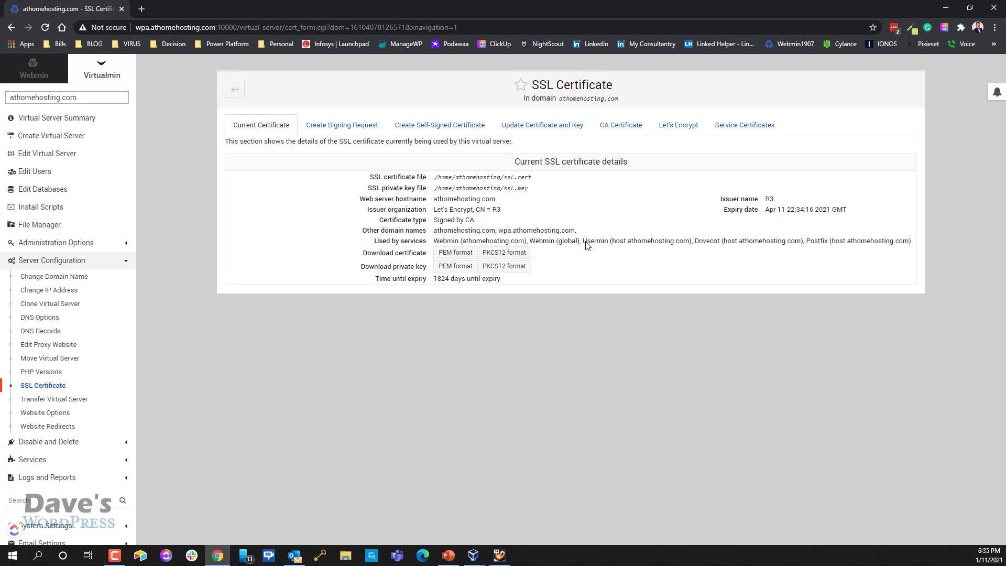
click(740, 126)
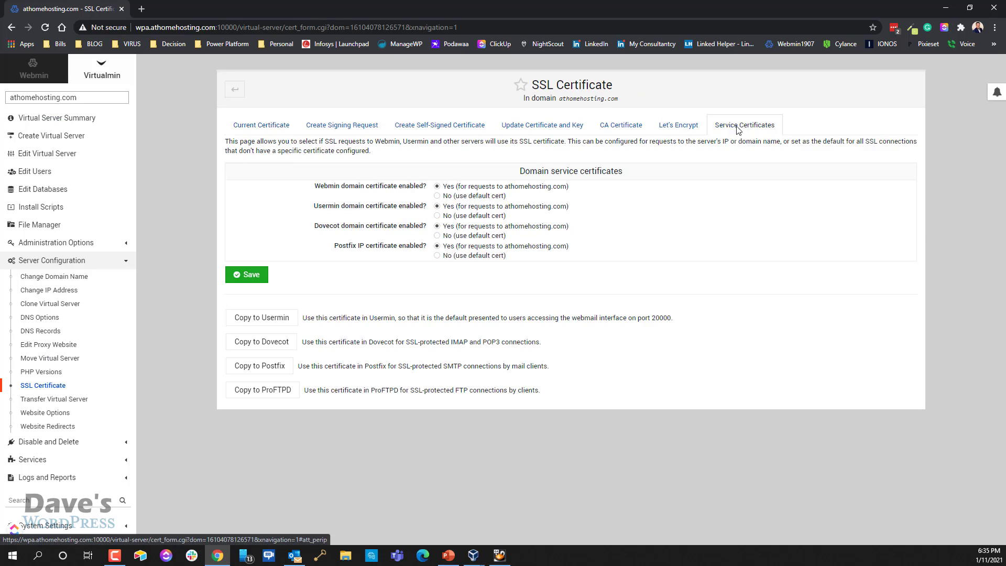
click(261, 321)
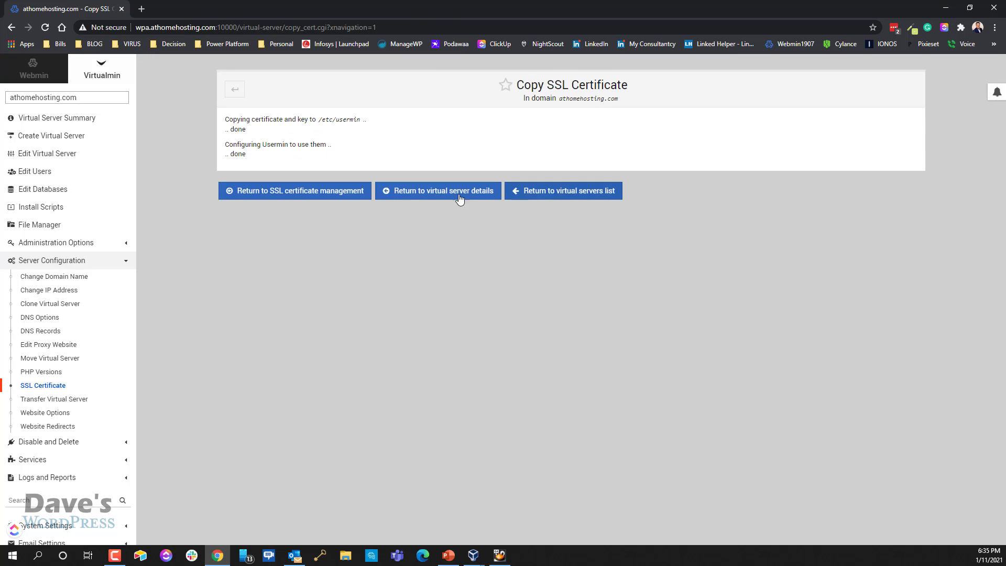
Copy the certificate to ProFTPD as well.
click(290, 190)
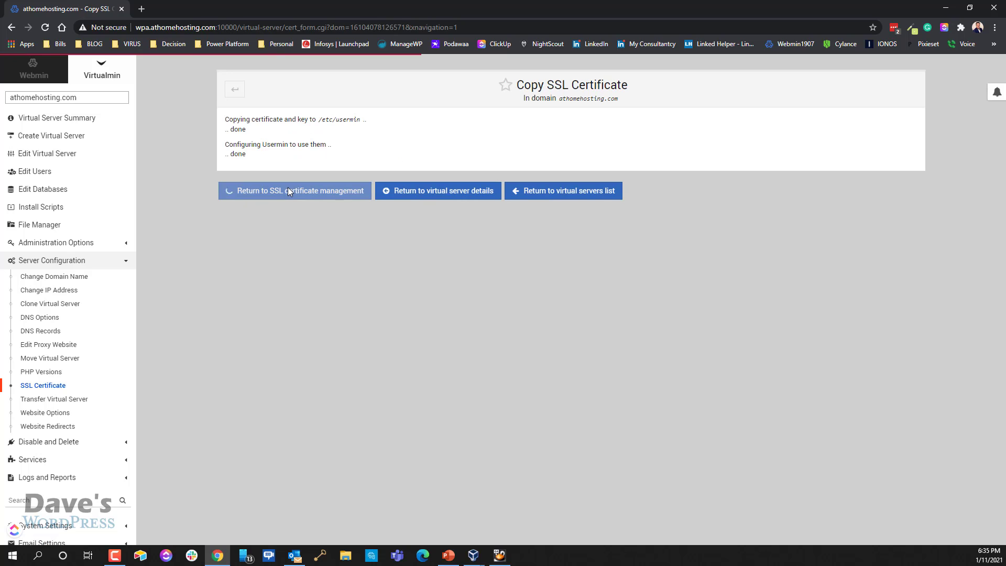
click(758, 130)
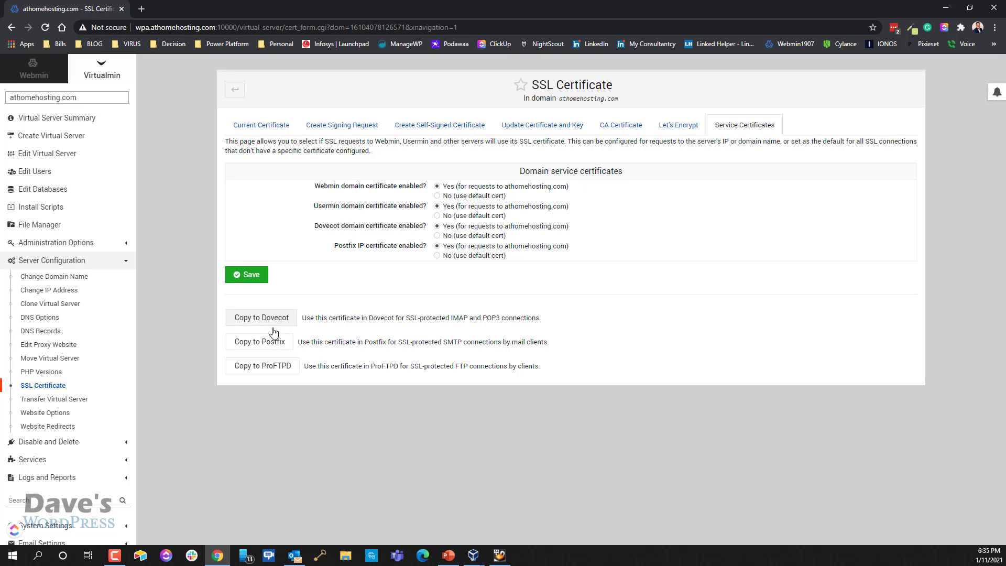
click(234, 367)
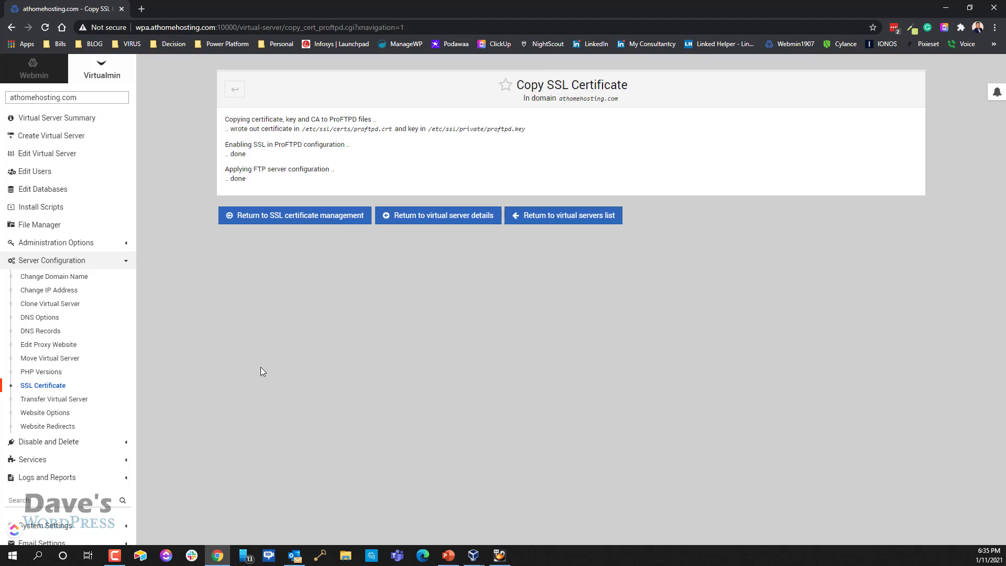
click(257, 216)
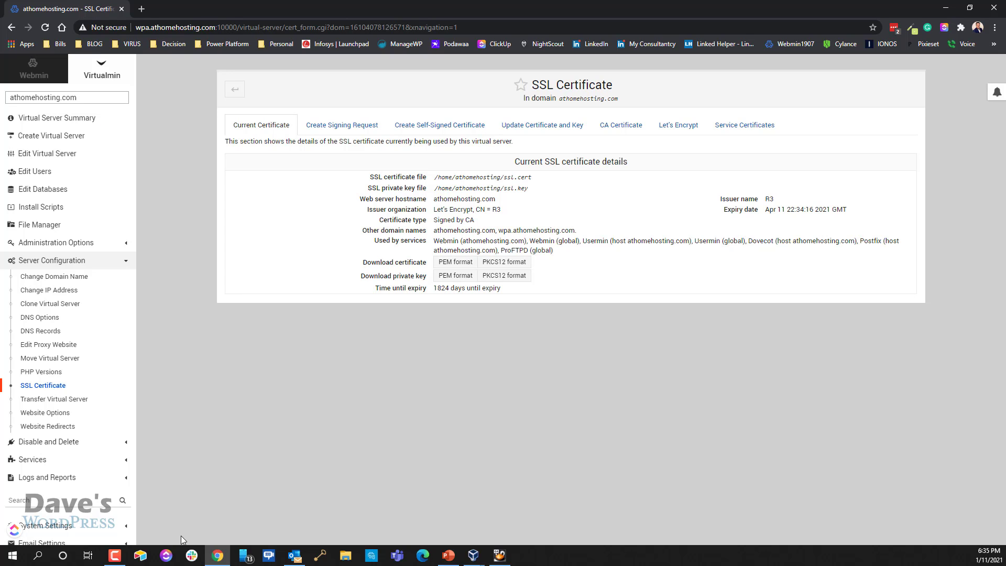
scroll(87, 260, down, 5)
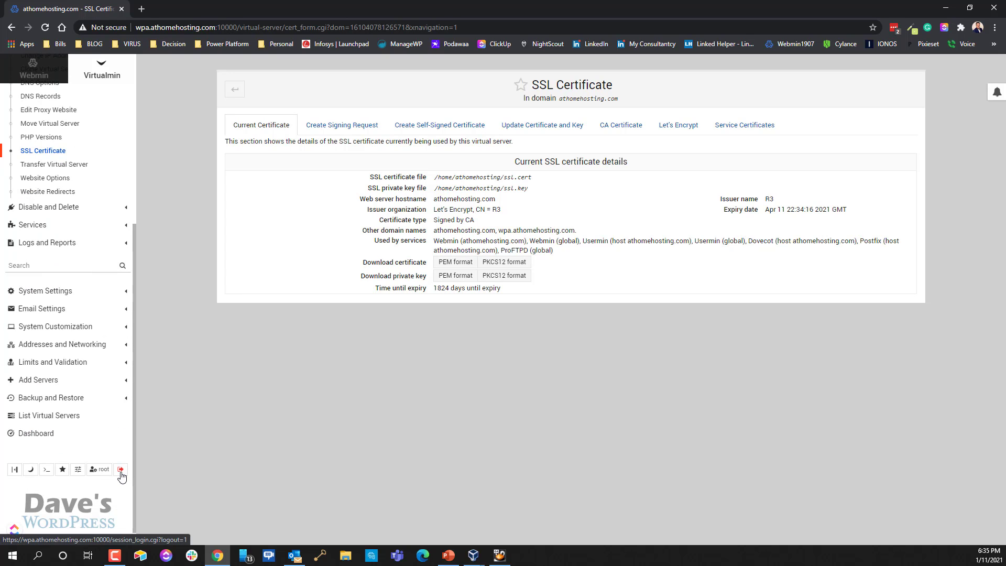
Restart Chrome and enter the wpa.athomehosting.com Webmin address on port 10000.
click(1003, 7)
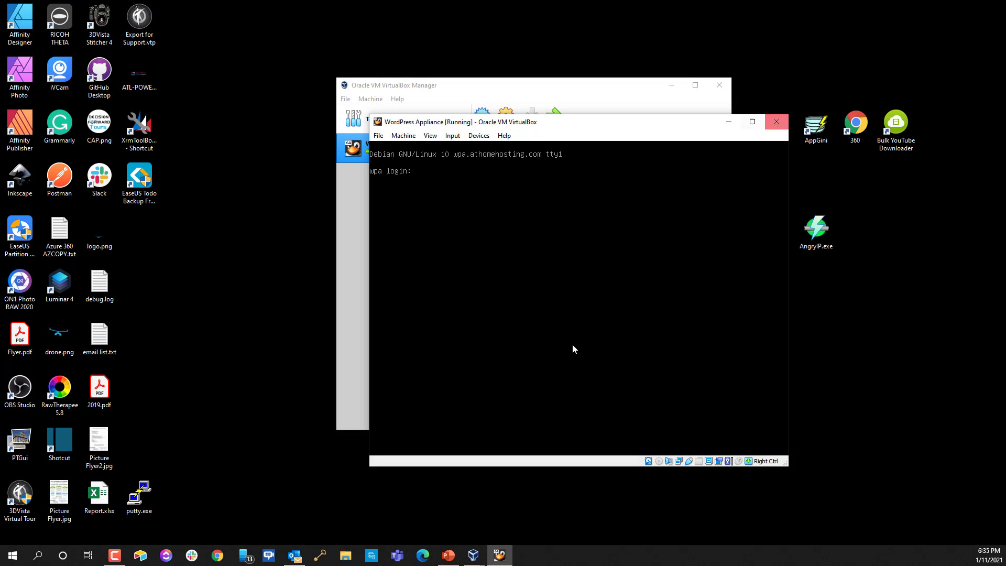
click(212, 560)
text(athomehosting.com)
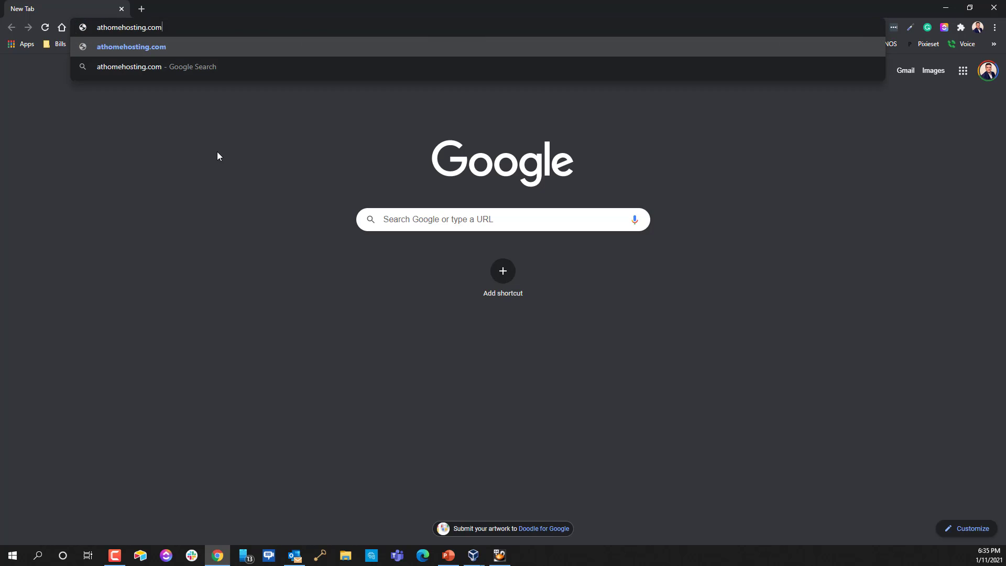
key(Home)
text(wpa)
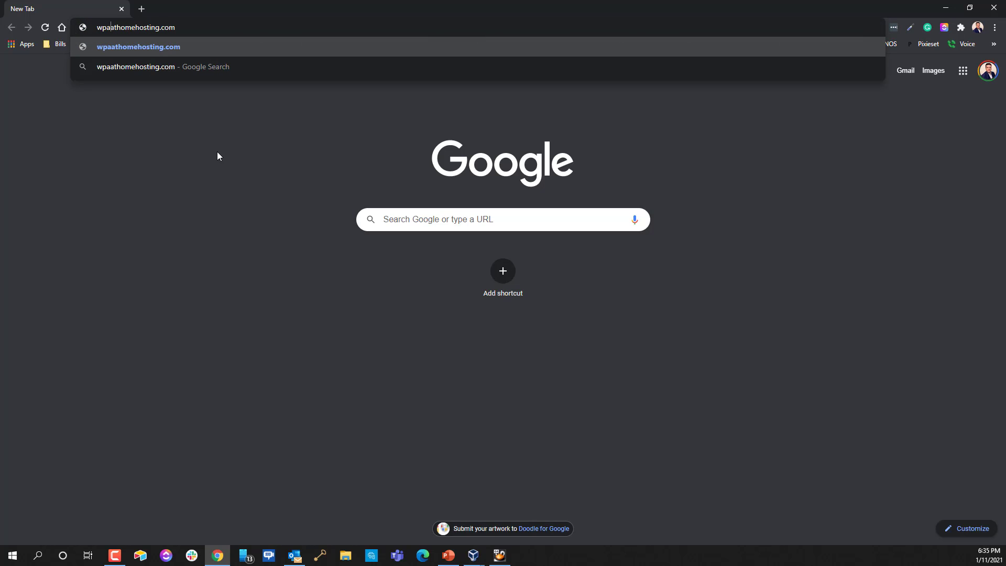
text(.)
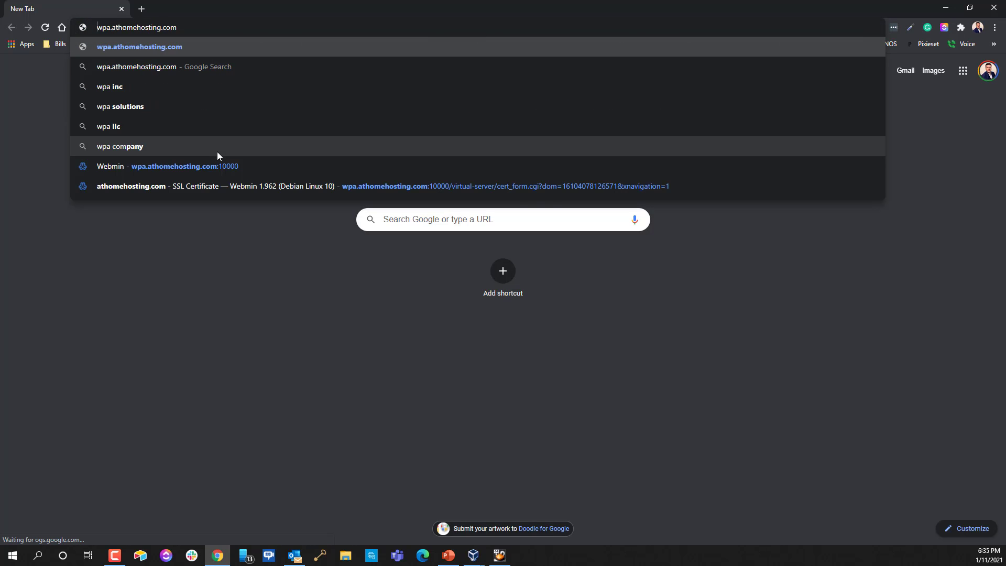
key(Home)
text(https://)
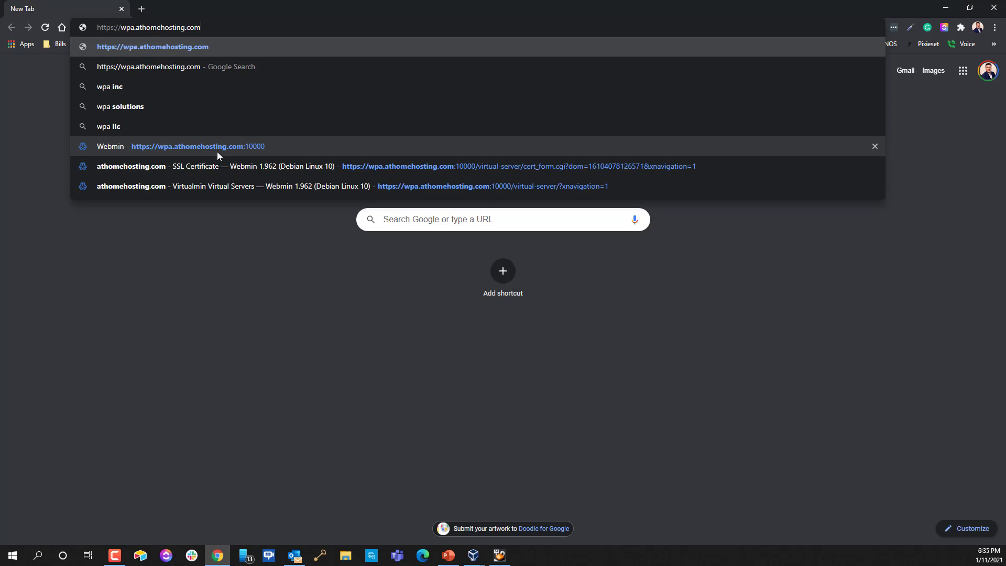
text(::10000)
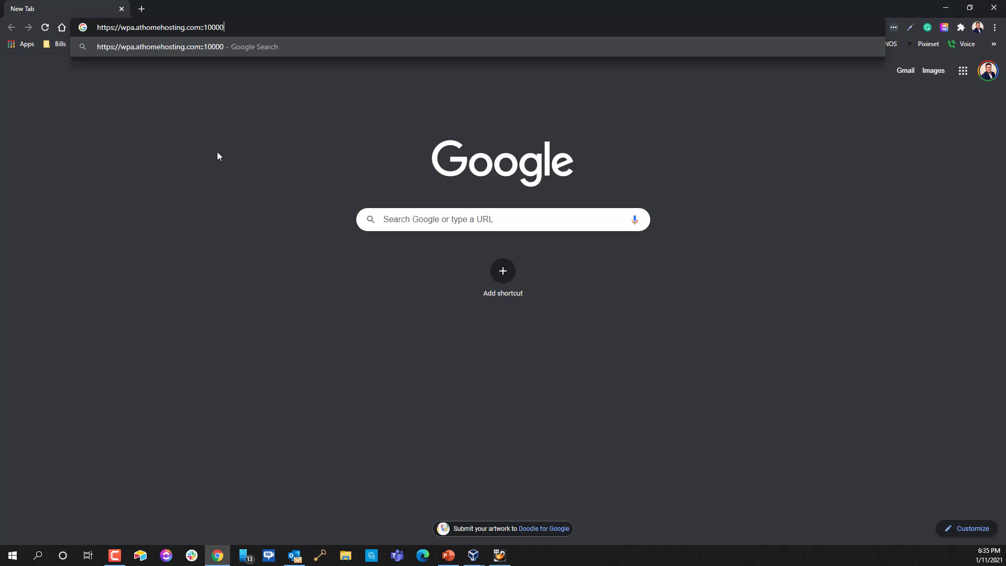
key(ctrl+a)
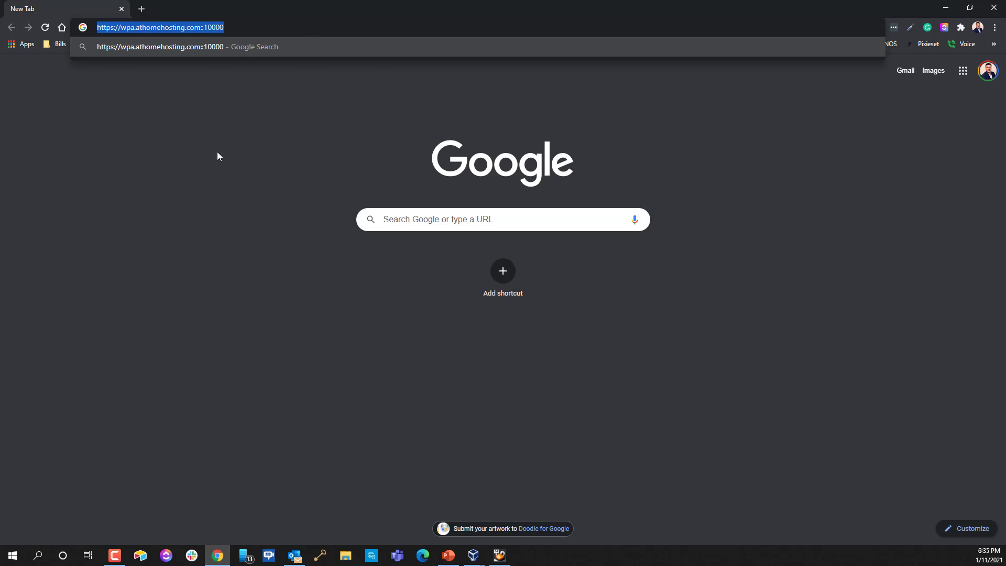
key(Return)
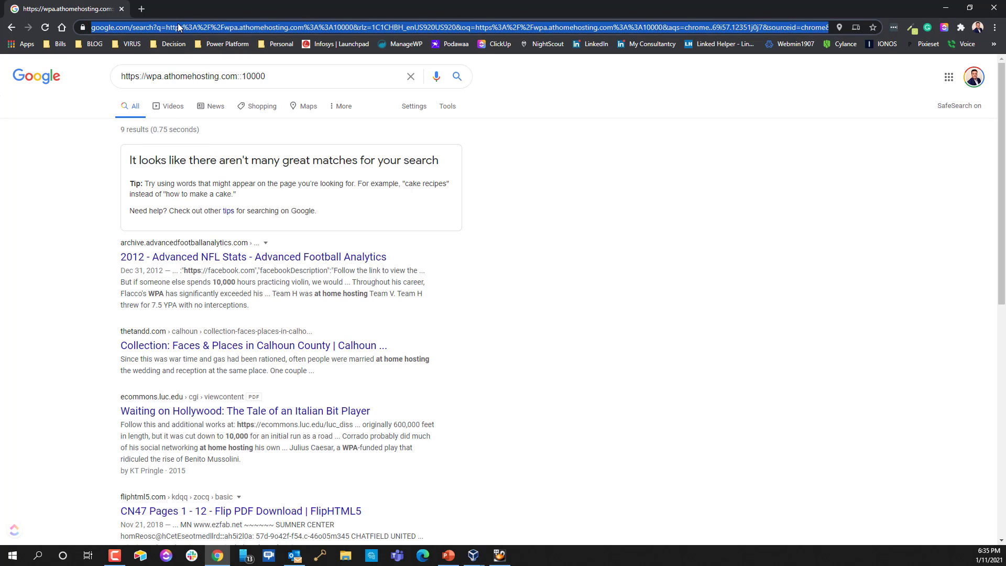
Remove the doubled colon before port 10000 and load the corrected address.
click(186, 27)
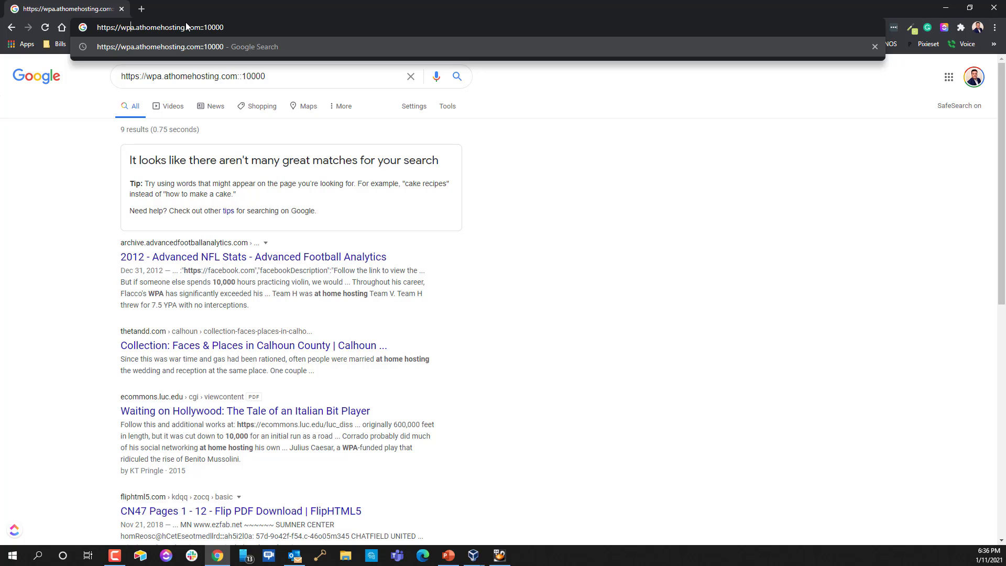
key(Left)
key(Left)
key(BackSpace)
key(ctrl+a)
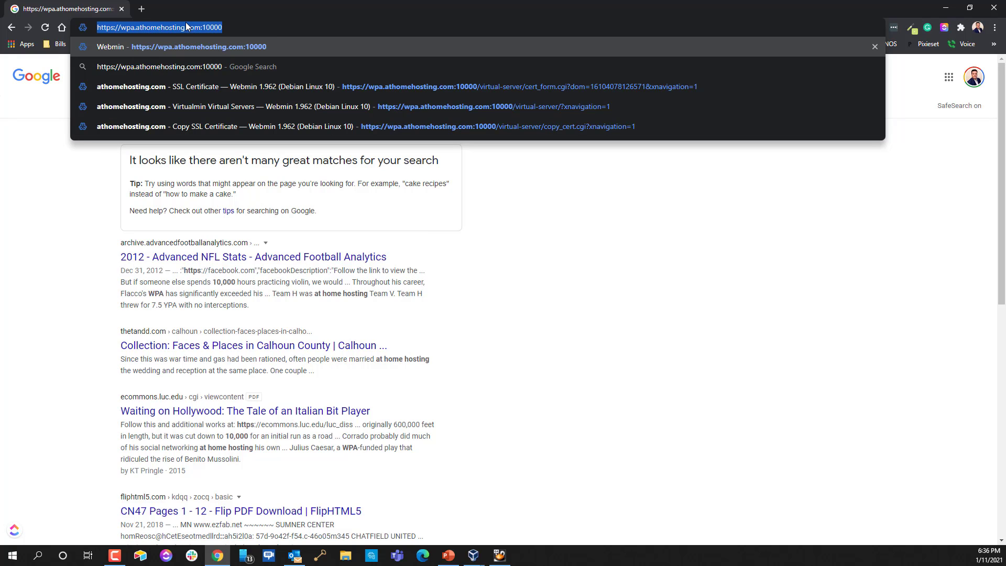
key(ctrl+x)
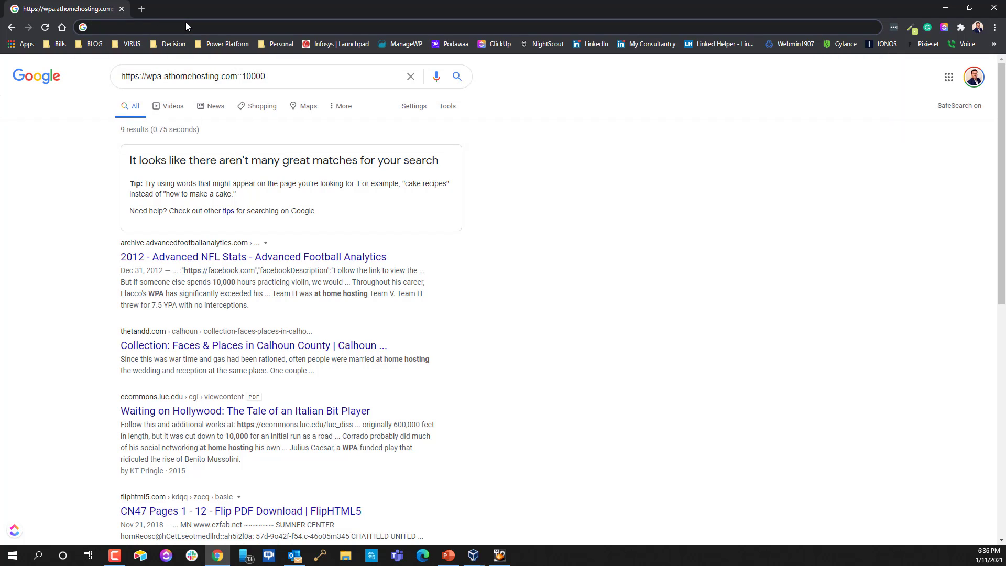
key(ctrl+v)
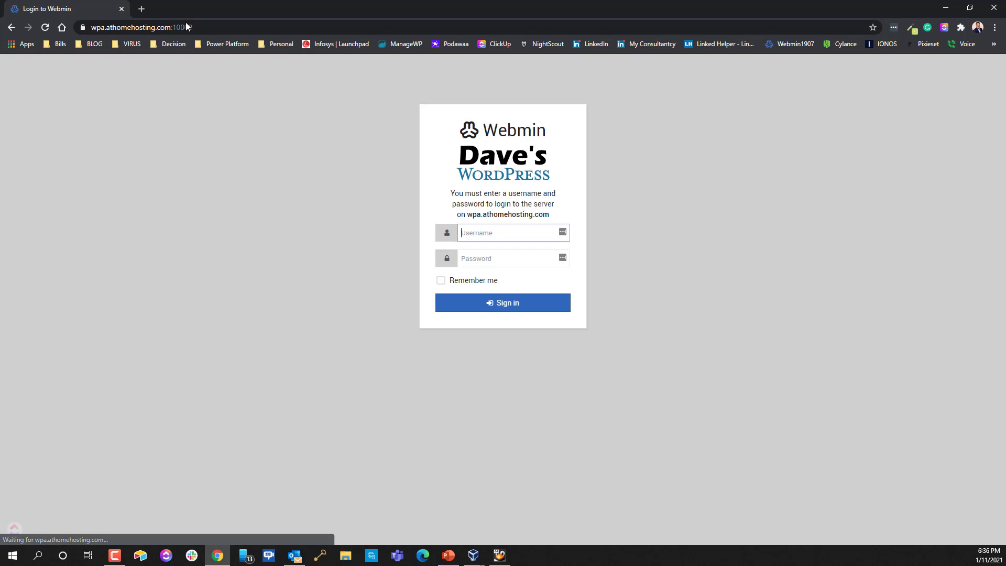
Confirm the connection is secure, then sign in to Webmin as root with the admin password.
click(83, 28)
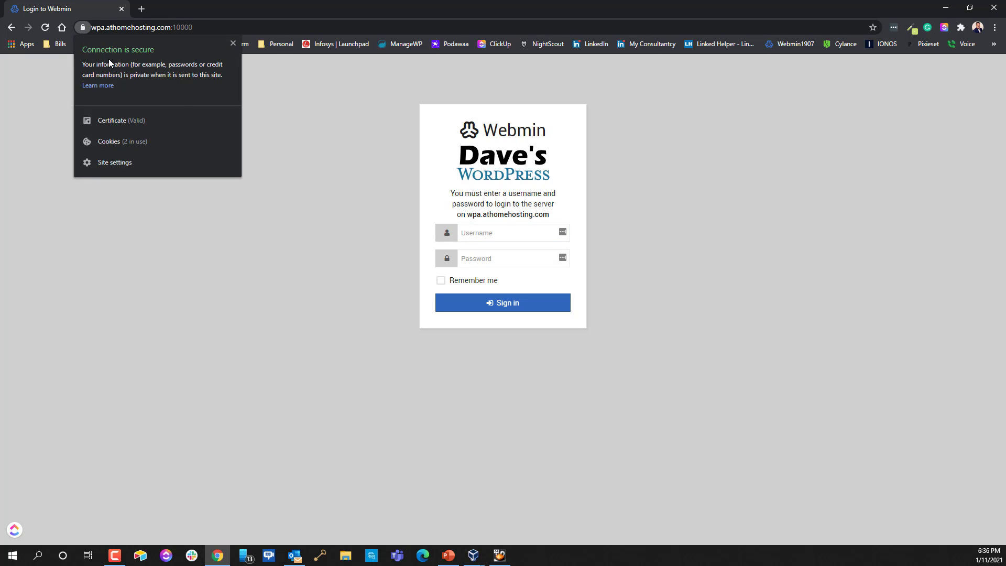
click(474, 240)
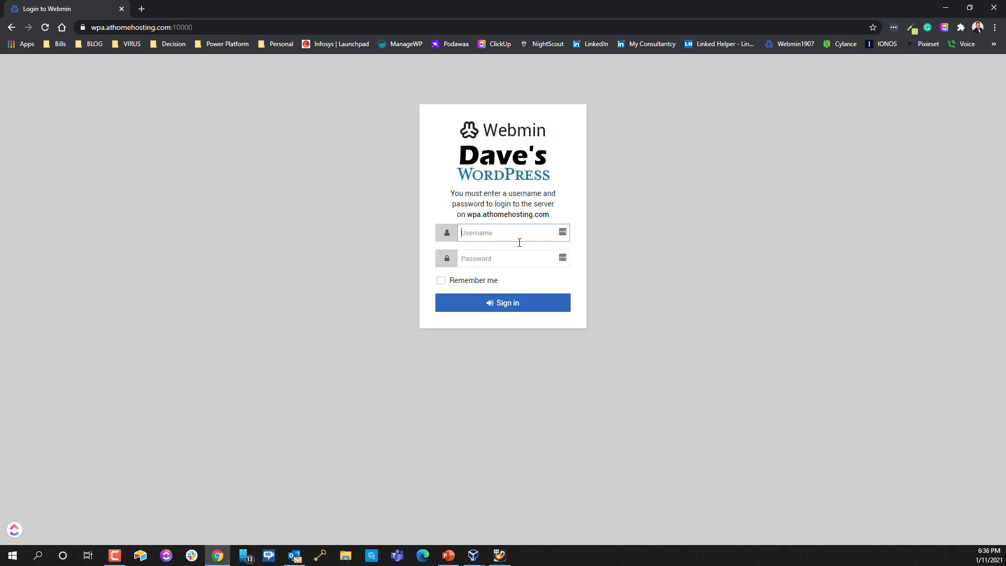
text(reoot)
key(Tab)
key(shift+Tab)
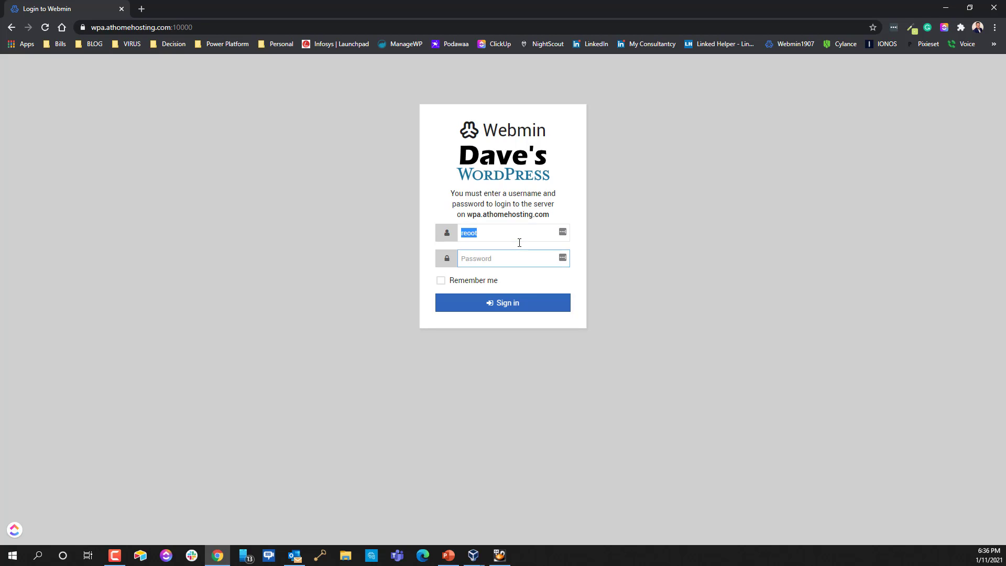
text(roo••••••••)
key(Return)
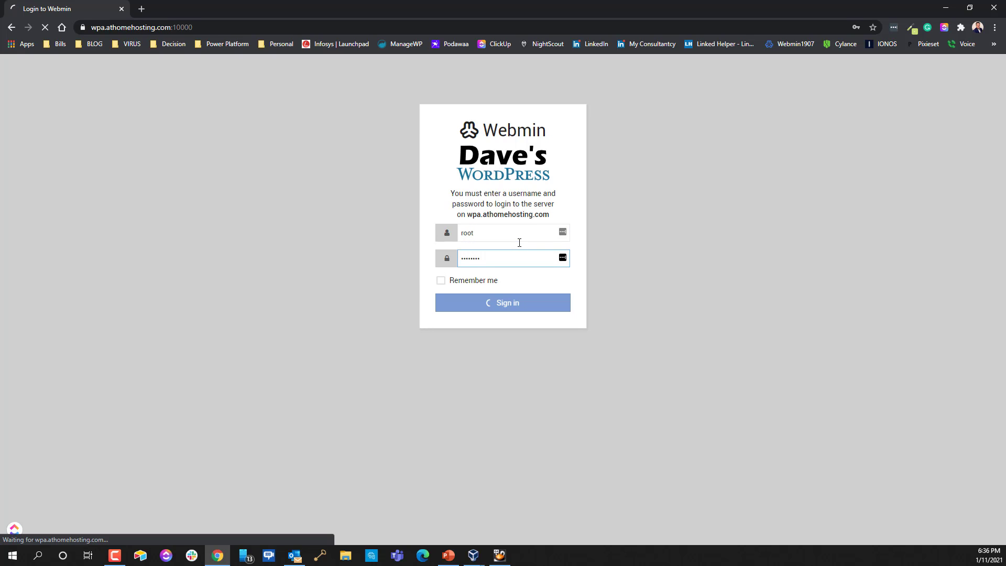
click(141, 10)
key(ctrl+v)
key(BackSpace)
key(BackSpace)
key(BackSpace)
key(BackSpace)
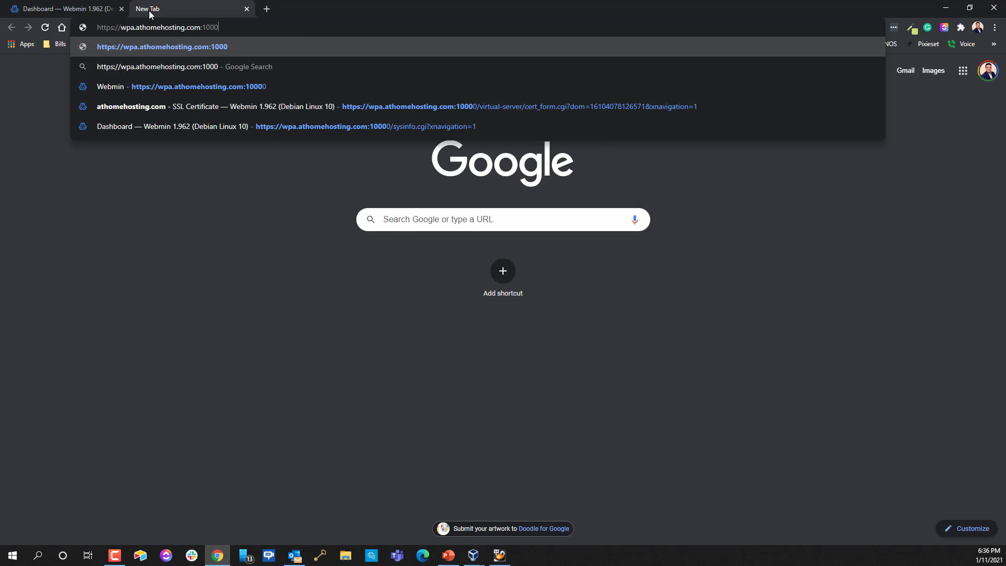
key(BackSpace)
key(BackSpace)
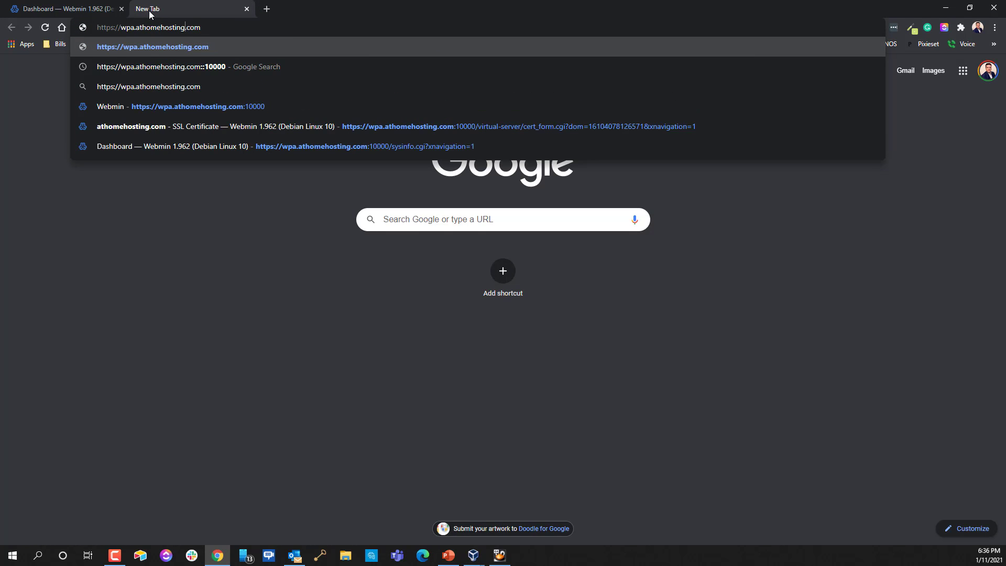
key(BackSpace)
key(BackSpace)
key(BackSpace)
key(BackSpace)
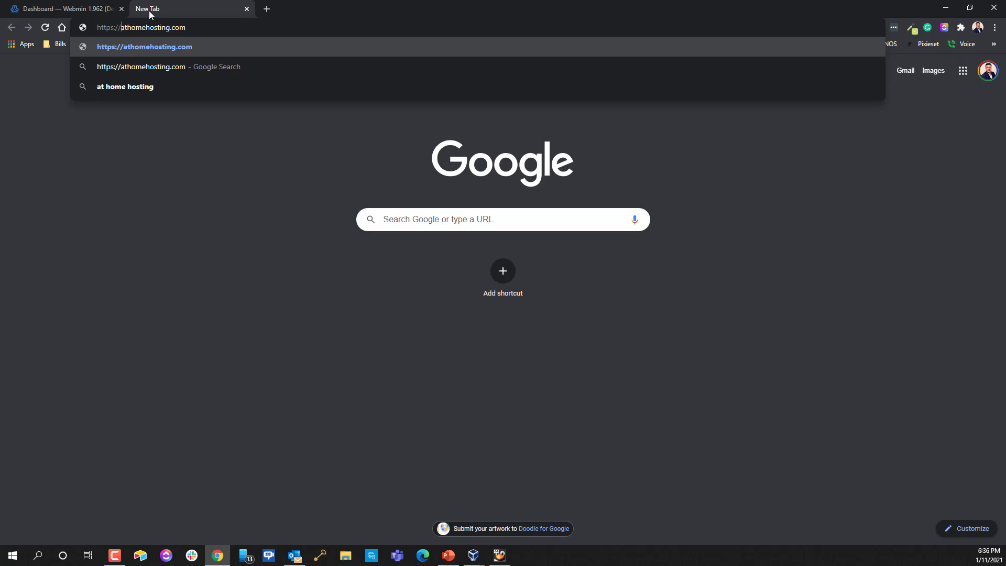
key(Return)
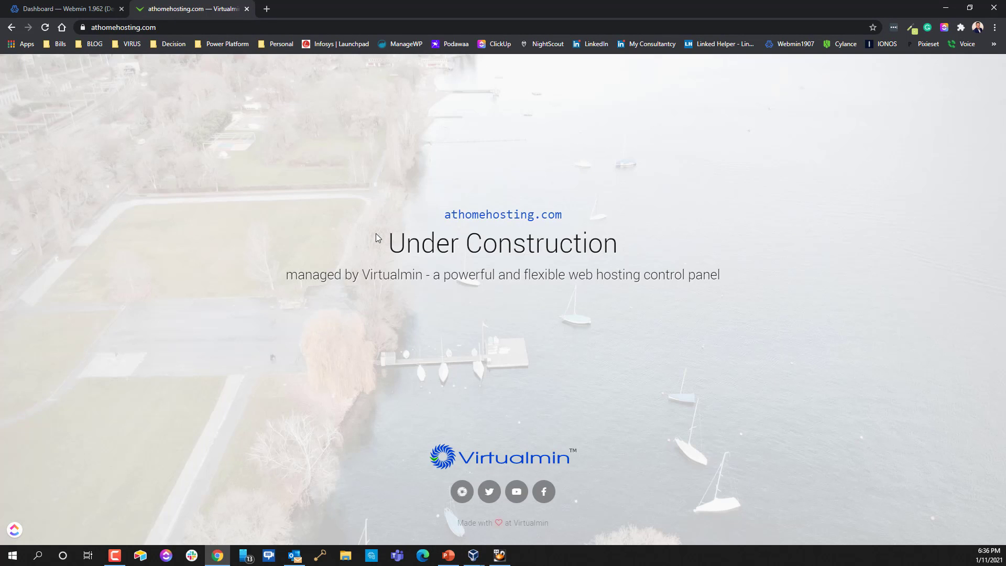
Check athomehosting.com's connection security details, then return to the Webmin dashboard tab.
click(83, 28)
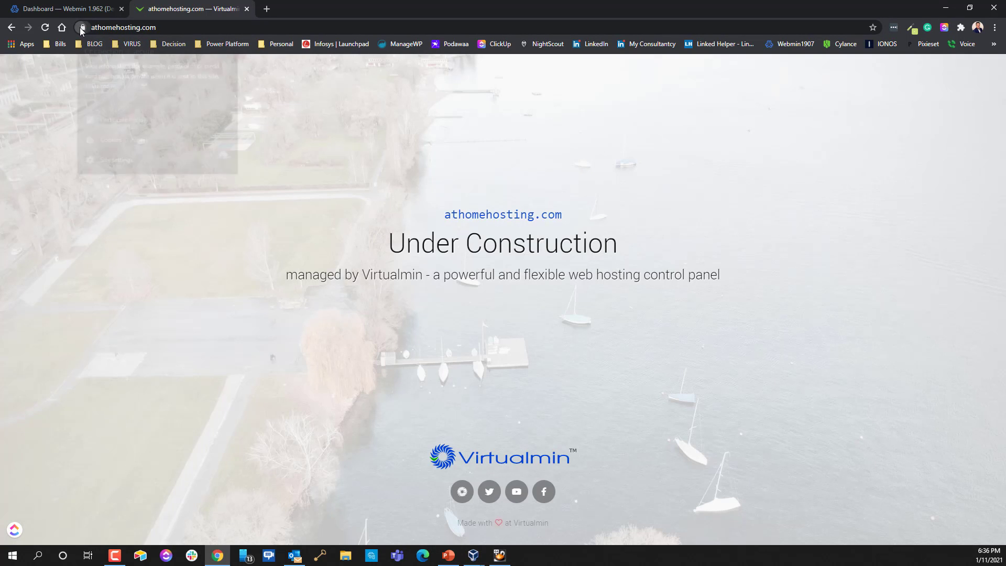
click(410, 129)
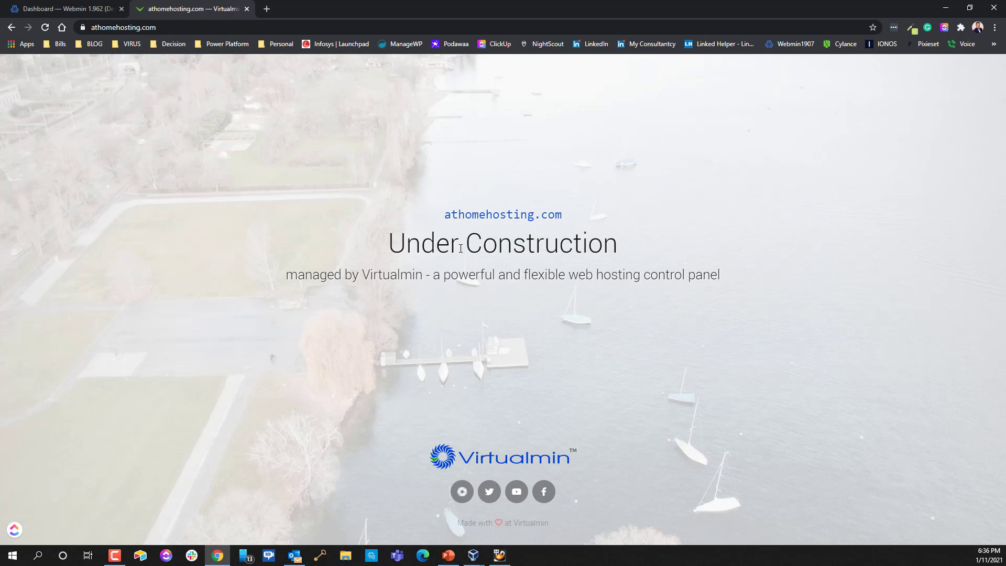
click(62, 9)
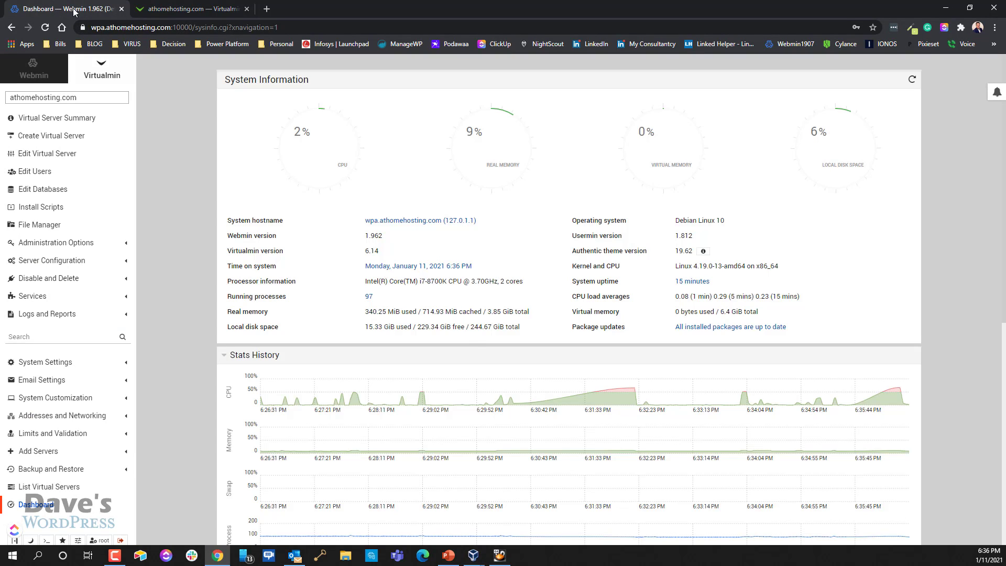
click(186, 9)
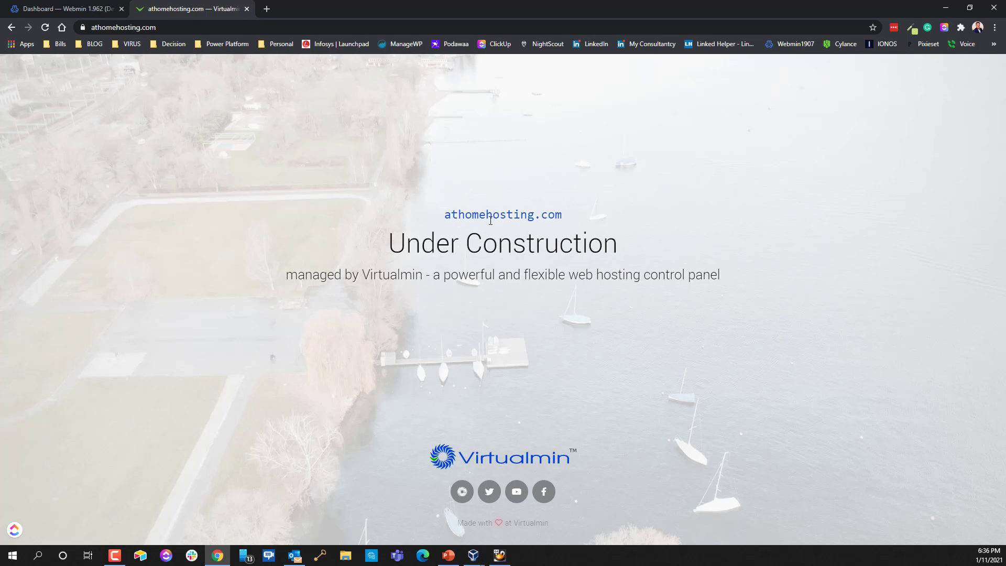
click(72, 11)
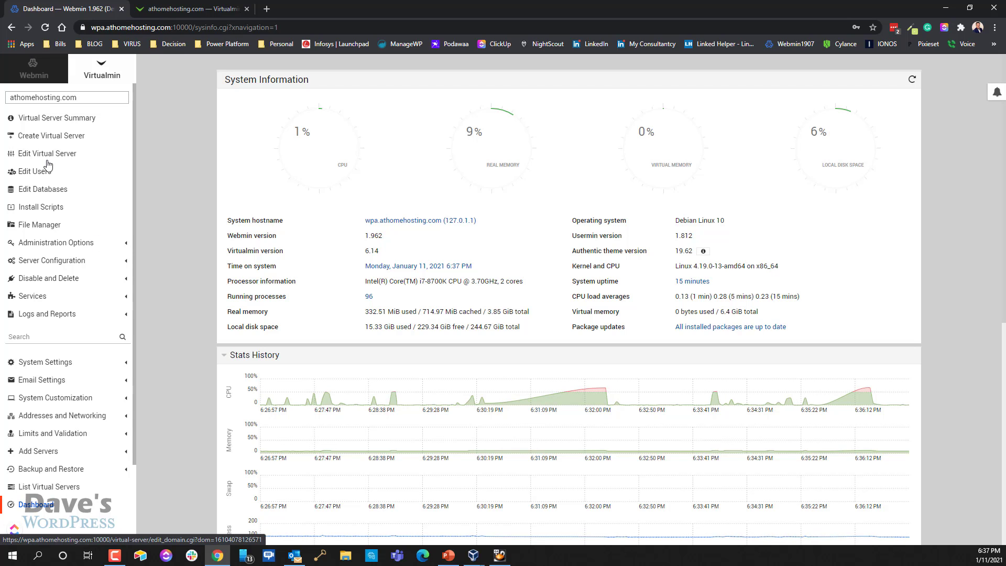
Choose WordPress under Install Scripts and show its 5.5.3 install options for athomehosting.com.
click(46, 210)
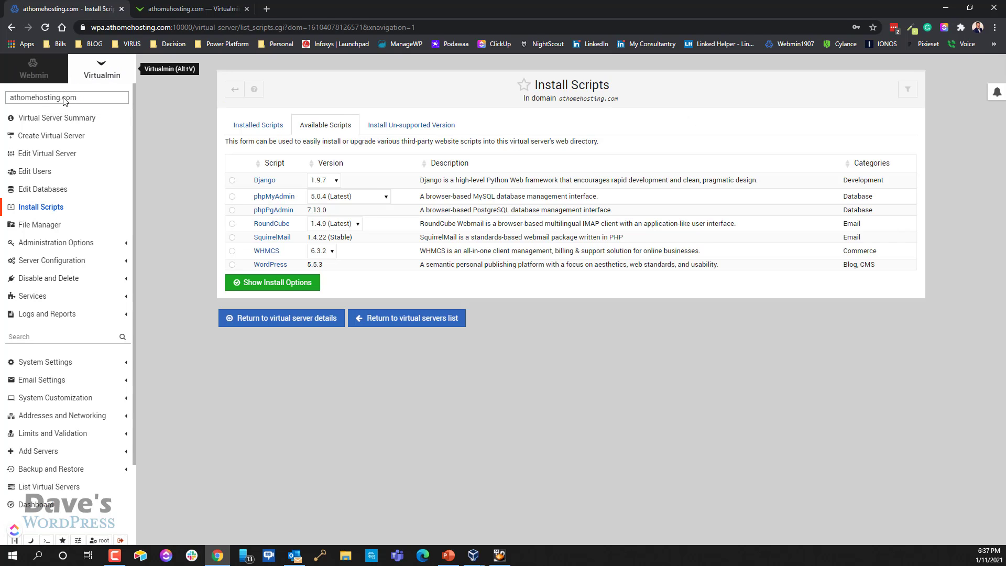
click(41, 100)
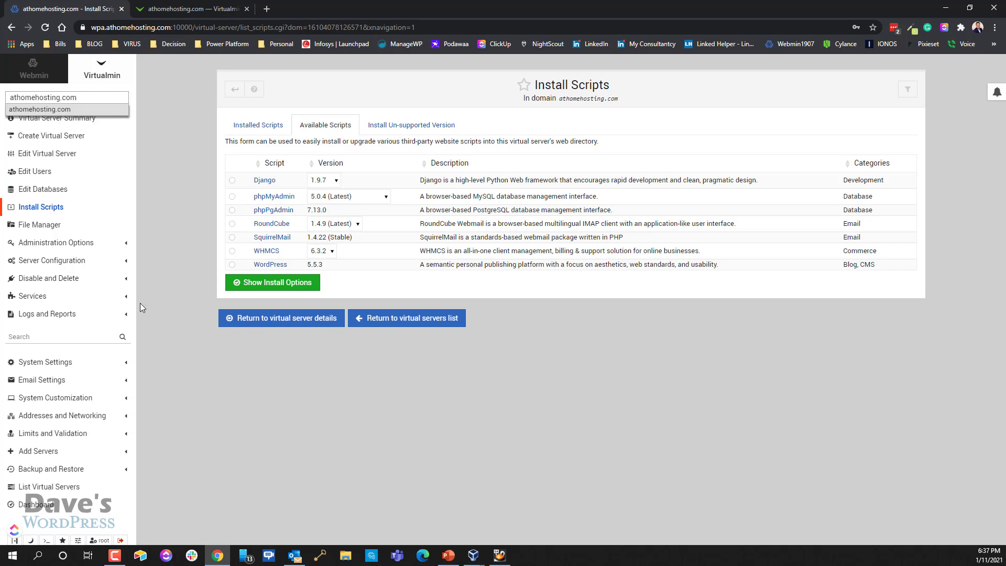
click(163, 242)
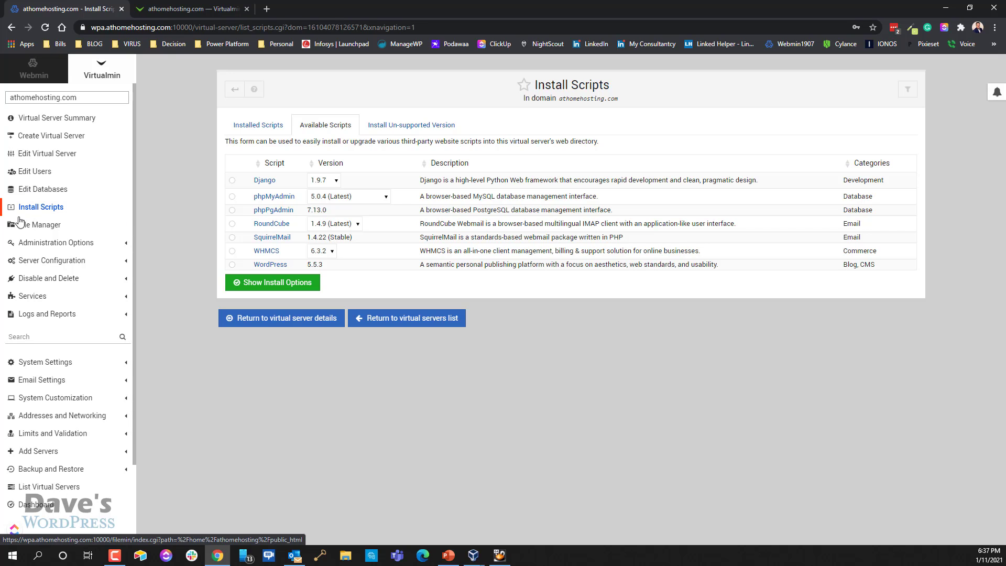
click(38, 207)
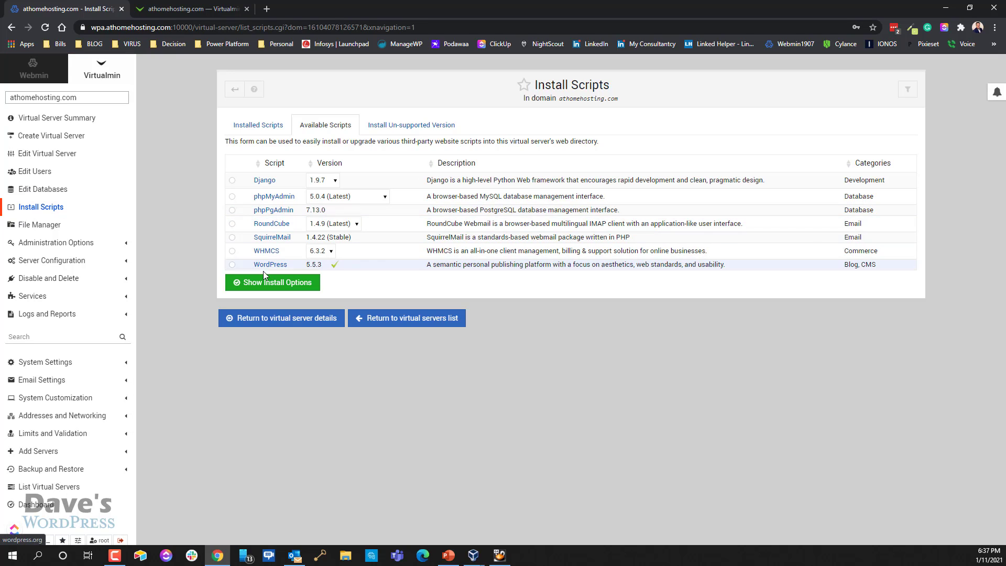
click(233, 265)
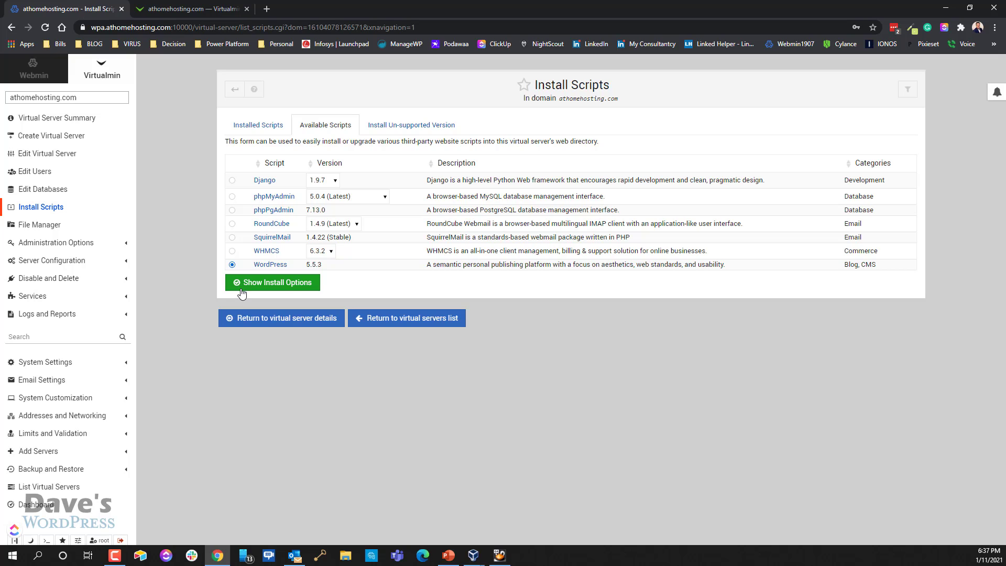
click(269, 286)
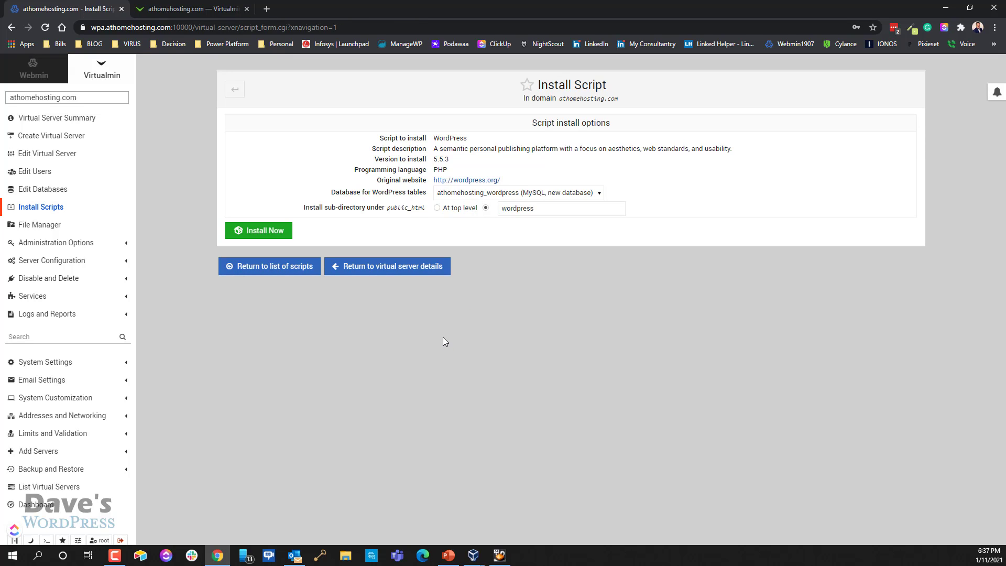
Set WordPress to use the athomehosting MySQL database at top level, then start installing.
click(464, 198)
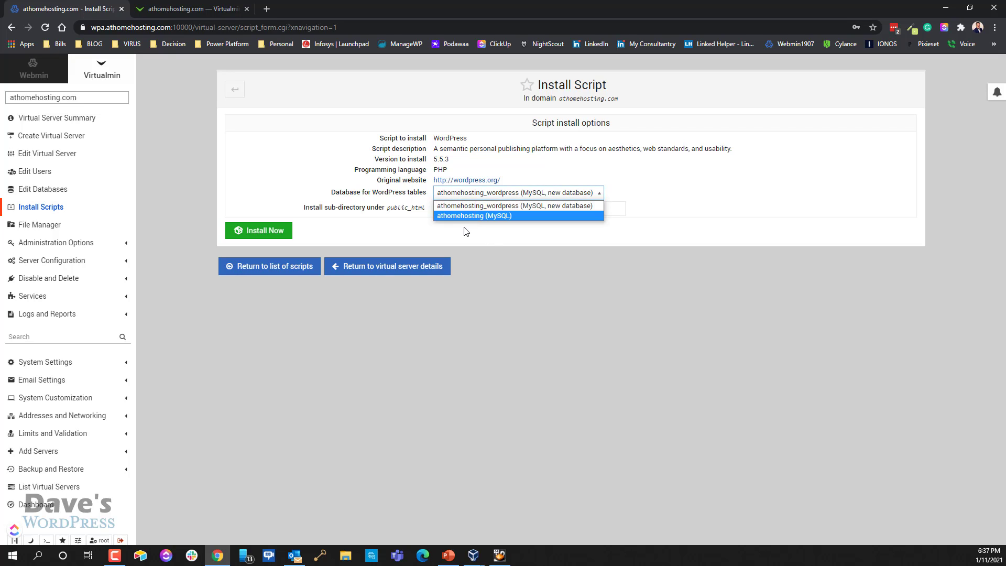
click(455, 215)
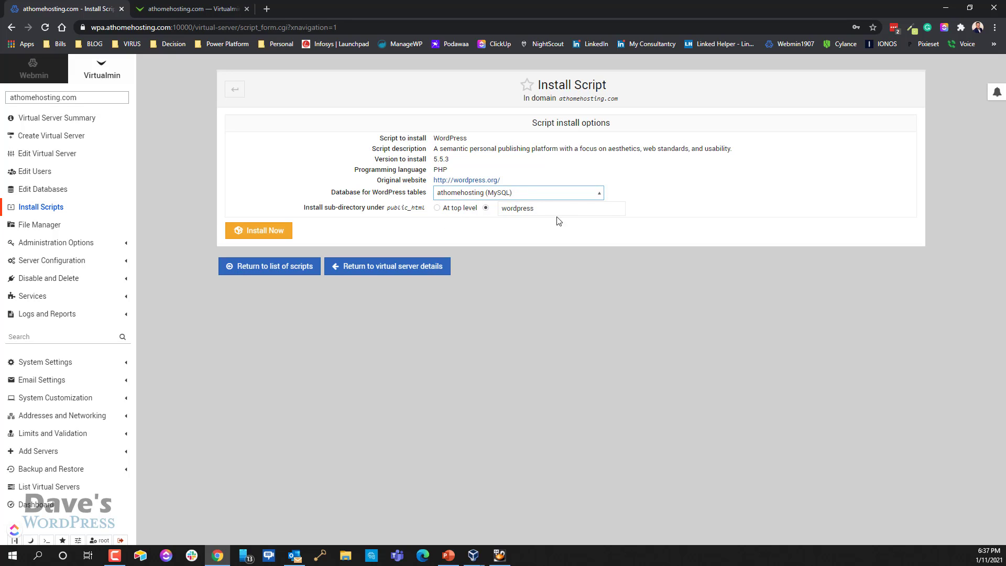
drag(555, 213, 495, 254)
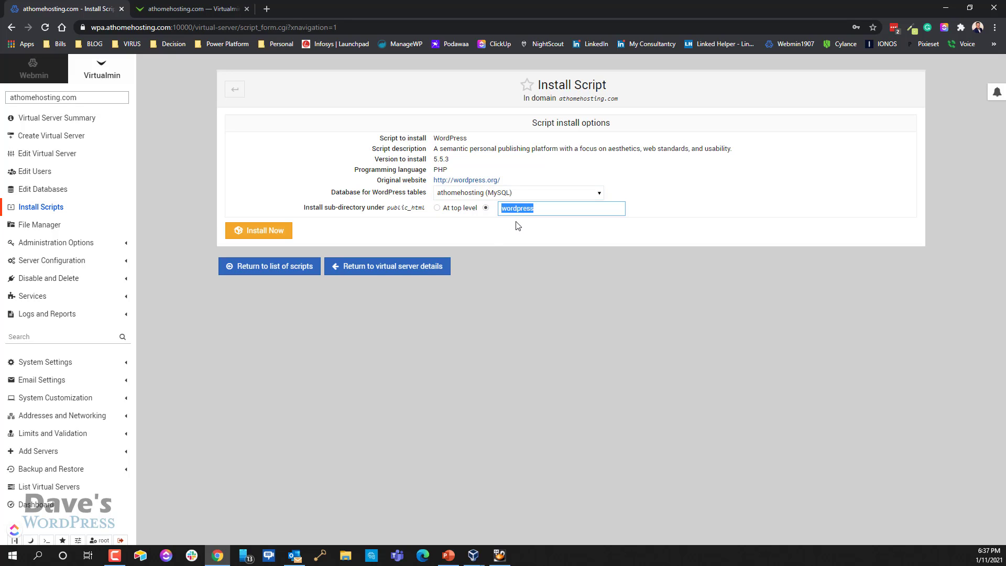
click(438, 208)
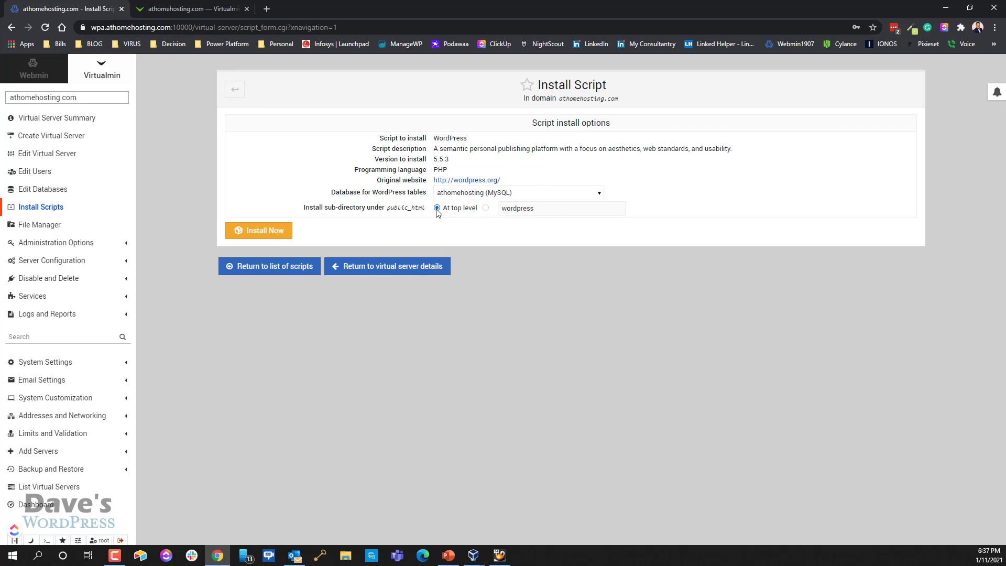
click(272, 234)
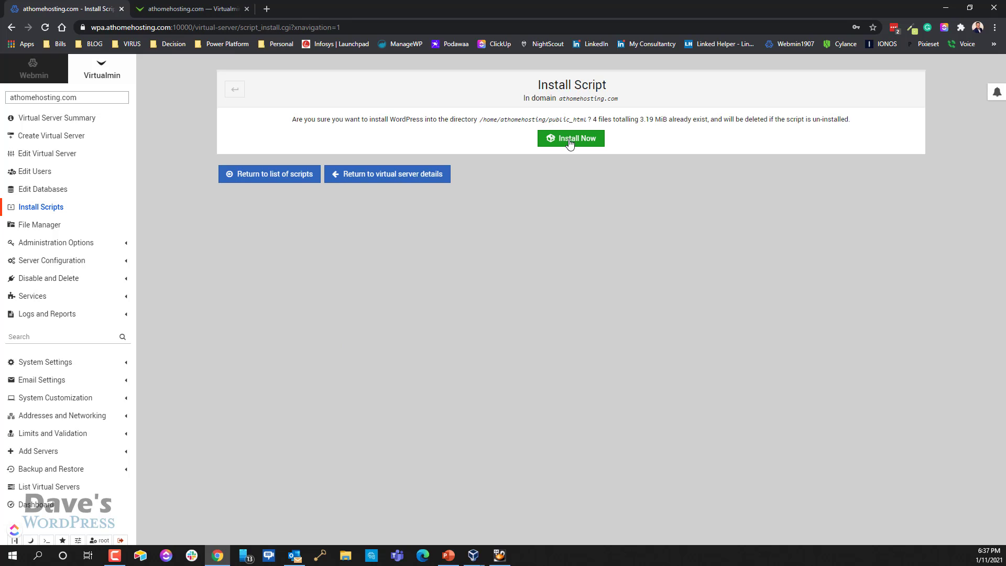
Confirm installing WordPress 5.5.3 into public_html and let the install log finish.
click(568, 141)
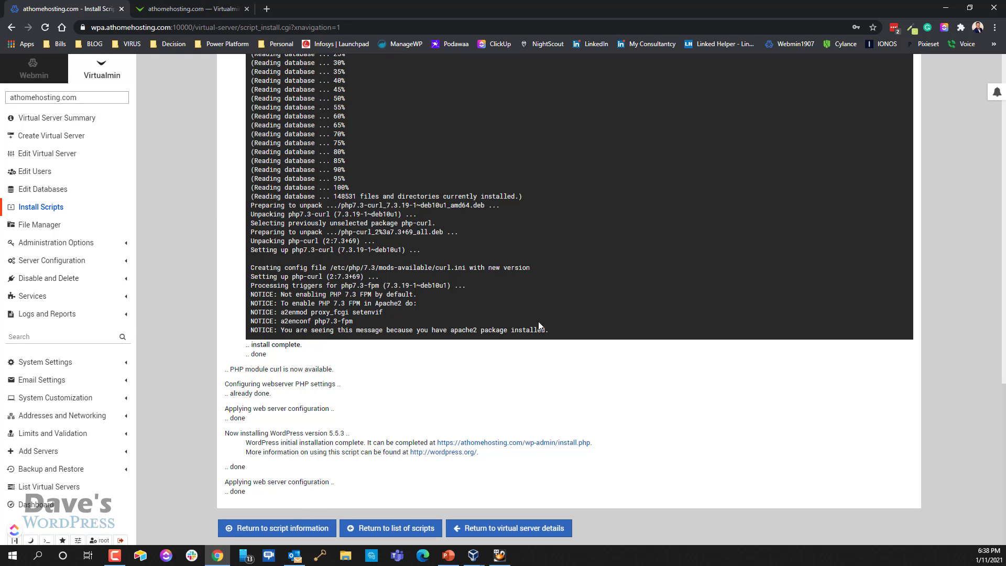
Reload athomehosting.com to see the WordPress language setup page, then return to the install log.
click(168, 13)
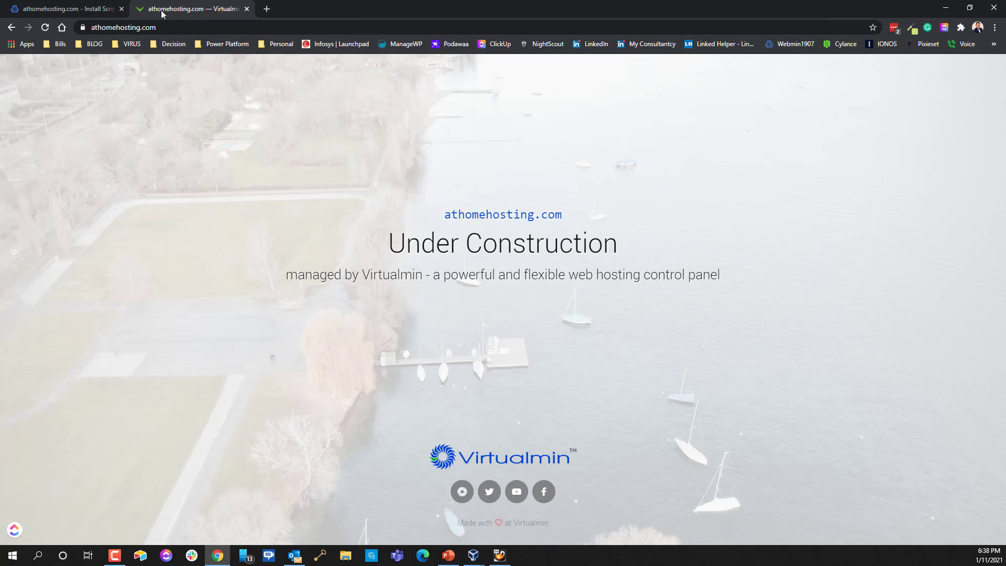
click(45, 29)
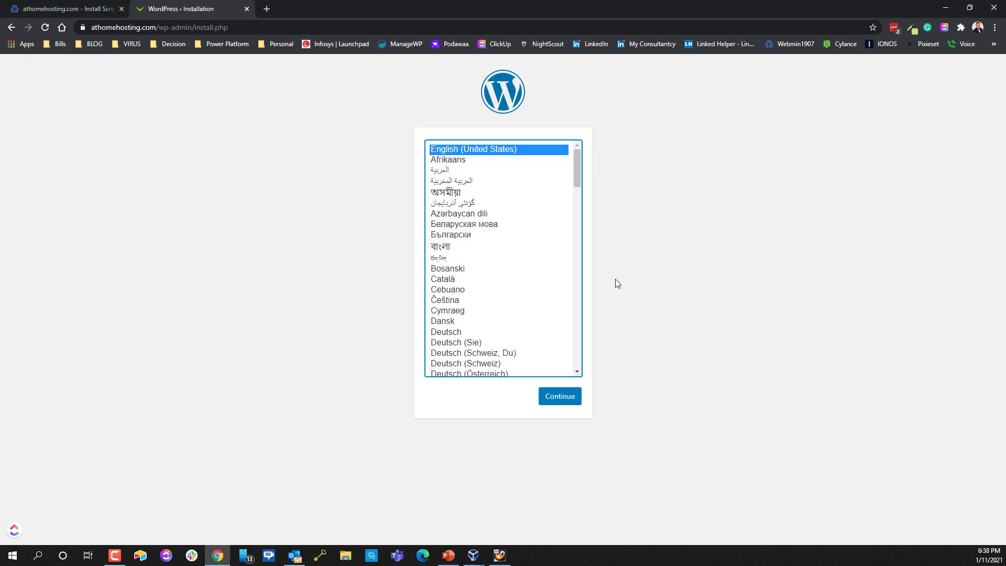
click(58, 9)
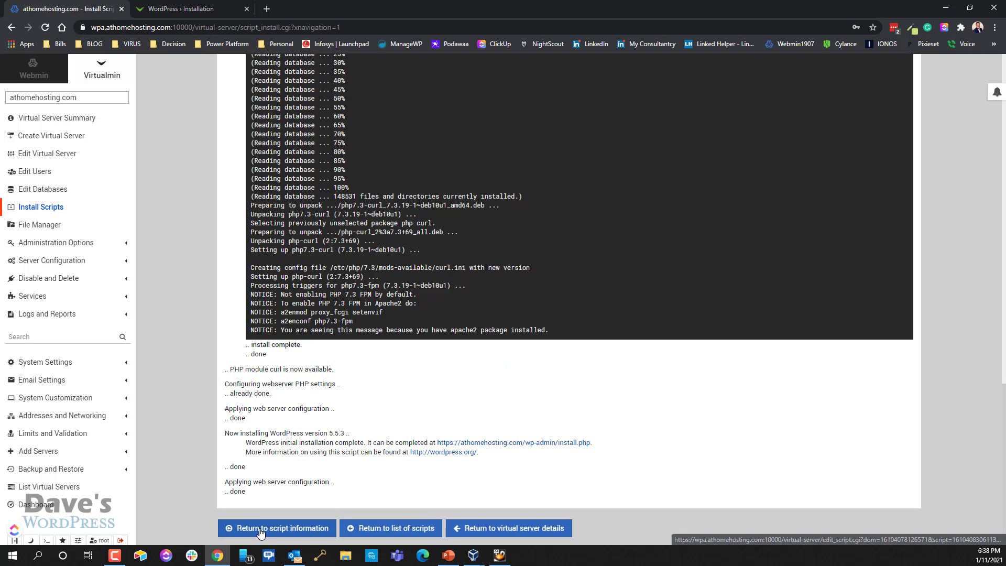
Go from the WordPress script details to a blank top-level Create Virtual Server form.
click(263, 528)
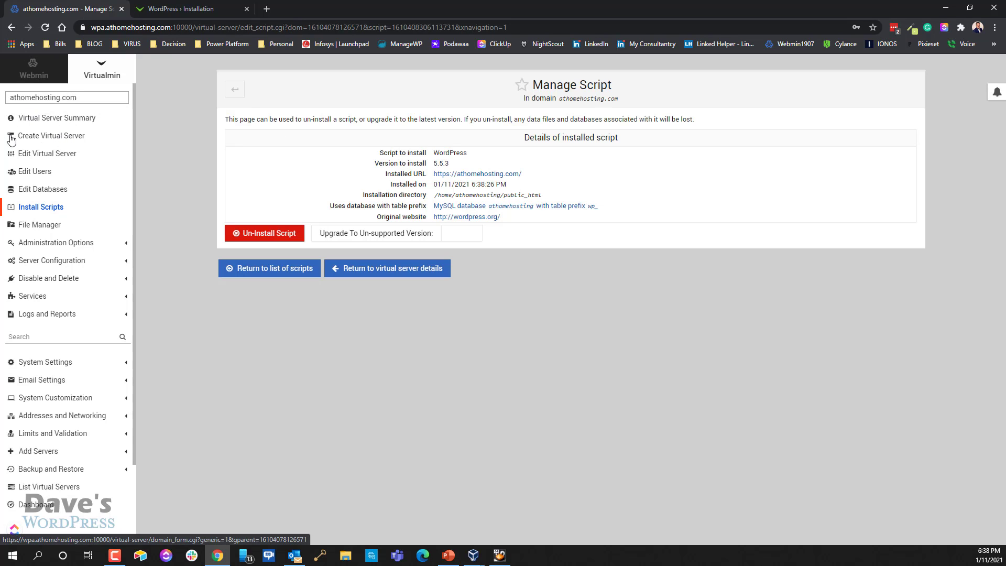
click(41, 137)
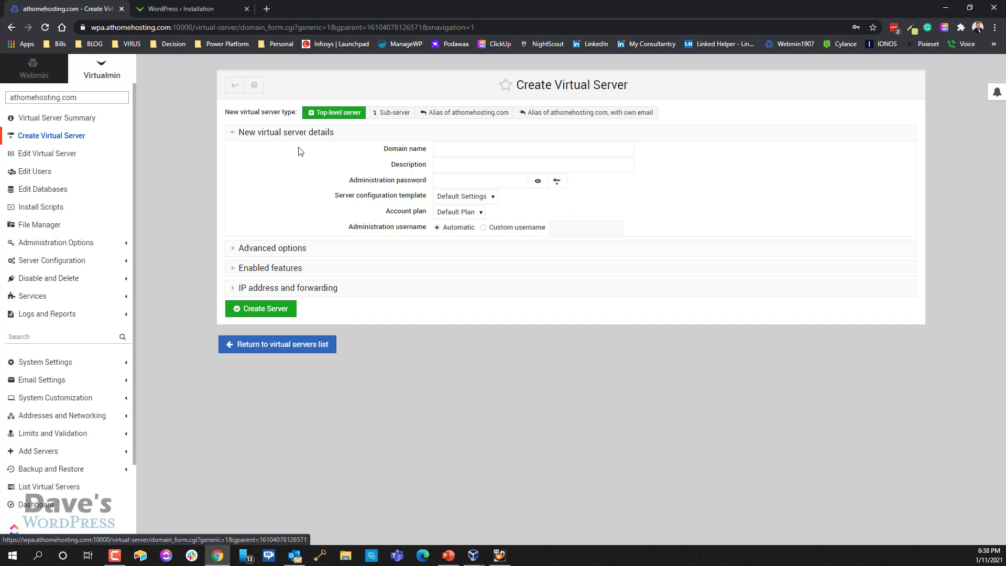
click(452, 150)
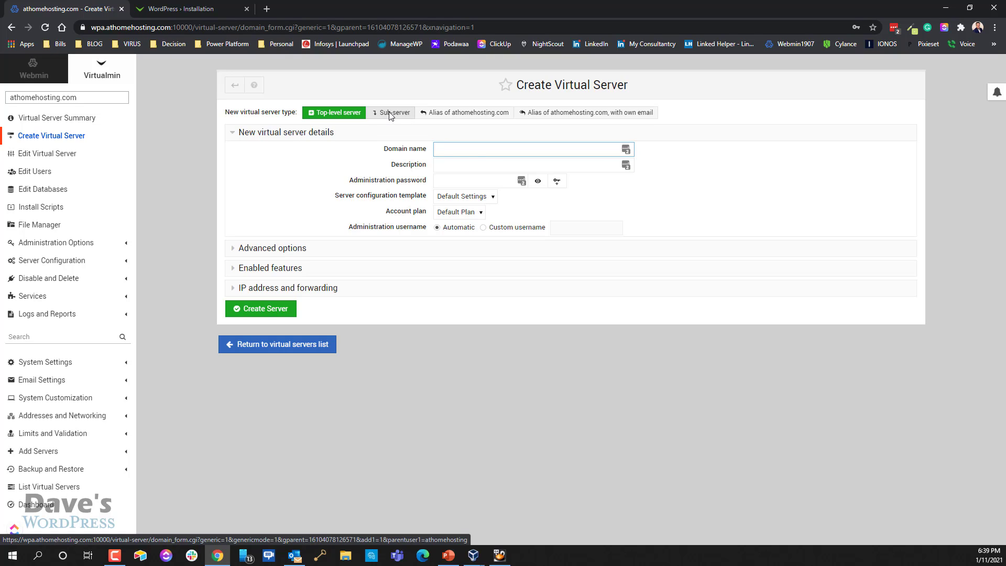
Switch the new virtual server form to an alias of athomehosting.com.
click(449, 116)
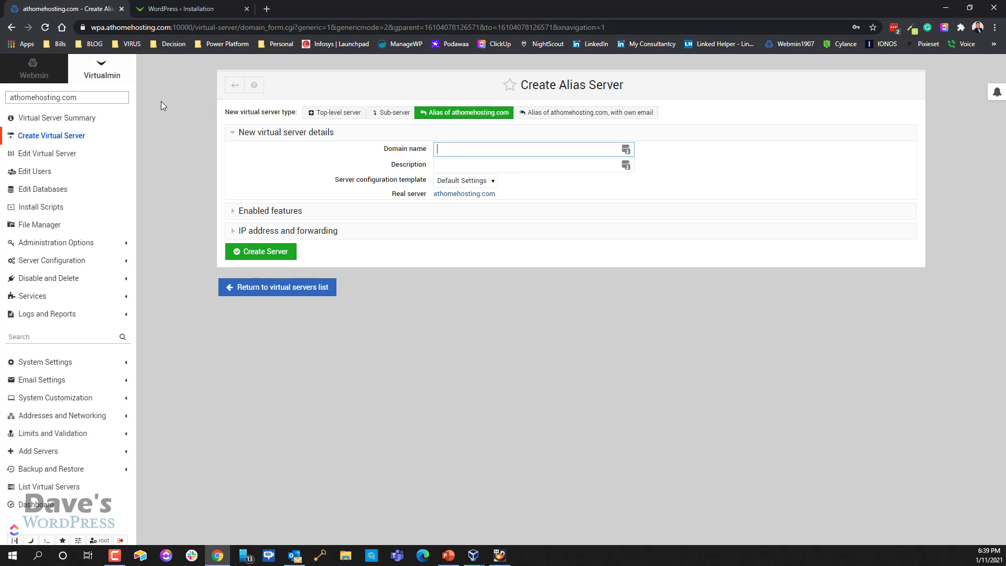
click(486, 368)
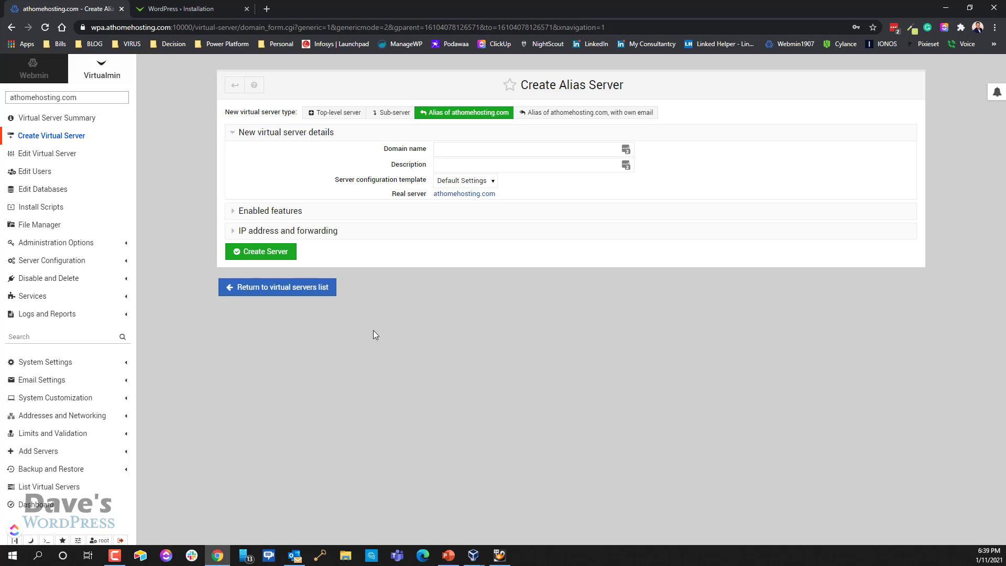